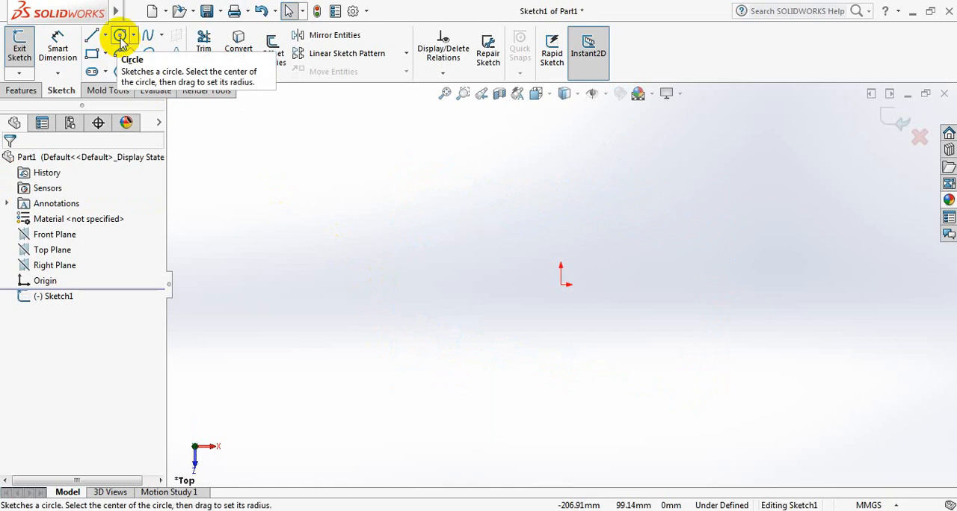
Sketch two concentric circles centred on the origin, the outer one about 134 mm in diameter.
click(121, 37)
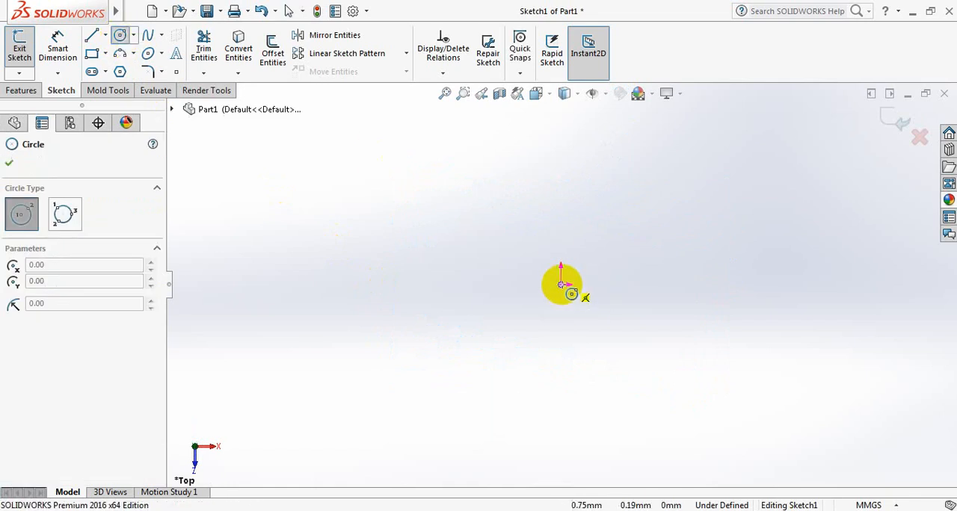
click(562, 285)
click(665, 321)
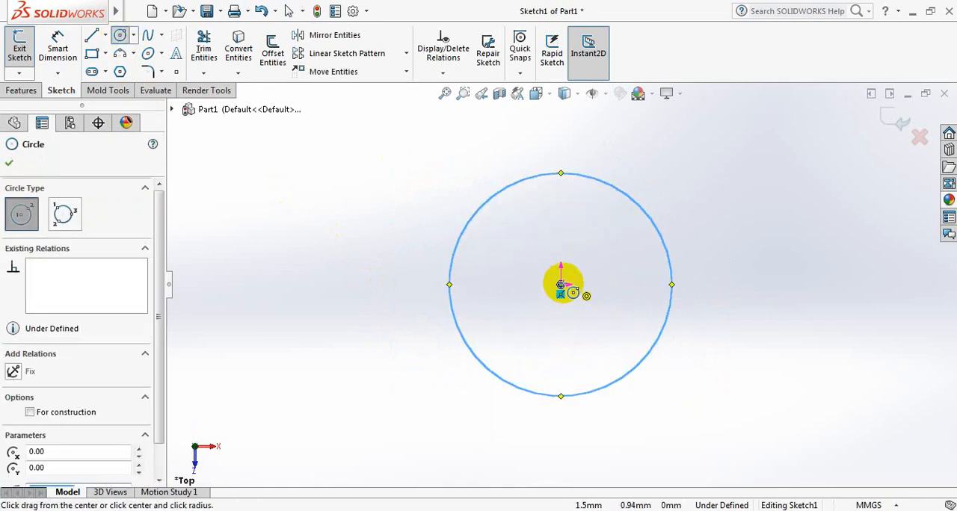
click(562, 285)
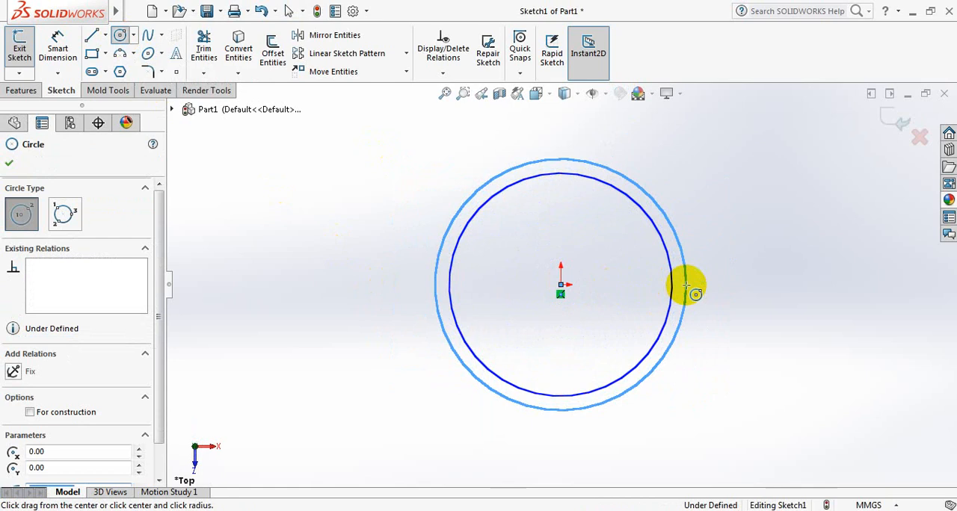
click(686, 285)
click(10, 164)
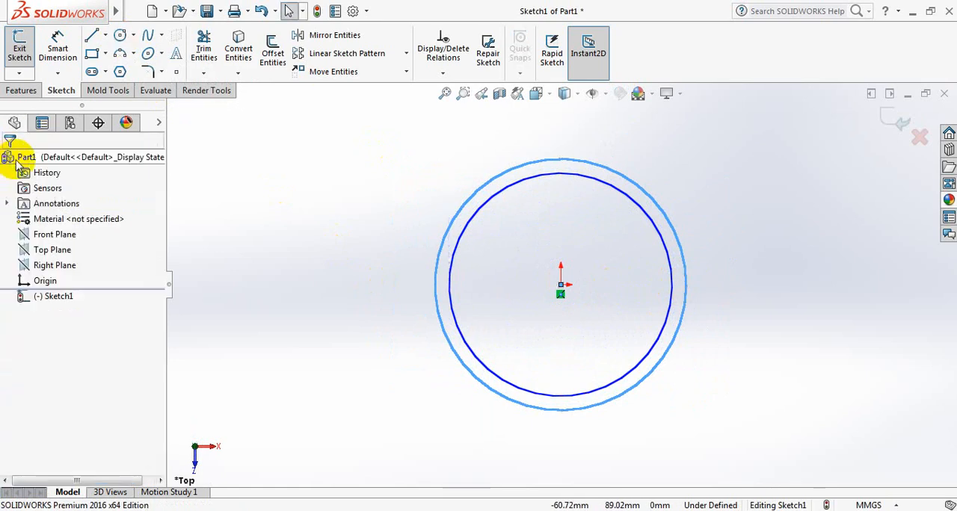
Dimension the outer circle's diameter and set it to 3962.4 mm.
click(58, 48)
click(644, 190)
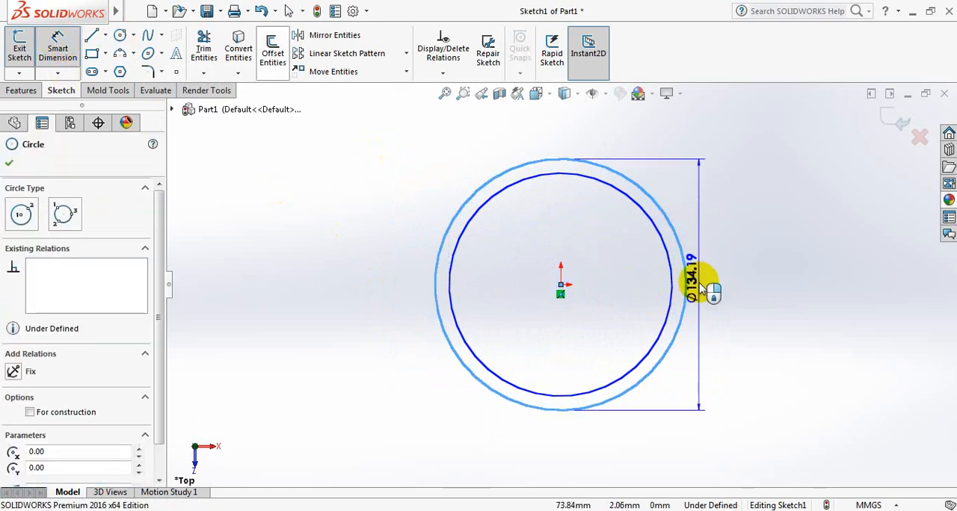
click(766, 289)
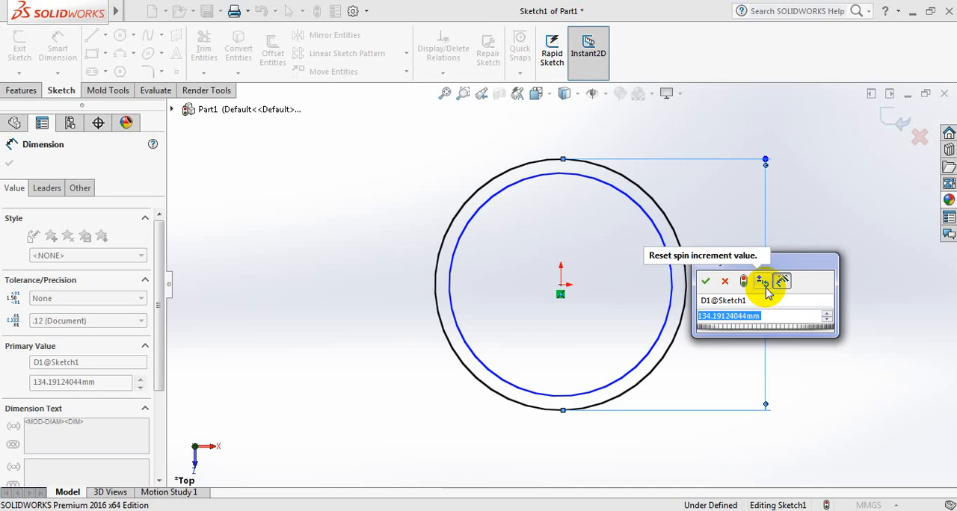
text(3)
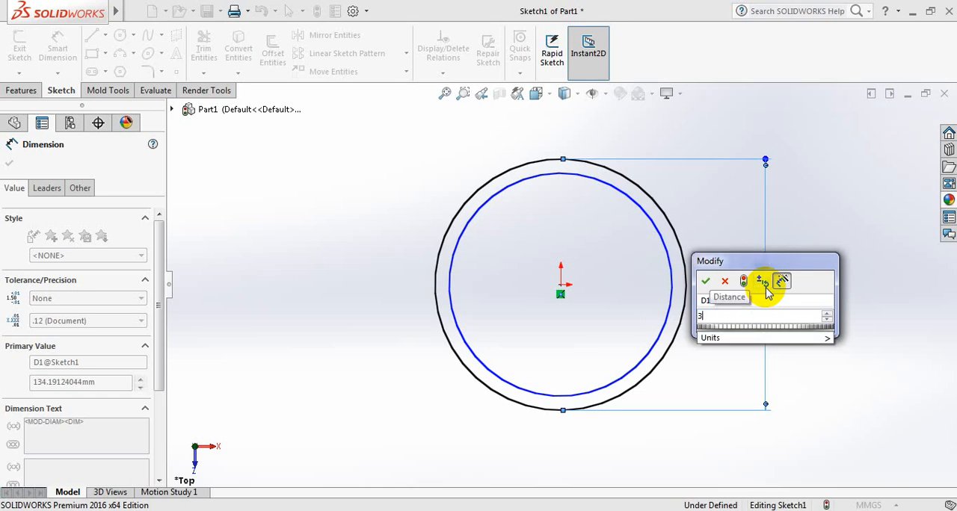
text(962.4)
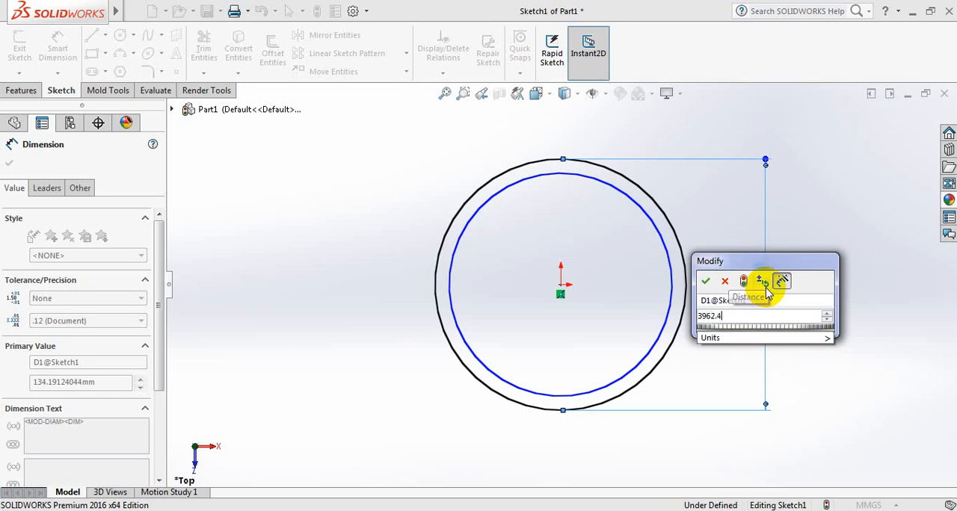
key(Return)
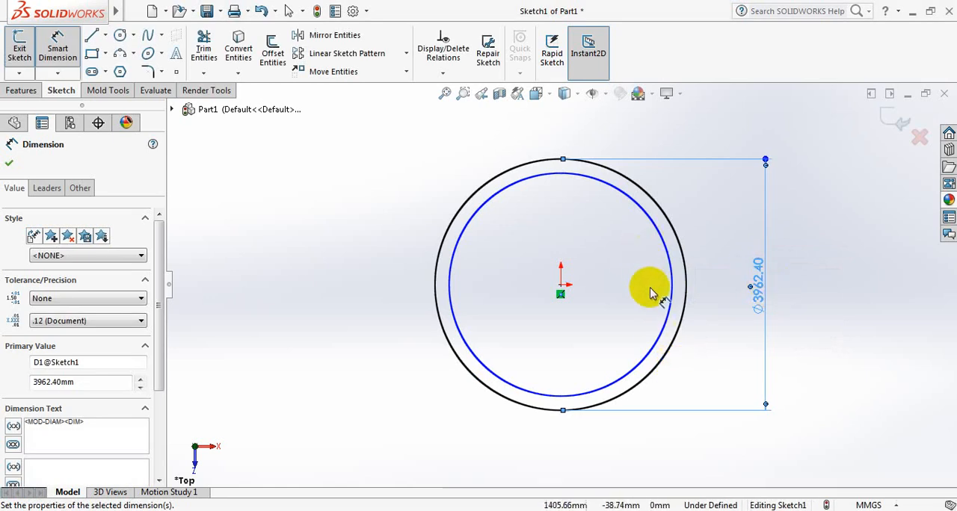
Dimension the inner circle's diameter and set it to 3962.4-5 mm.
click(670, 281)
click(822, 292)
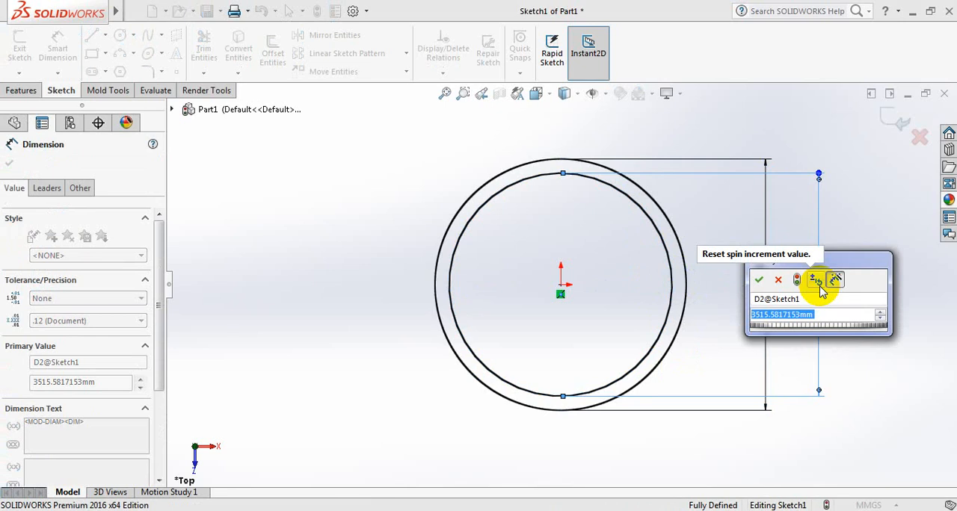
text(39)
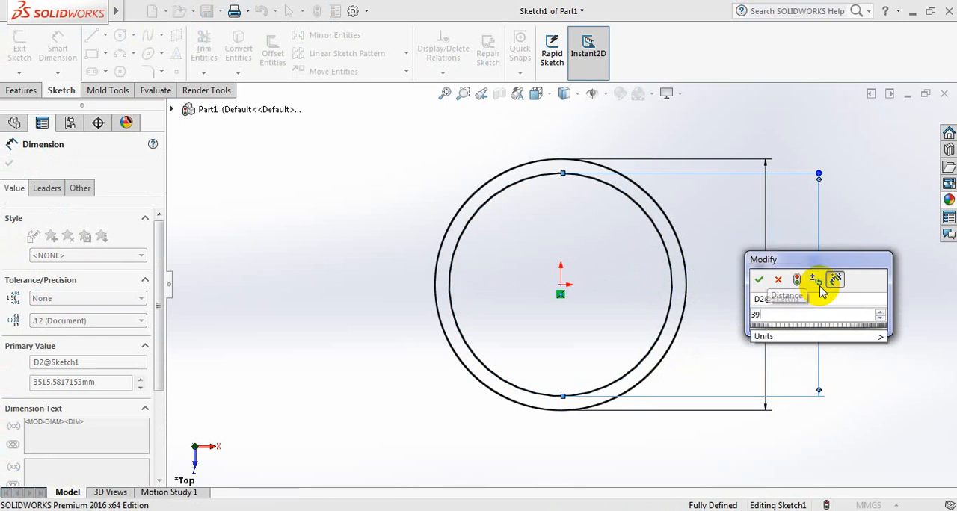
text(62.4)
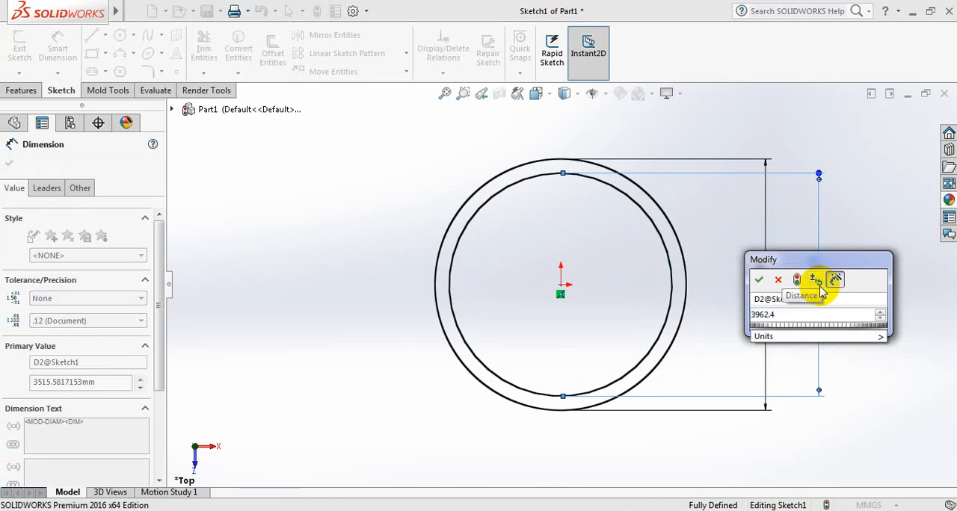
text(-)
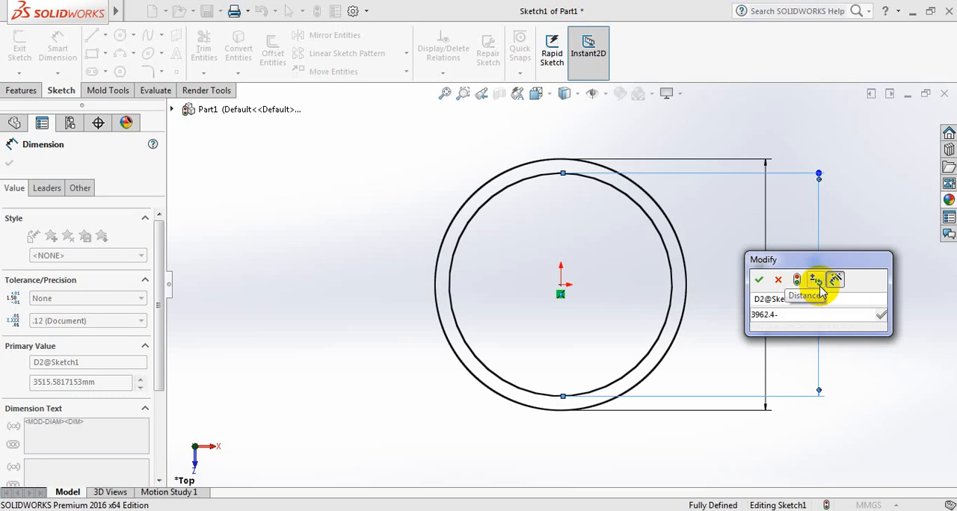
text(5)
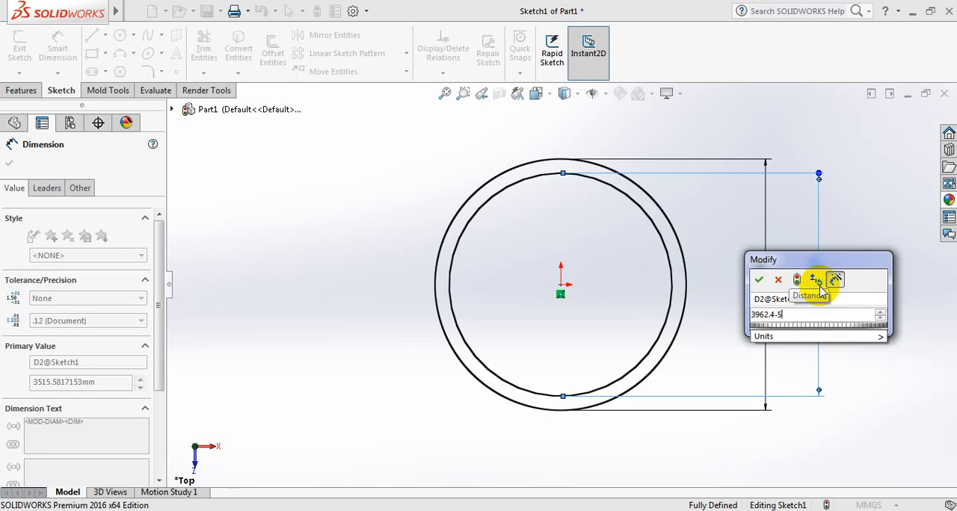
click(759, 279)
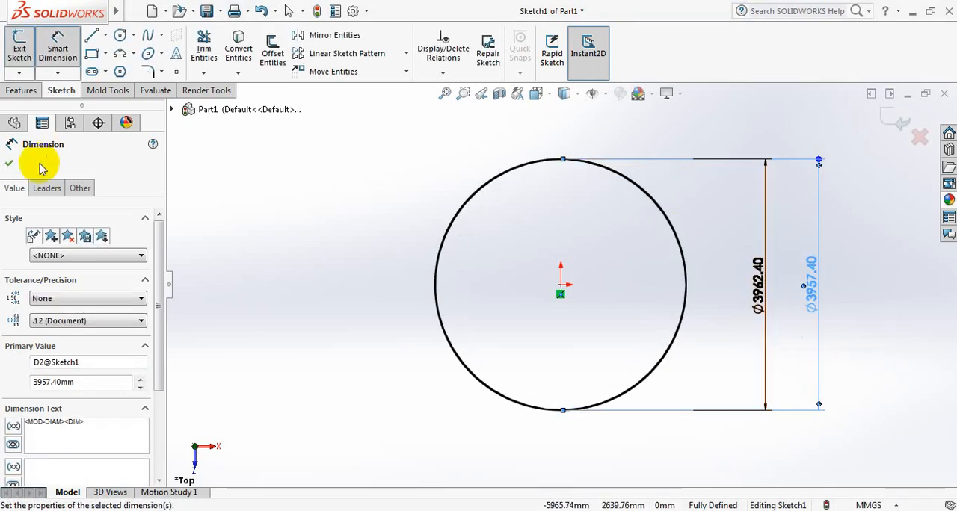
click(9, 163)
Extrude the ring profile as a blind boss with a depth of 1200 mm.
mouse_move(393, 312)
middle_down()
mouse_move(393, 239)
mouse_move(429, 177)
mouse_move(686, 277)
mouse_move(449, 248)
middle_up()
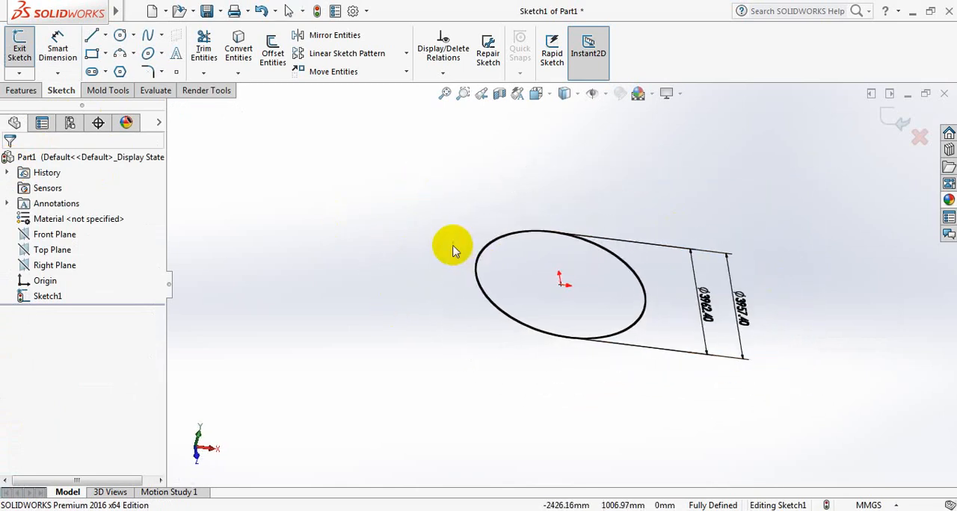
click(22, 91)
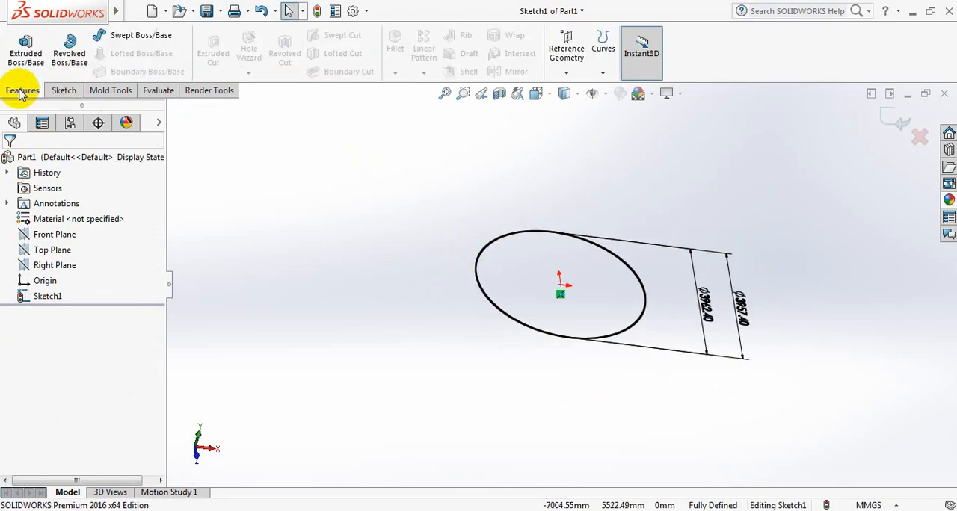
click(27, 43)
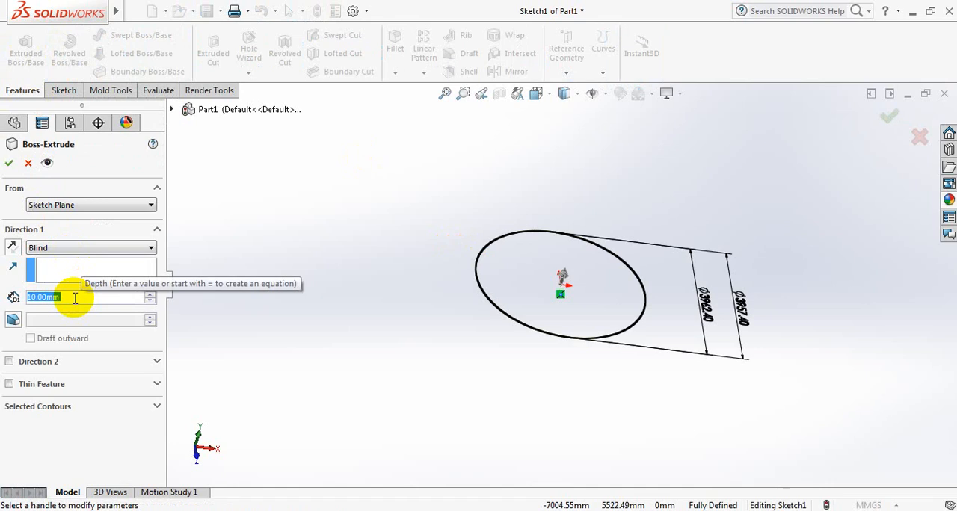
text(120)
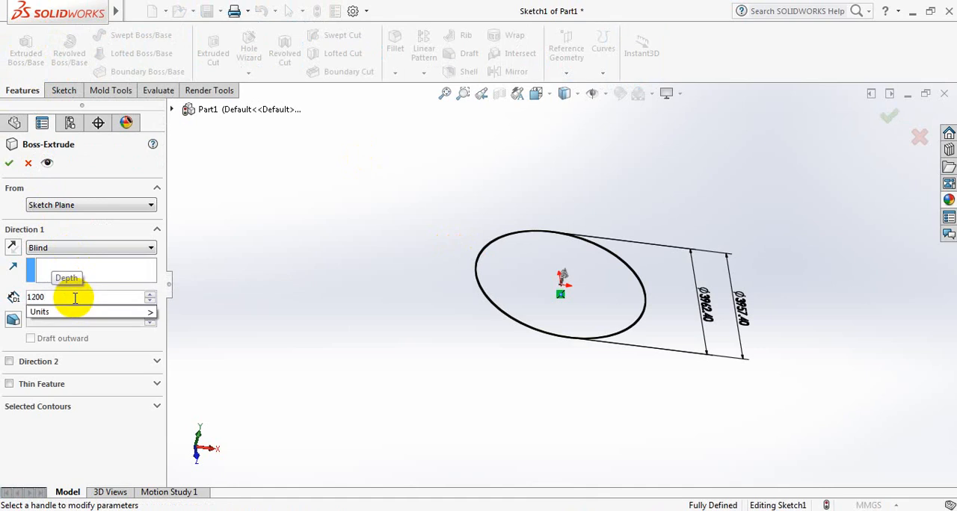
text(0)
key(Return)
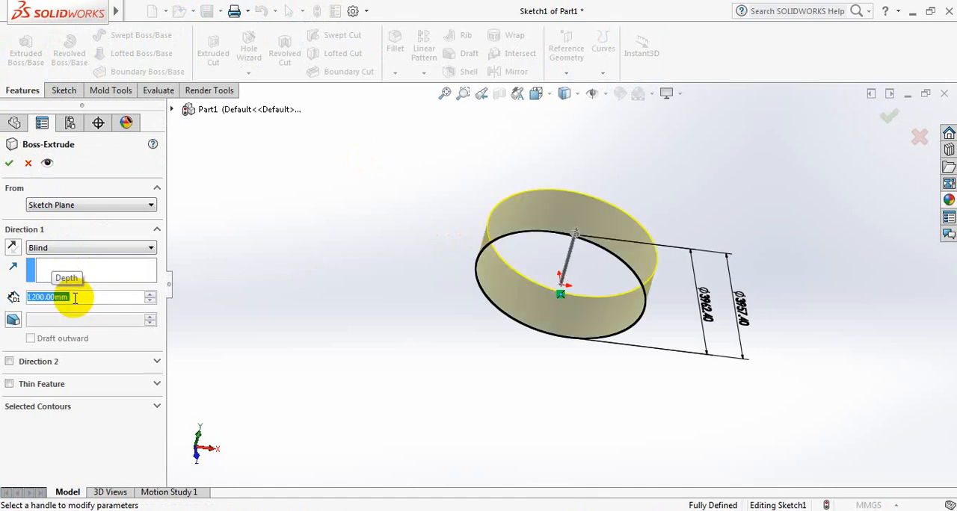
click(9, 165)
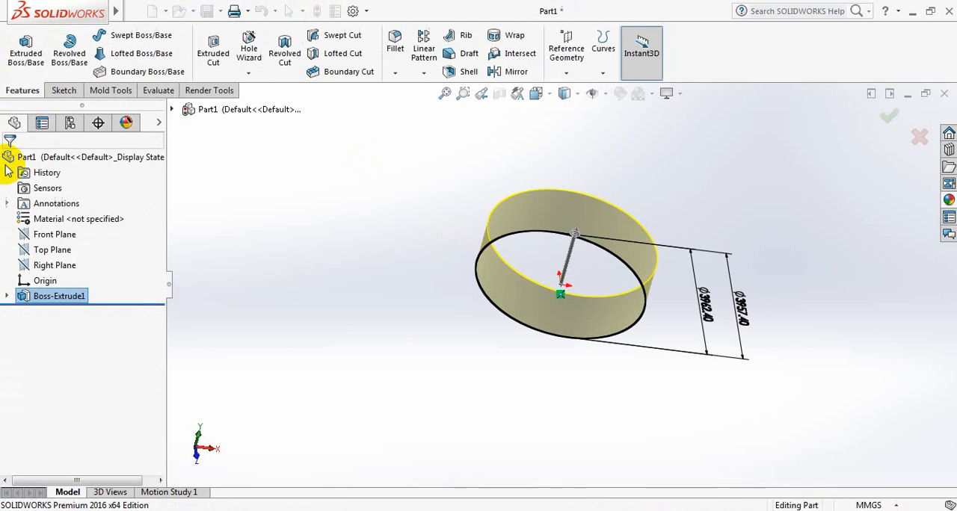
Create a reference plane offset 1200 mm from the Top Plane, level with the ring's upper edge.
scroll(617, 196, down, 1)
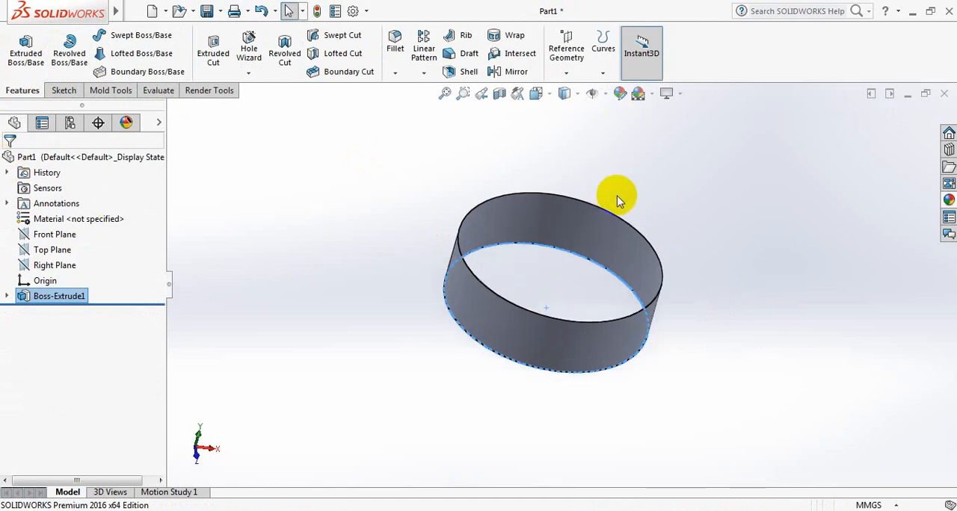
scroll(616, 200, up, 1)
scroll(614, 204, down, 1)
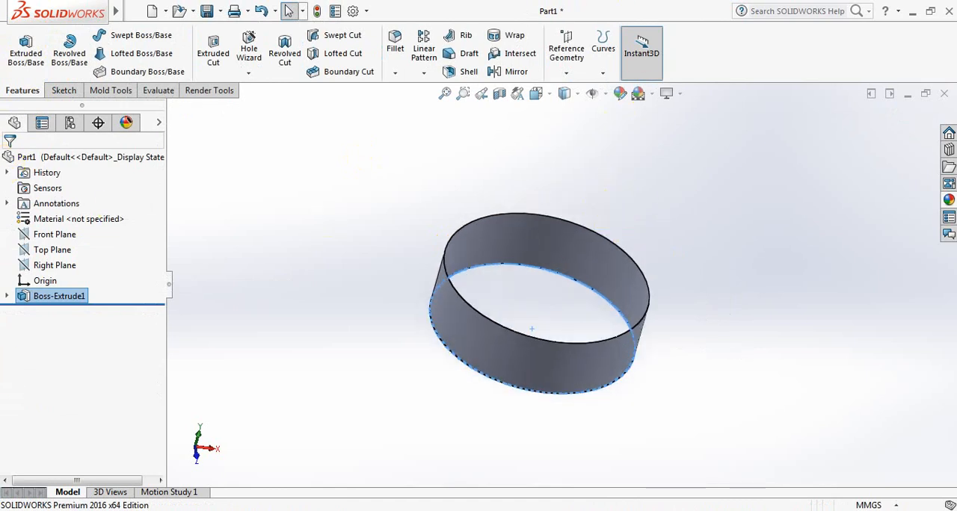
click(59, 254)
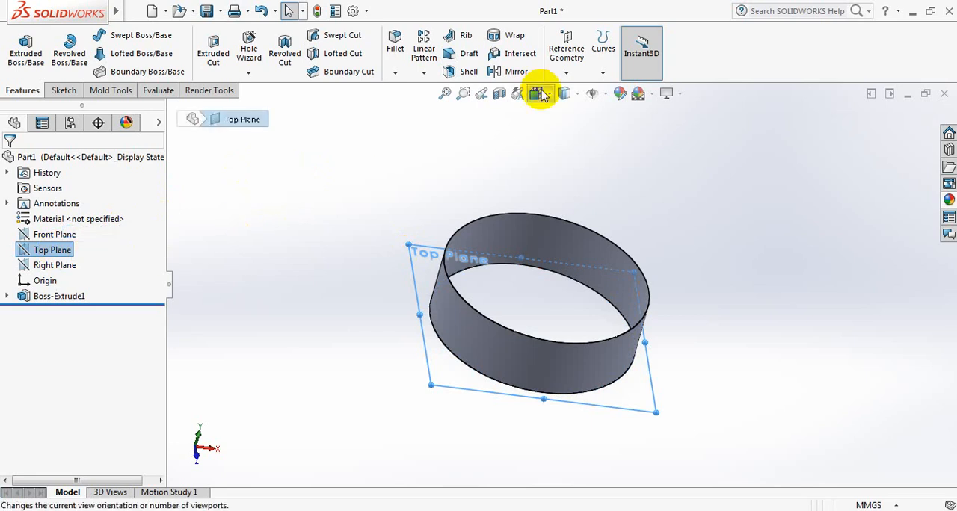
click(567, 81)
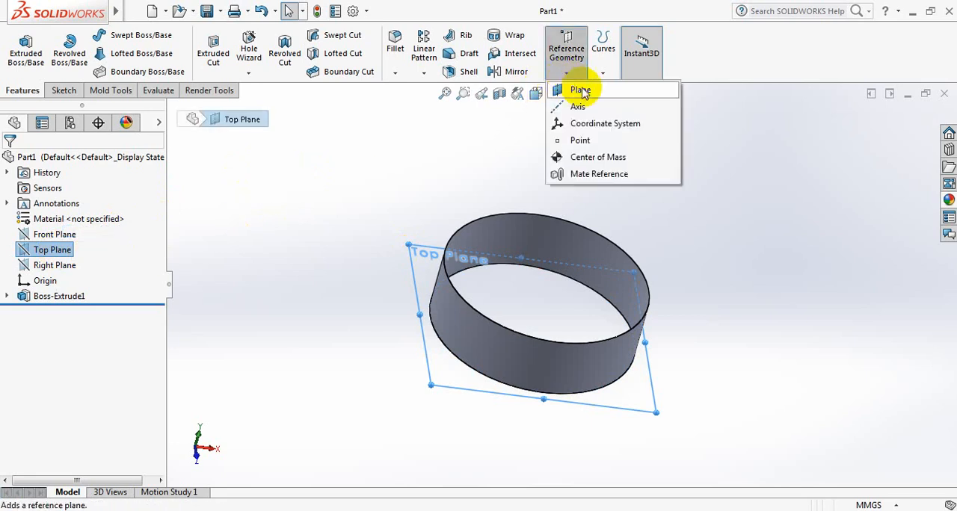
click(576, 92)
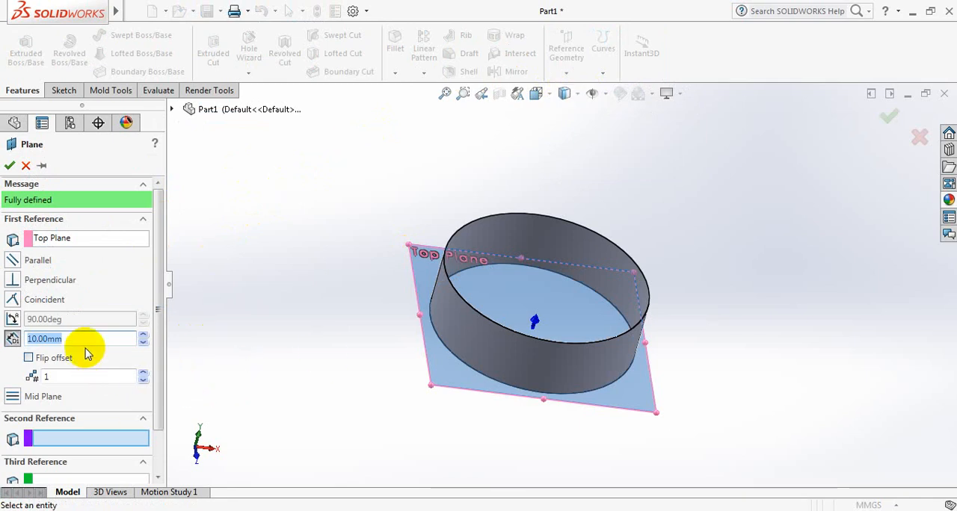
key(Return)
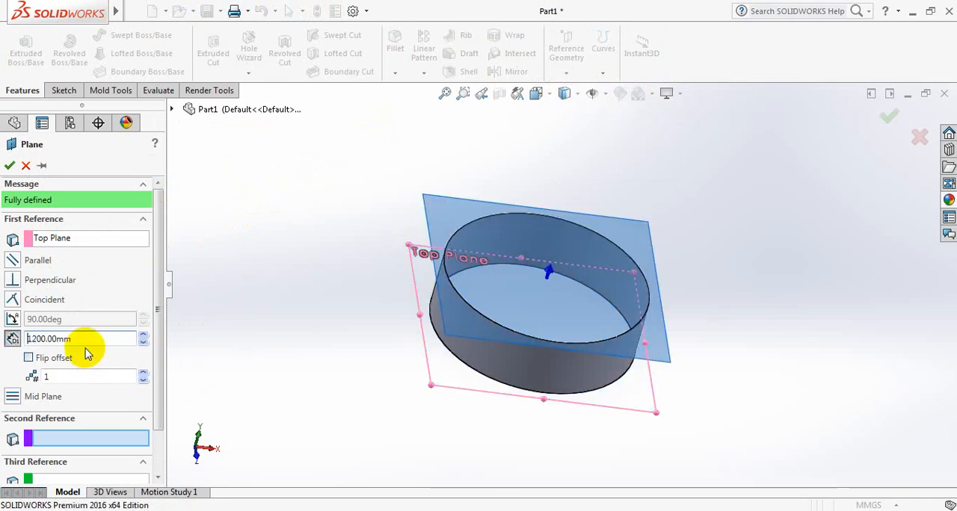
click(9, 165)
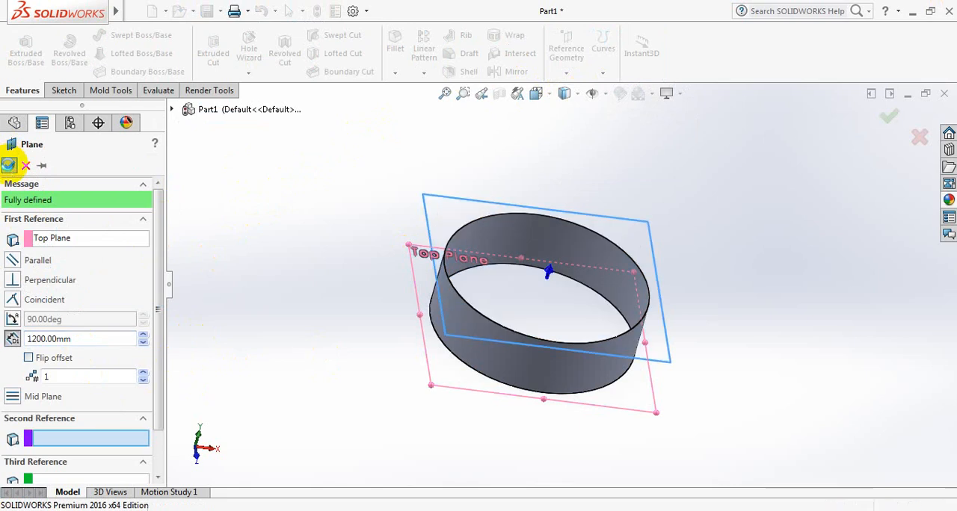
Sketch two origin-centred circles on the new offset plane, one outside the ring and one inside it about 3560 mm in diameter.
key(space)
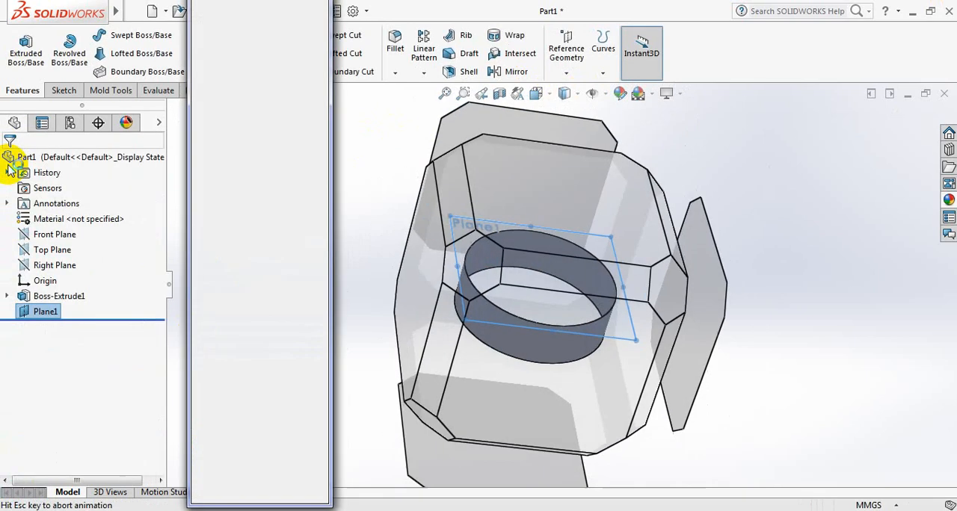
click(317, 46)
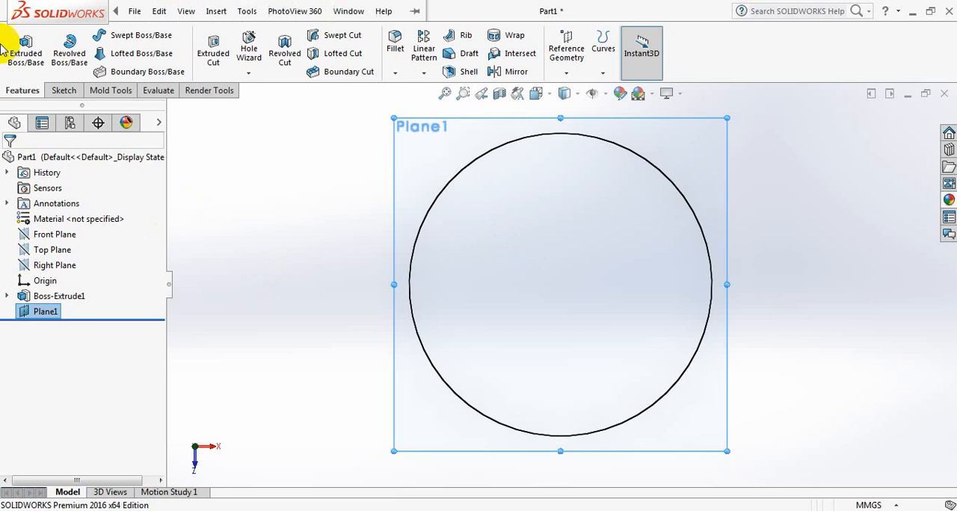
click(63, 91)
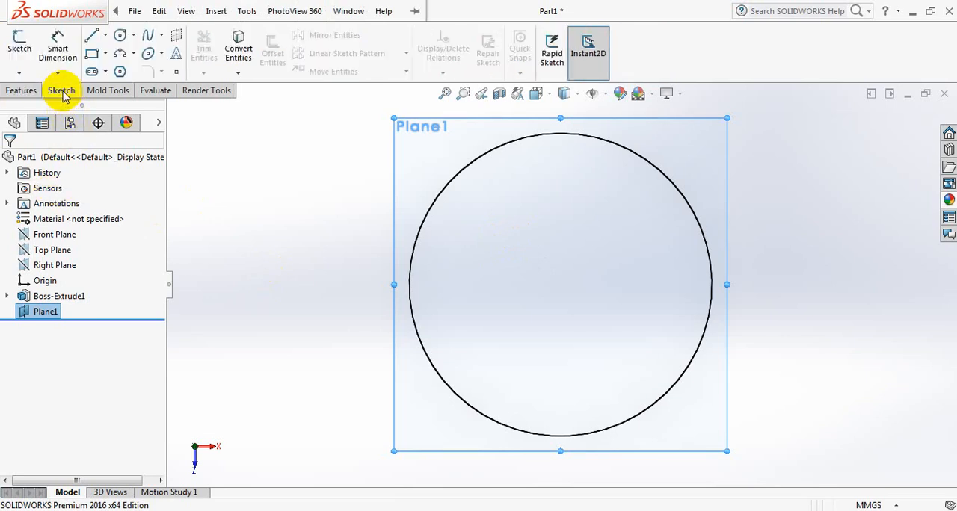
click(121, 36)
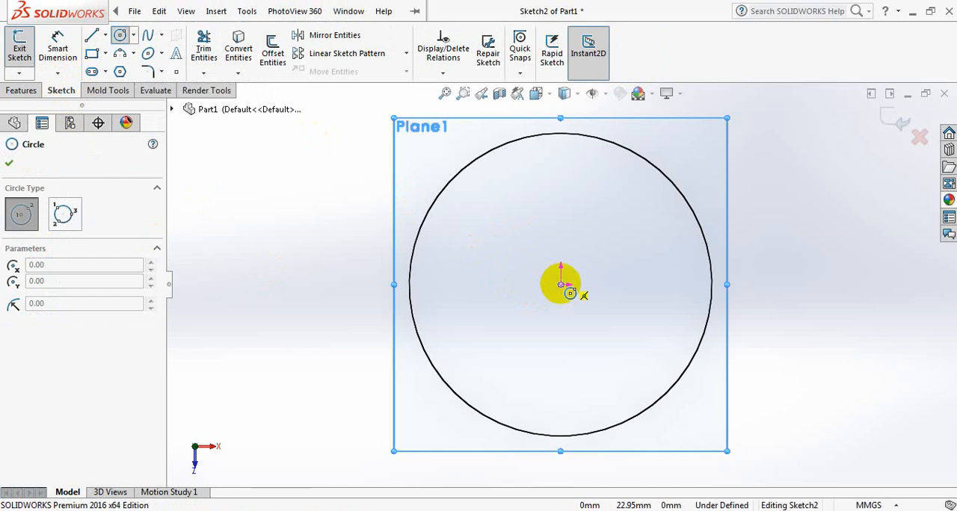
mouse_move(561, 284)
mouse_down()
mouse_move(519, 293)
mouse_move(420, 371)
mouse_up()
click(186, 12)
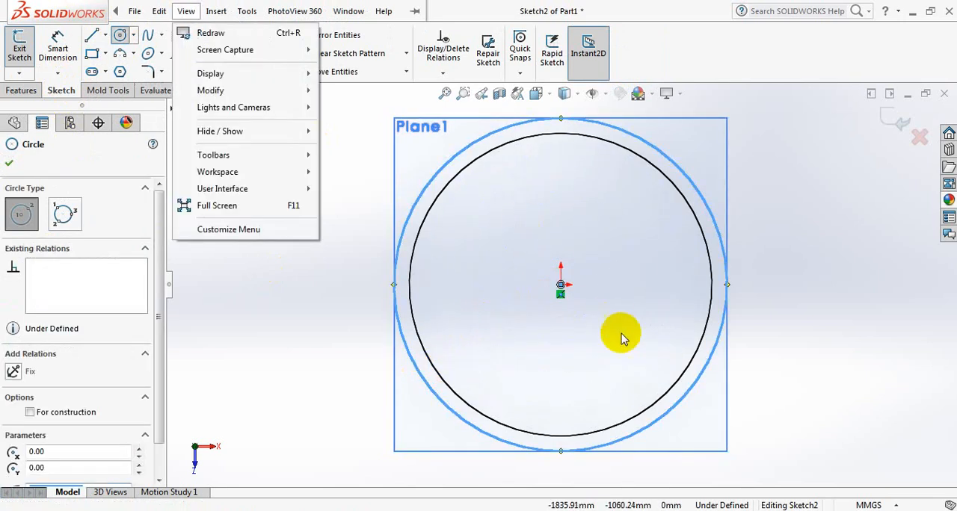
click(562, 288)
mouse_move(561, 285)
mouse_down()
mouse_move(672, 284)
mouse_move(667, 270)
mouse_move(687, 237)
mouse_up()
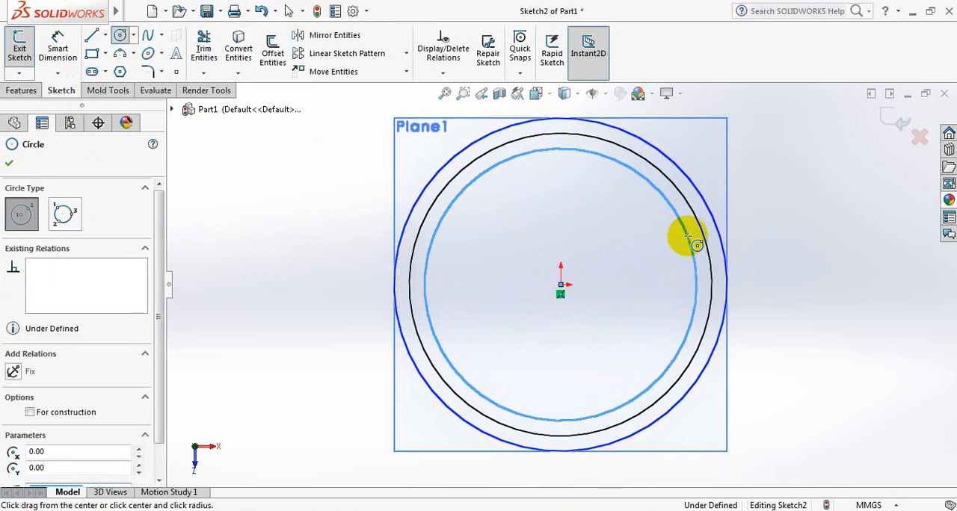
click(13, 167)
click(58, 46)
click(695, 299)
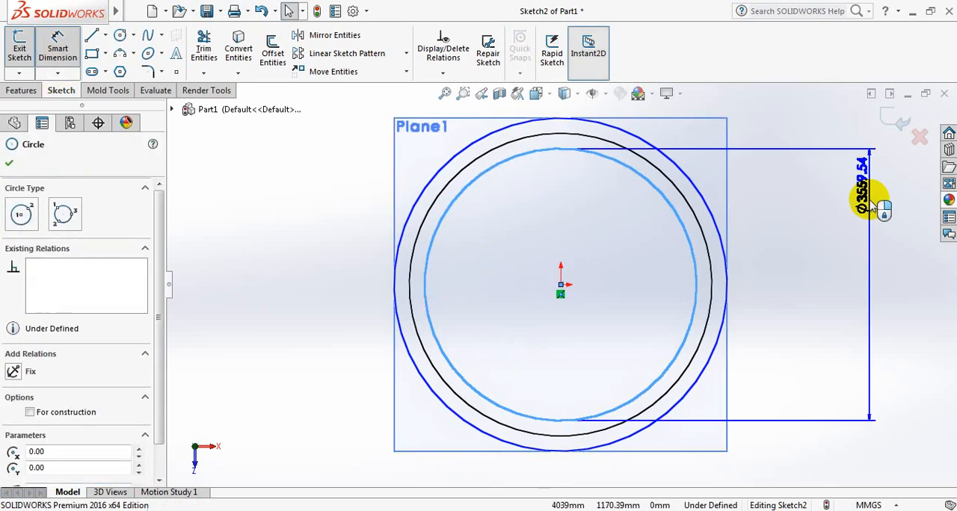
click(771, 266)
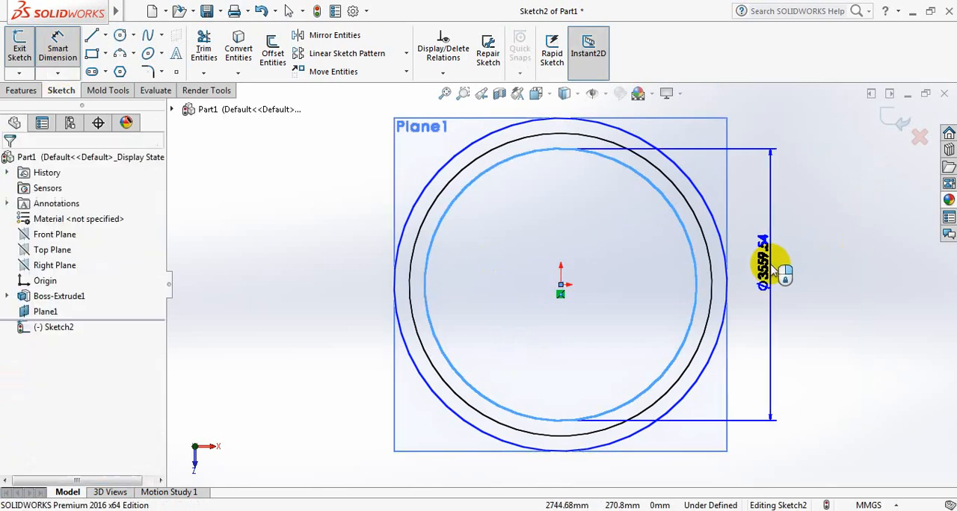
key(Escape)
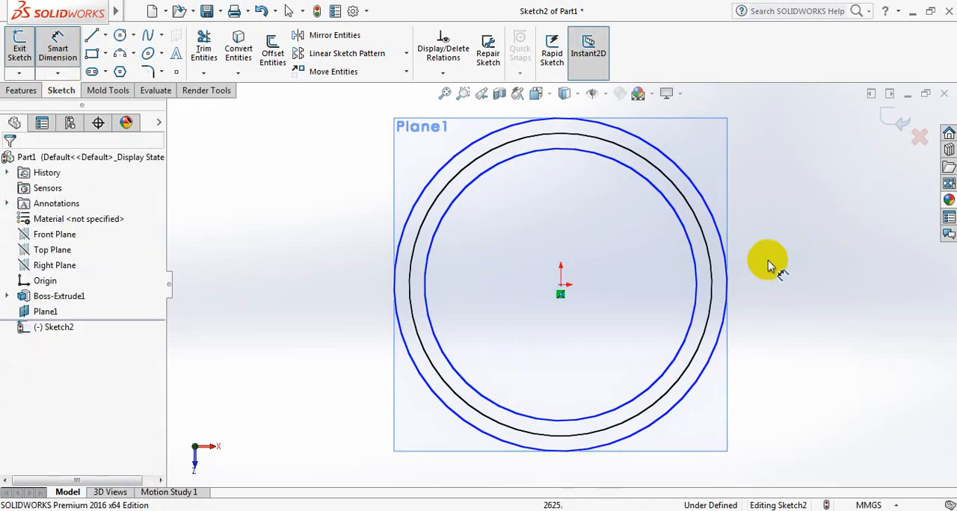
Dimension the outer circle's diameter and set it to 3962.4 mm.
click(716, 233)
click(836, 275)
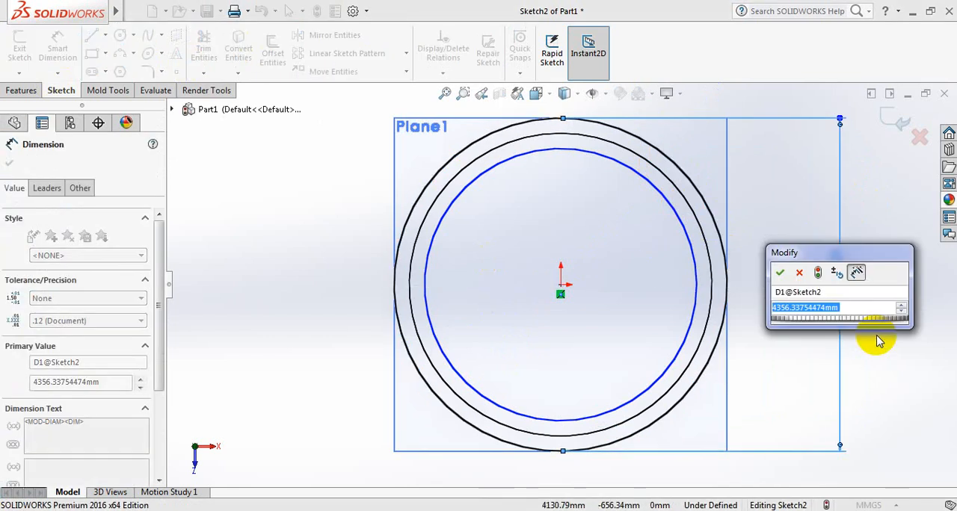
text(396)
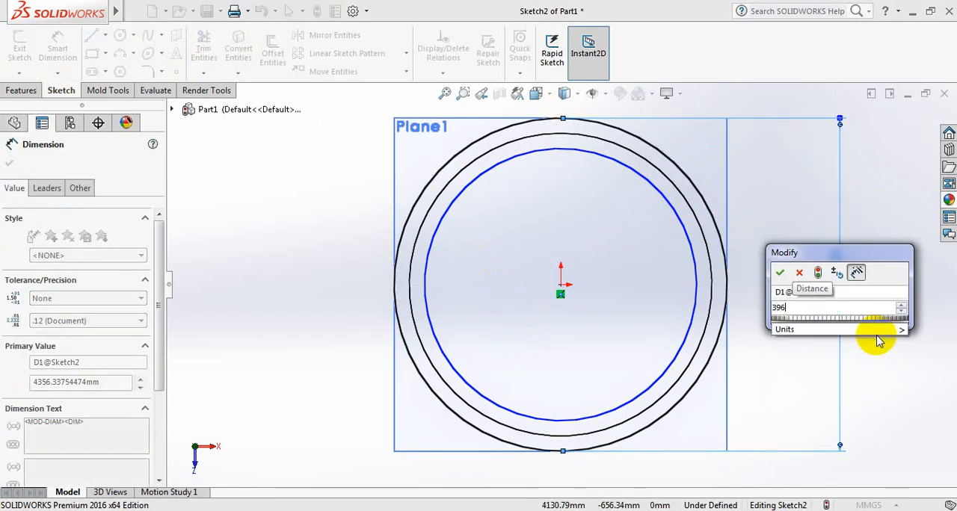
text(2.4)
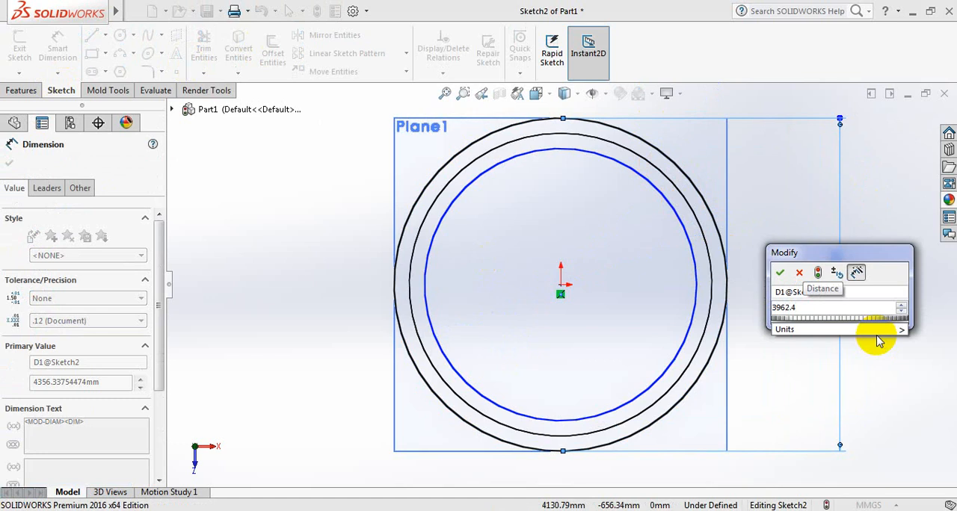
key(Return)
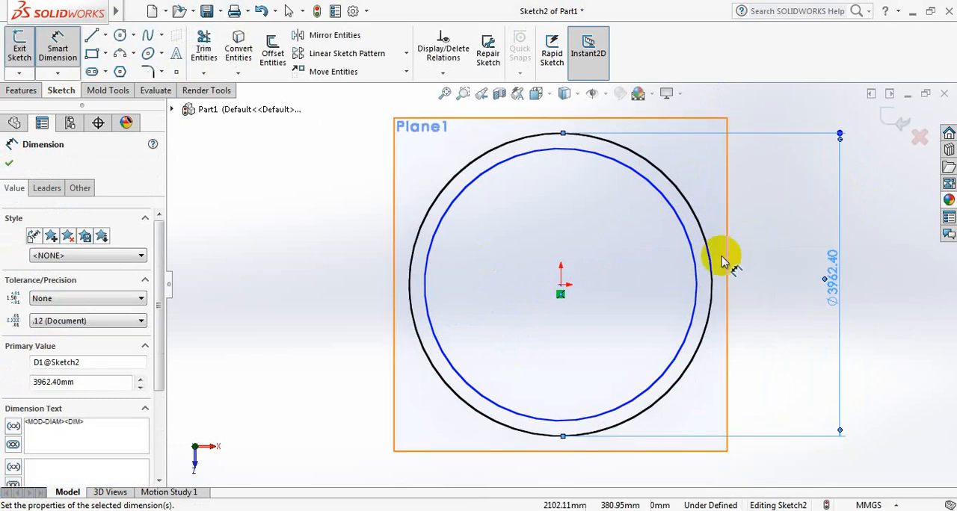
Dimension the inner circle's diameter and set it to 3962.4-4 mm.
click(695, 270)
click(790, 267)
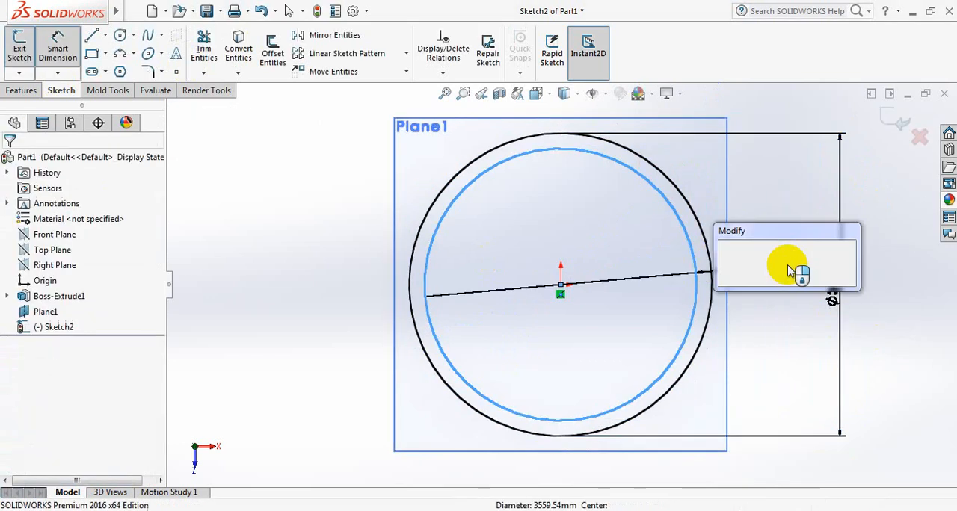
text(3)
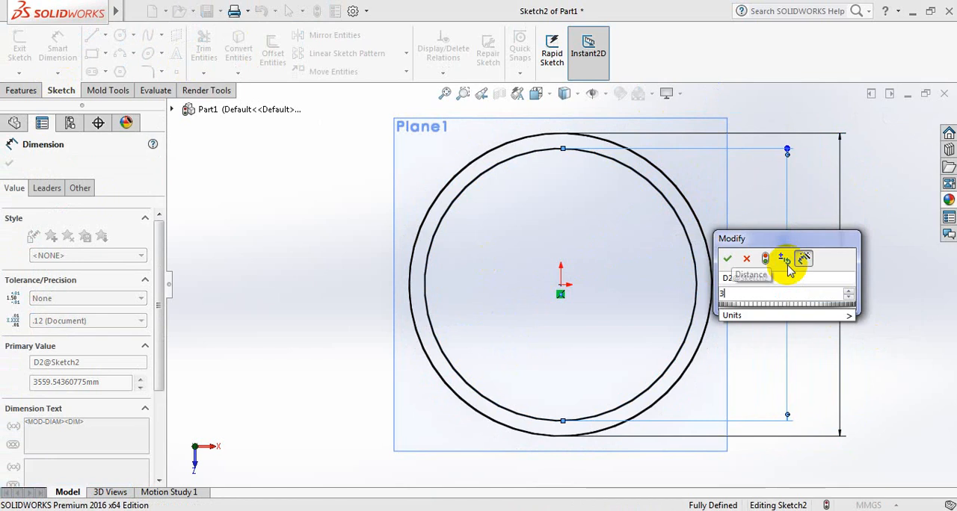
text(962.)
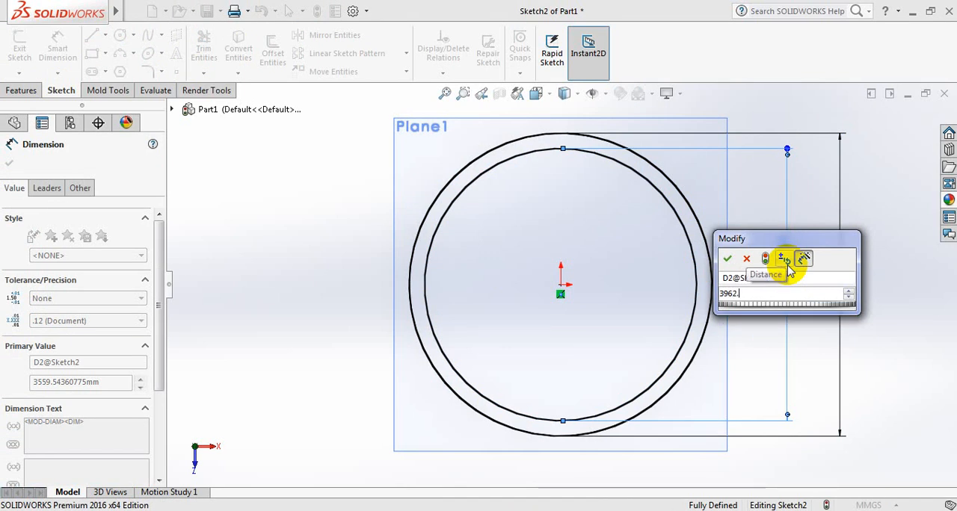
text(4)
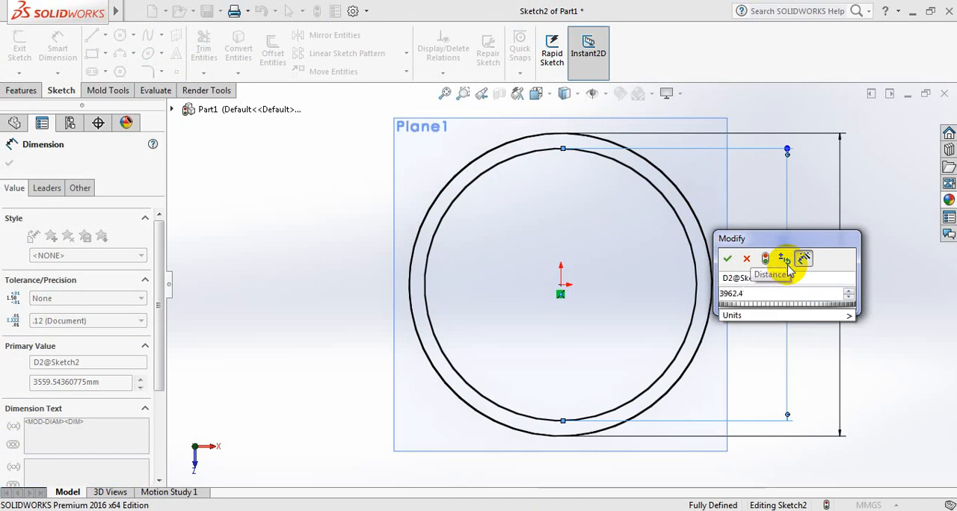
text(-)
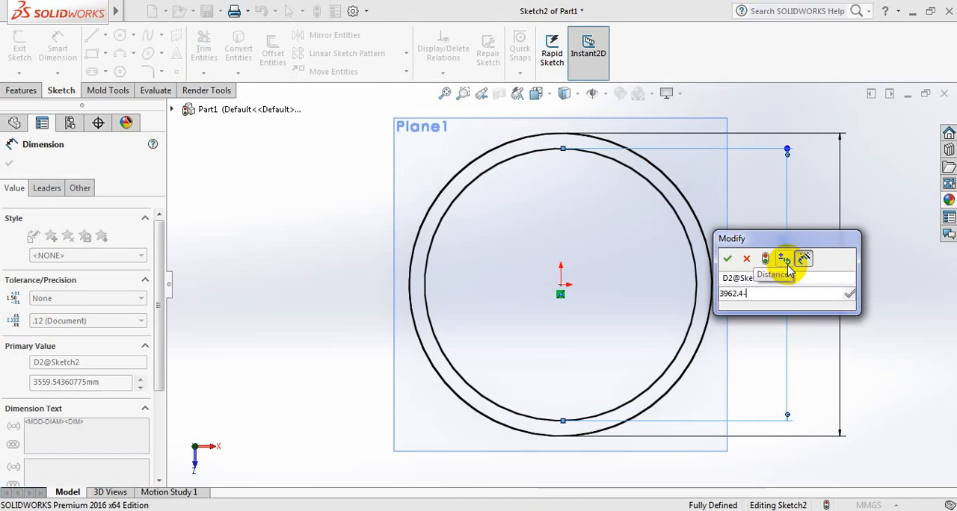
text(4)
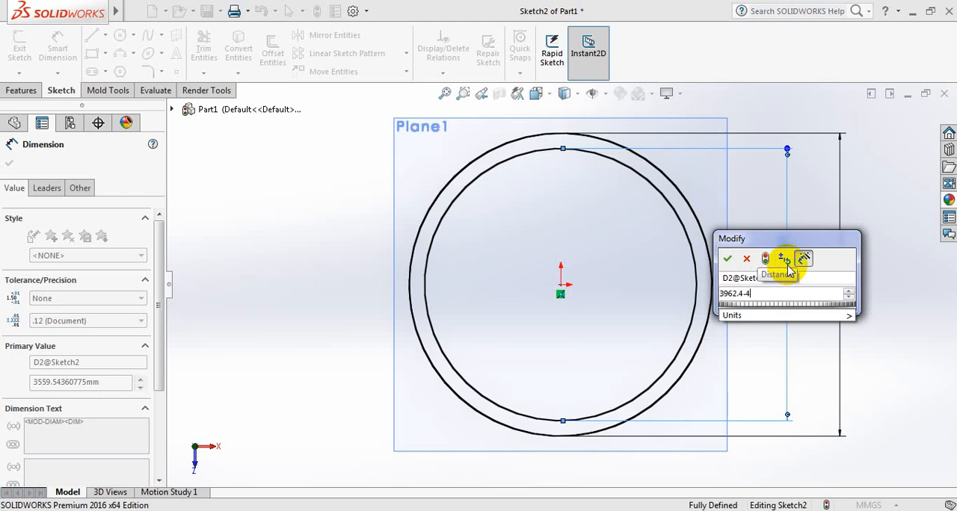
key(Return)
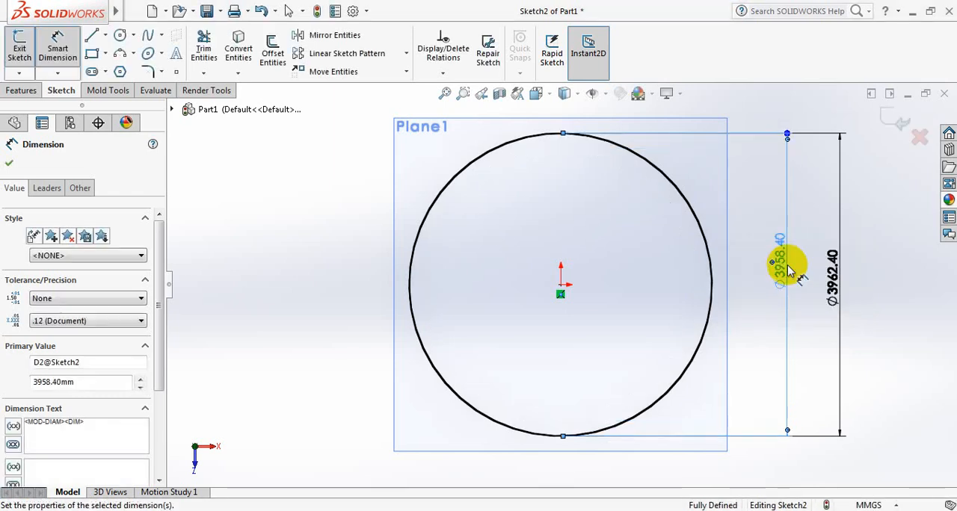
click(9, 163)
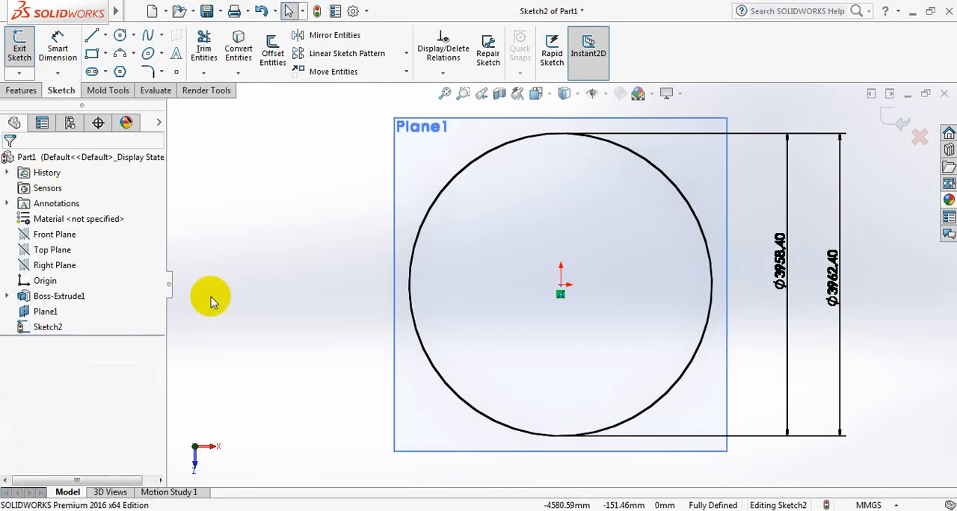
Extrude the second ring profile upward as a blind boss 1200 mm deep, merged with the first ring.
middle_drag(266, 354, 266, 218)
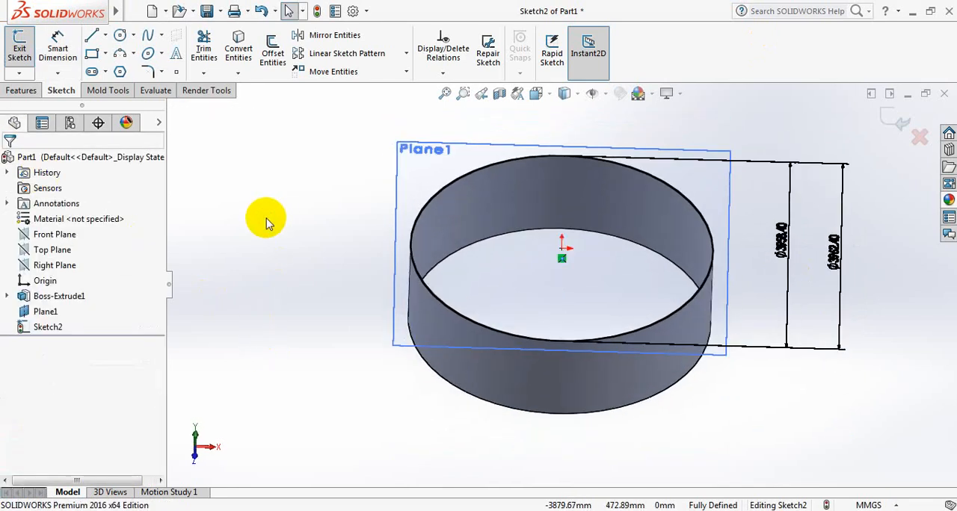
click(21, 91)
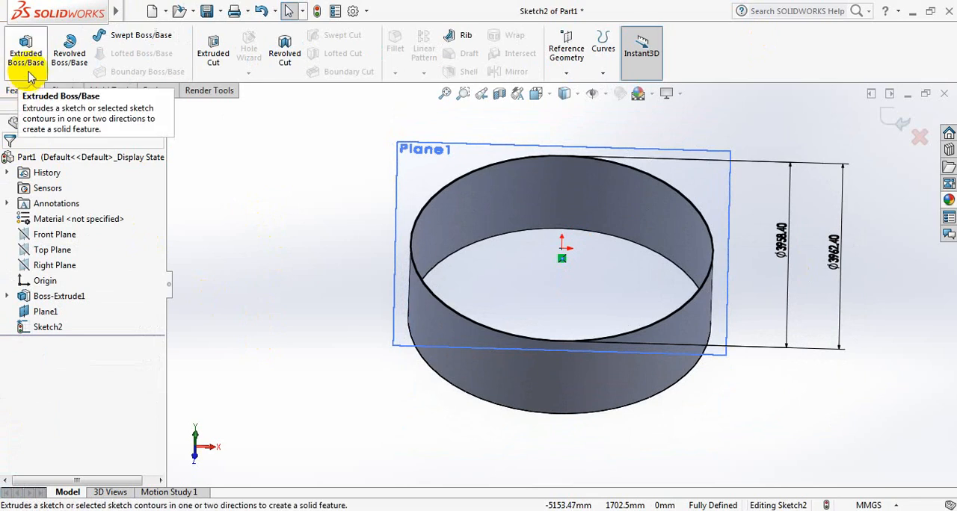
click(28, 46)
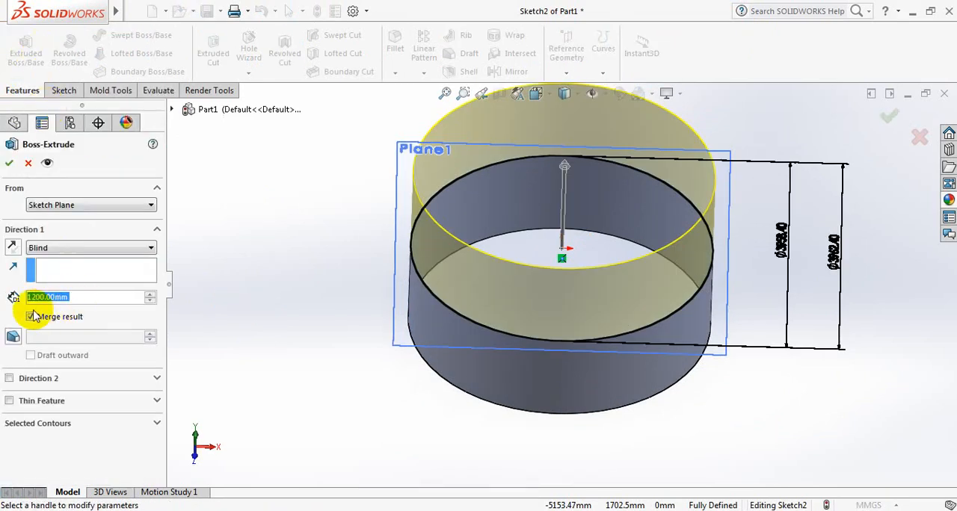
click(9, 163)
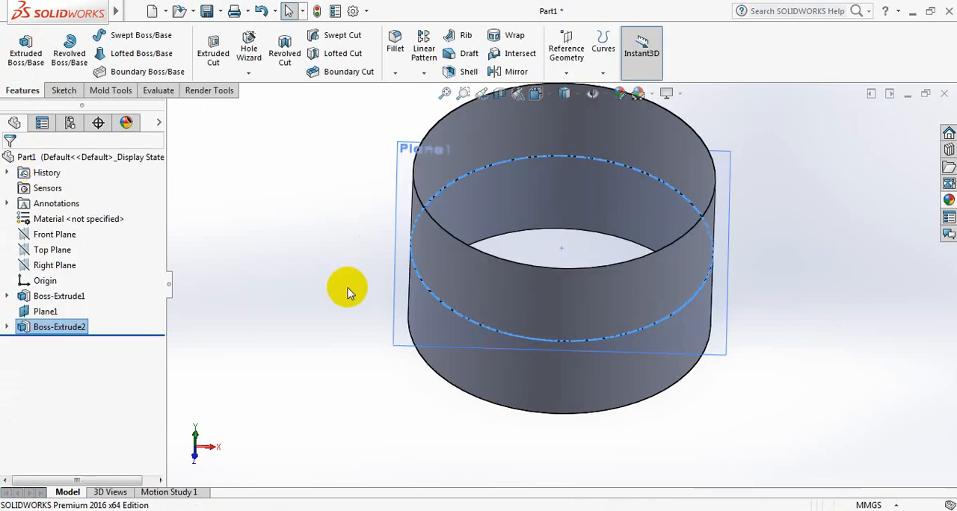
Create a reference plane offset 1200+1200 mm from the Top Plane, level with the second ring's upper edge.
scroll(552, 198, up, 2)
scroll(551, 195, down, 2)
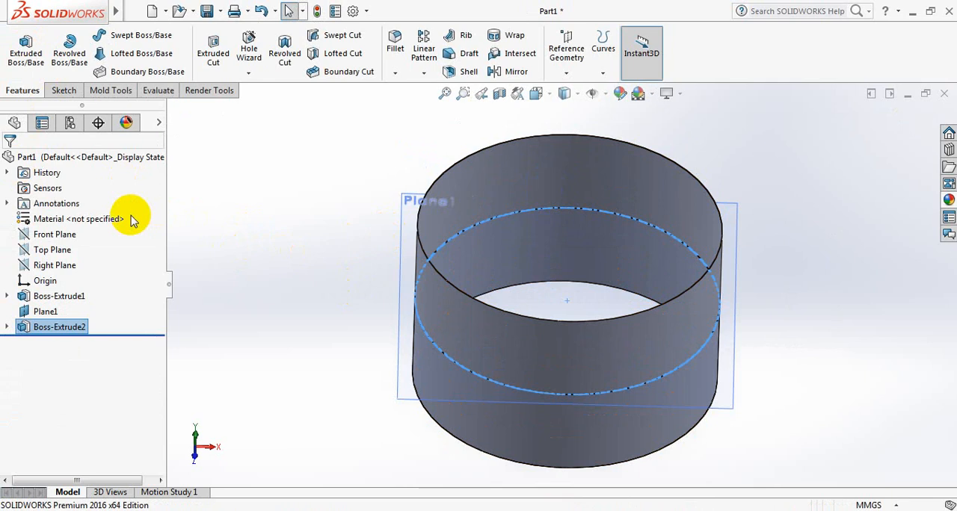
click(52, 250)
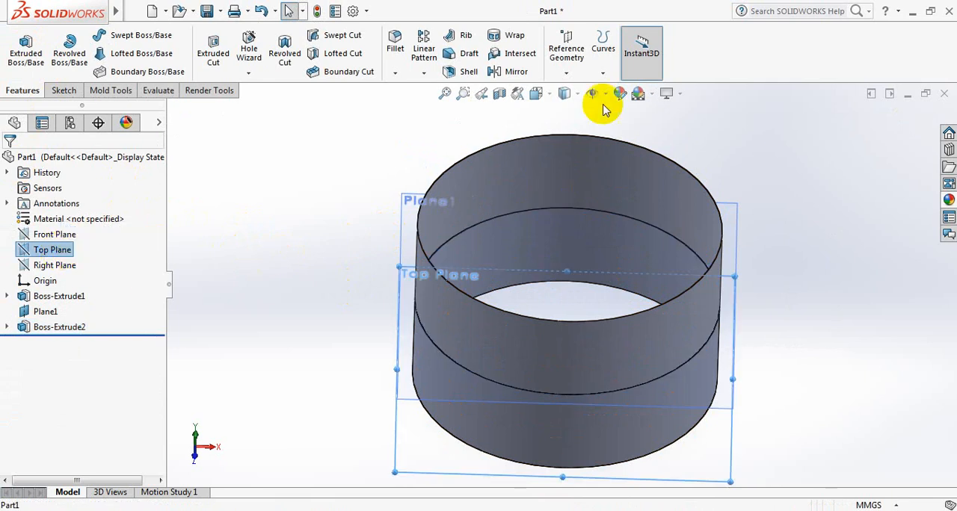
click(566, 79)
click(581, 91)
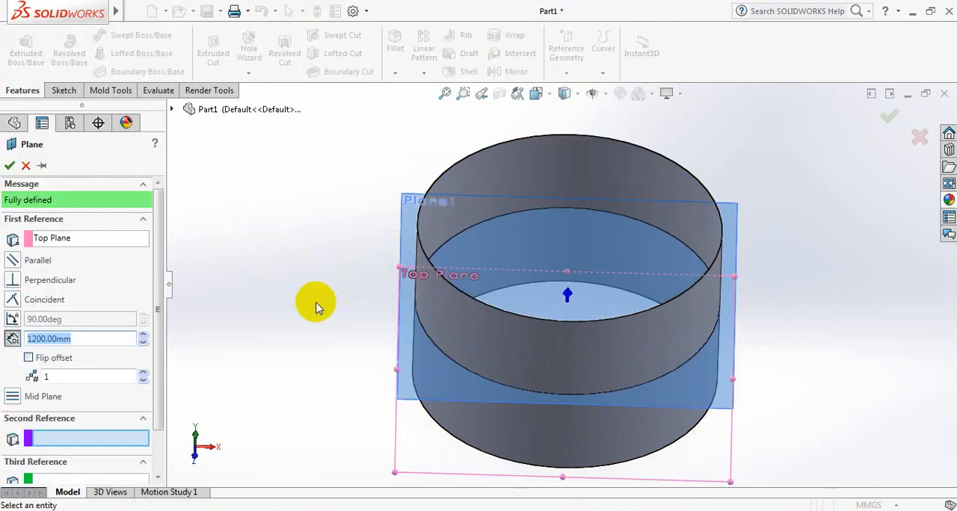
click(111, 340)
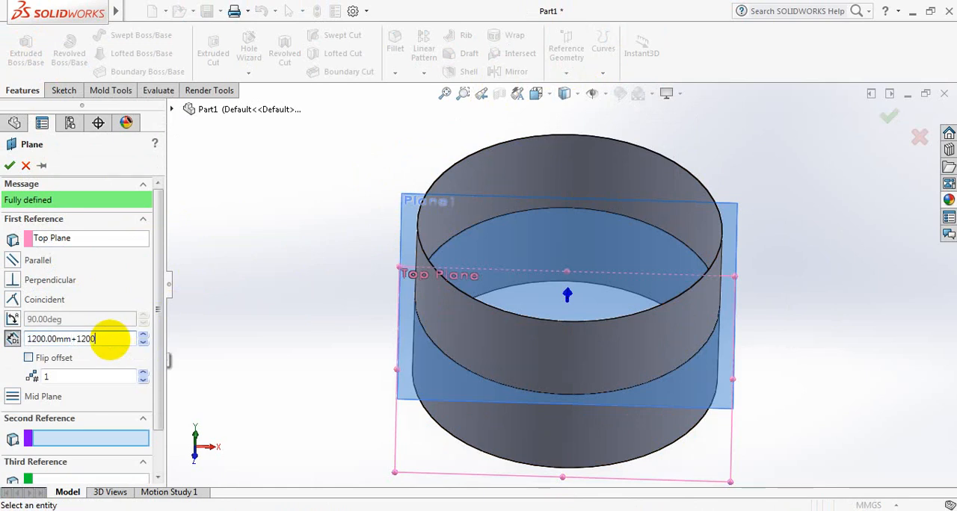
click(11, 171)
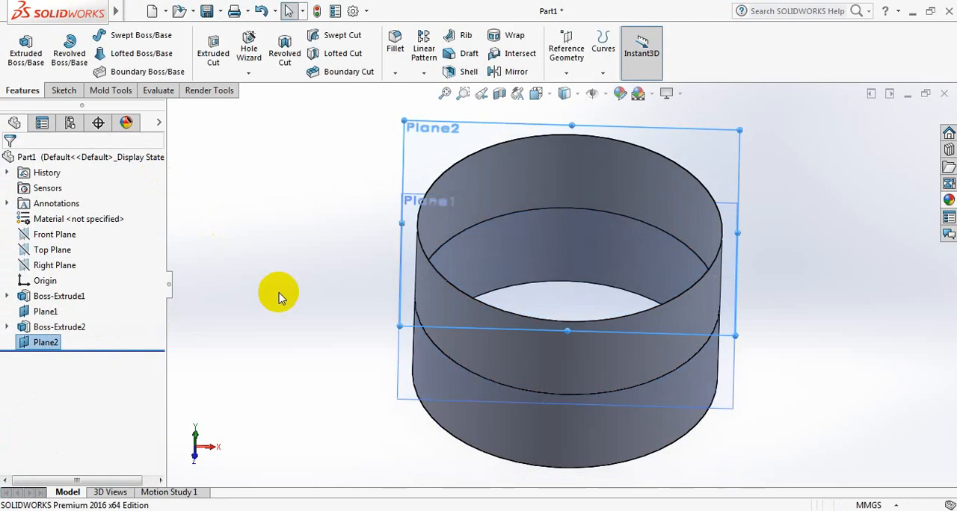
Sketch two origin-centred circles on the new upper plane, one just inside the ring and one outside it about 4514 mm in diameter.
key(space)
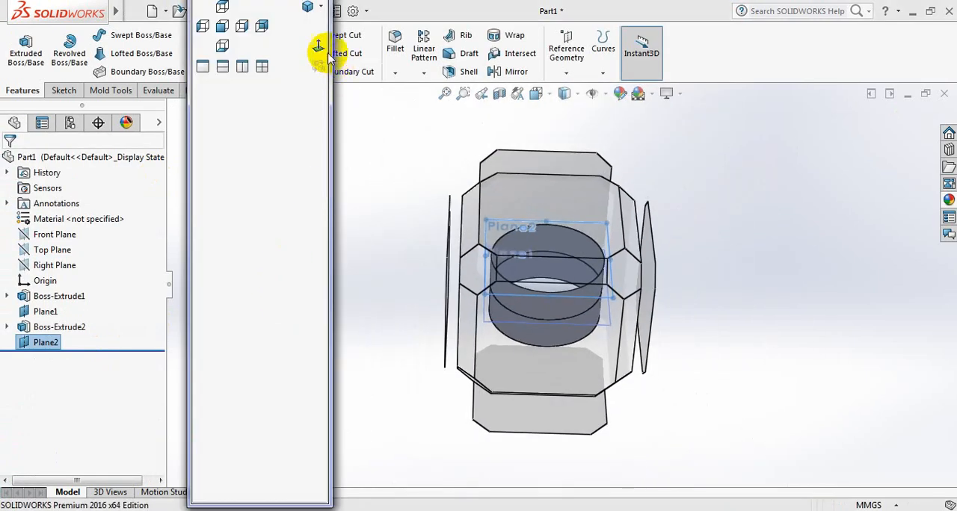
click(318, 46)
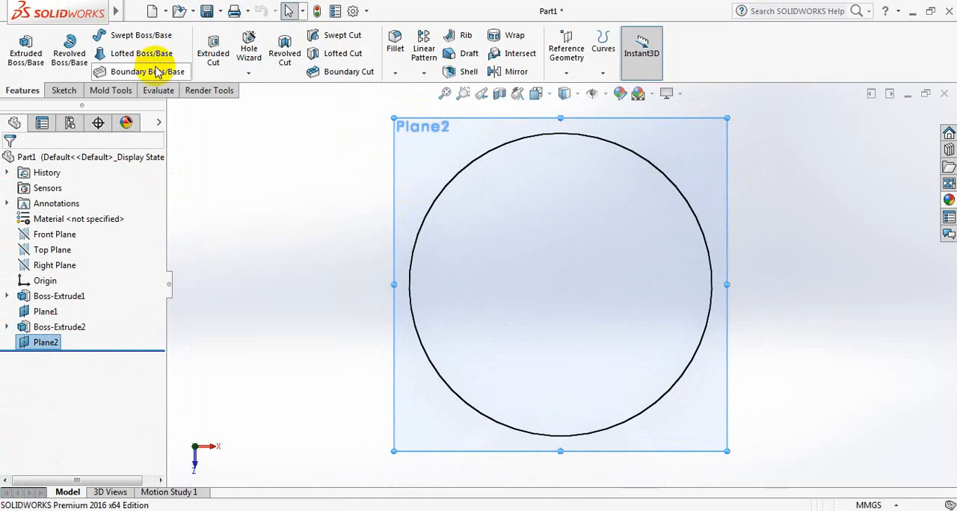
click(63, 91)
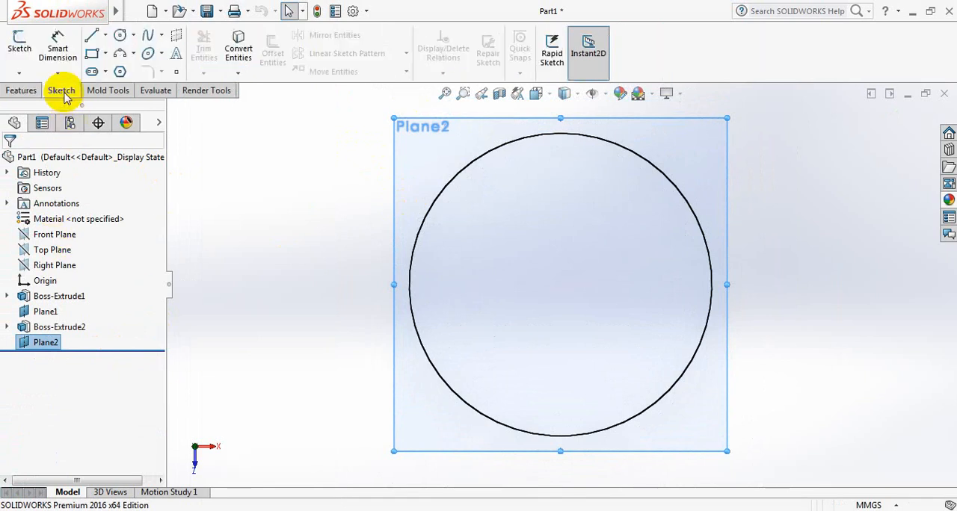
click(124, 39)
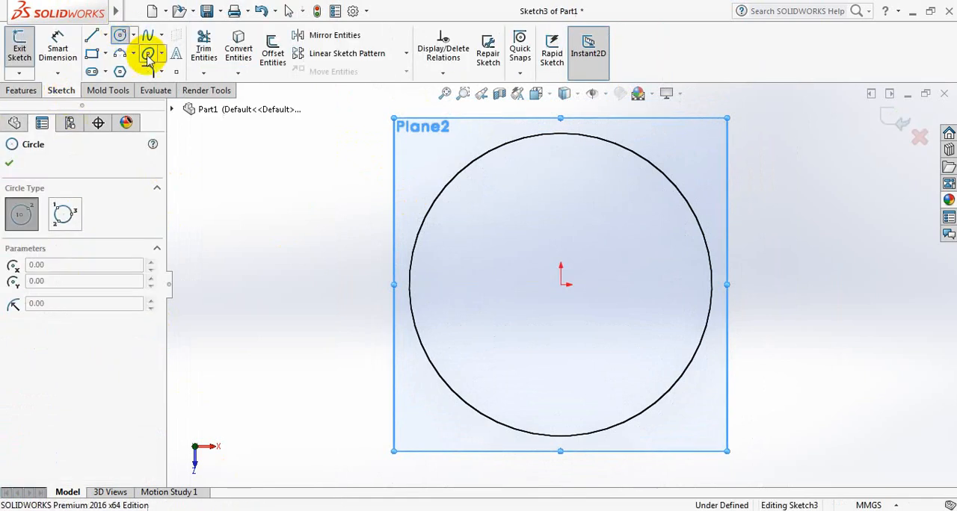
click(561, 284)
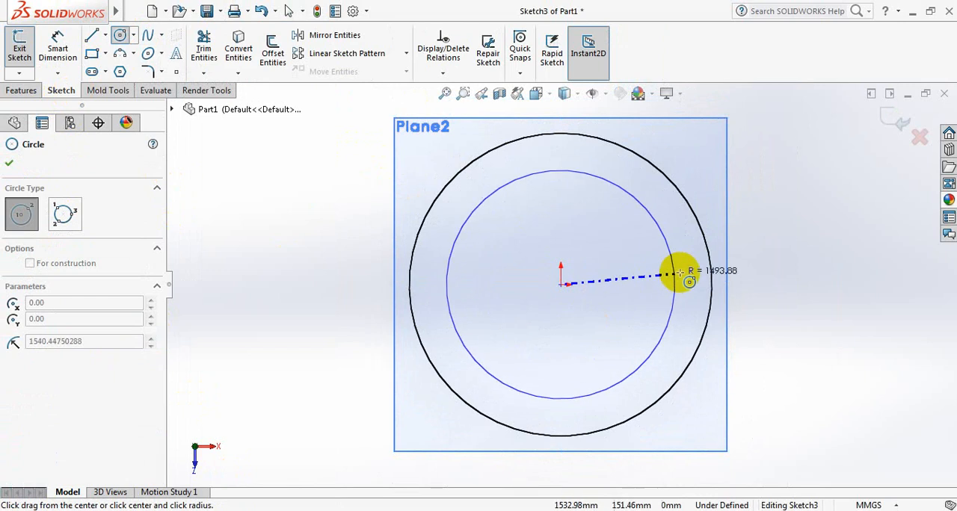
click(704, 259)
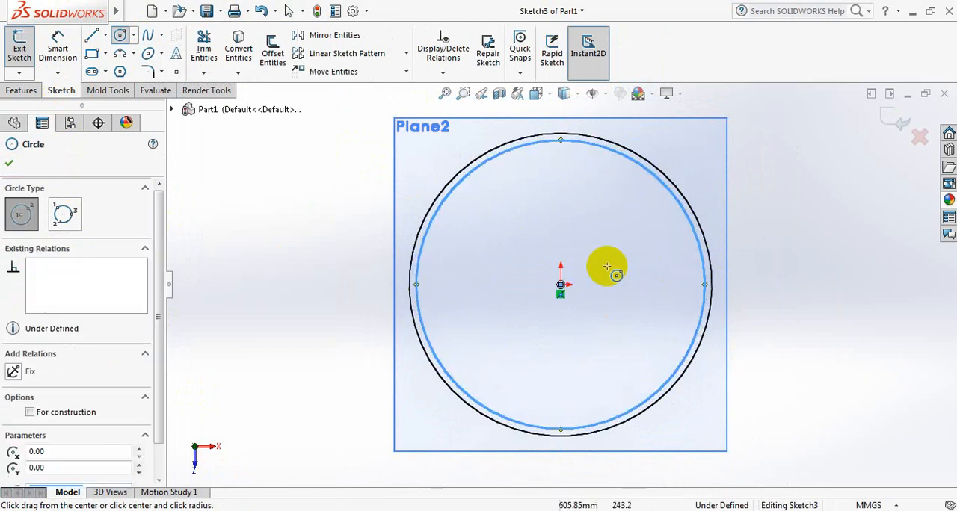
click(560, 284)
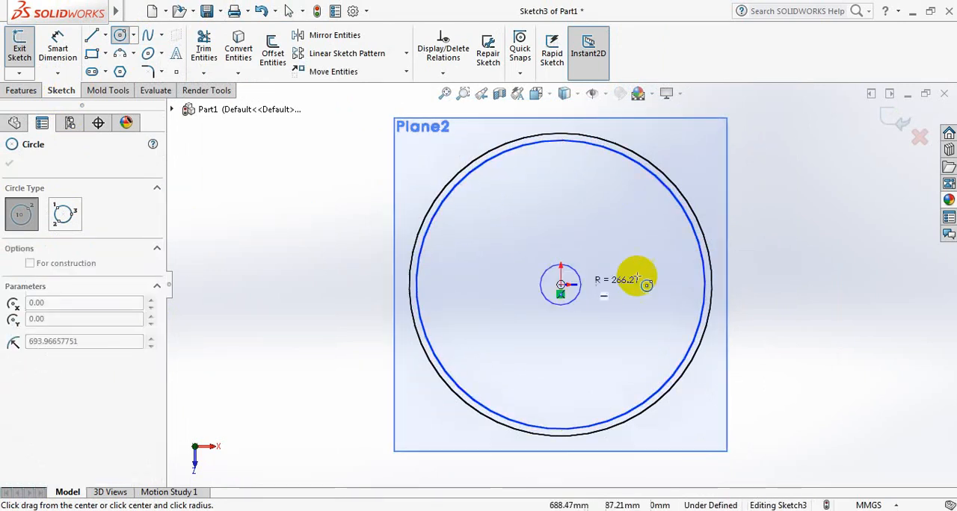
click(731, 270)
click(21, 165)
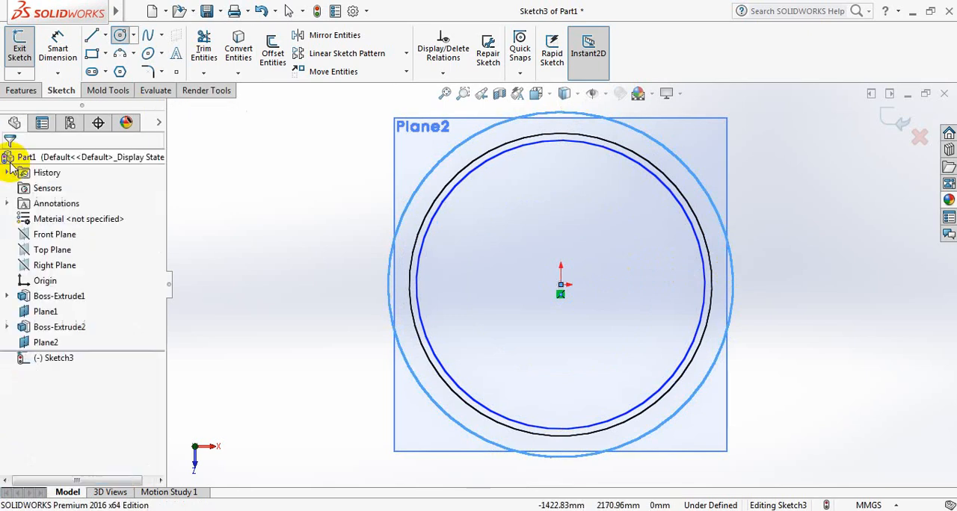
Dimension the outer circle's diameter and set it to 3962.4 mm.
click(60, 45)
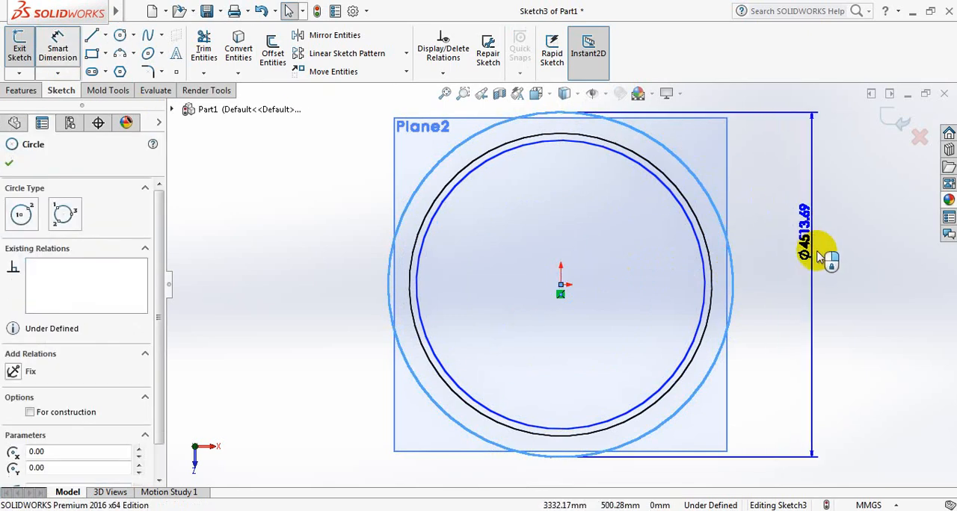
click(824, 258)
text(3)
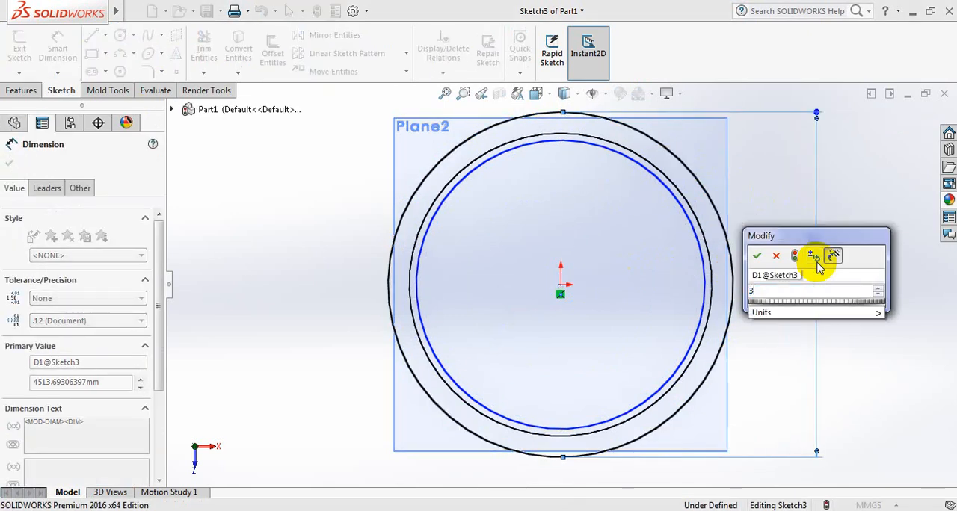
text(962.4)
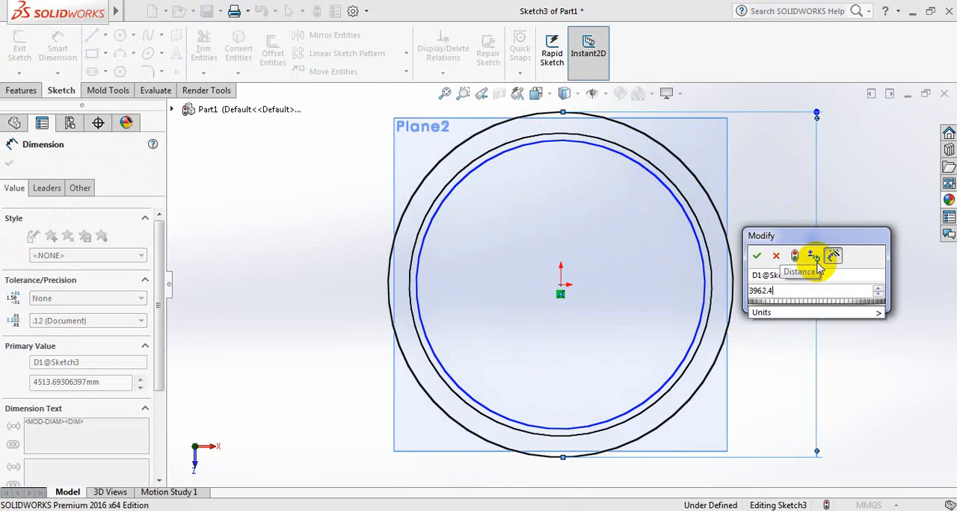
key(Return)
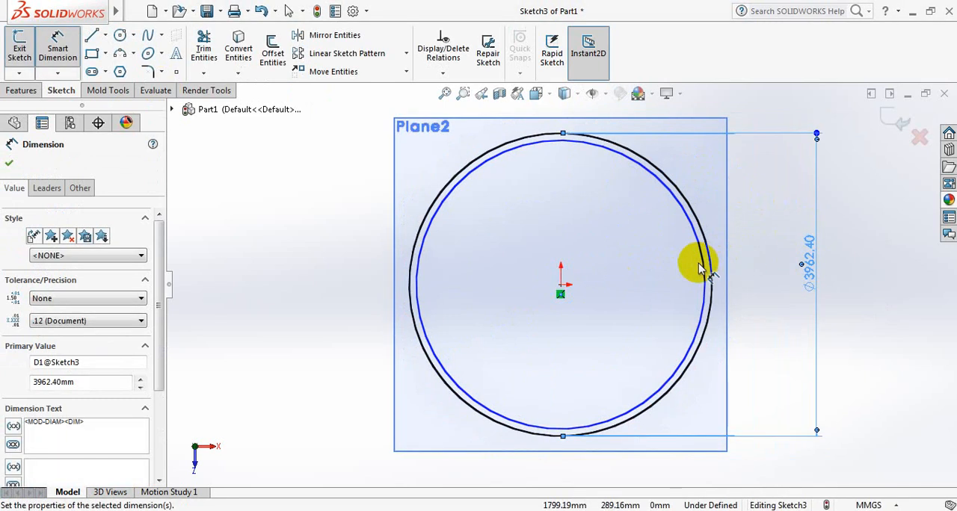
Dimension the inner circle's diameter in the third ring sketch and set it to 3962.4-4 mm.
click(703, 269)
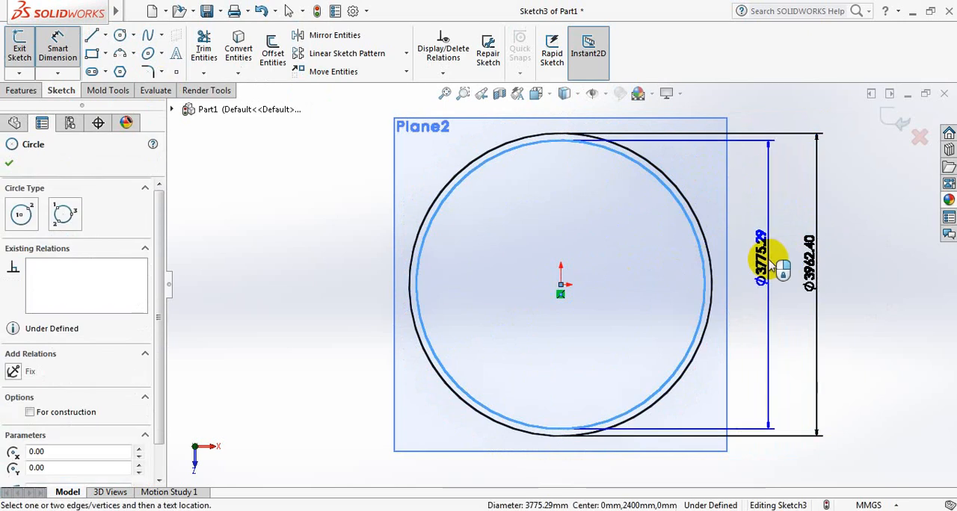
click(770, 258)
text(3)
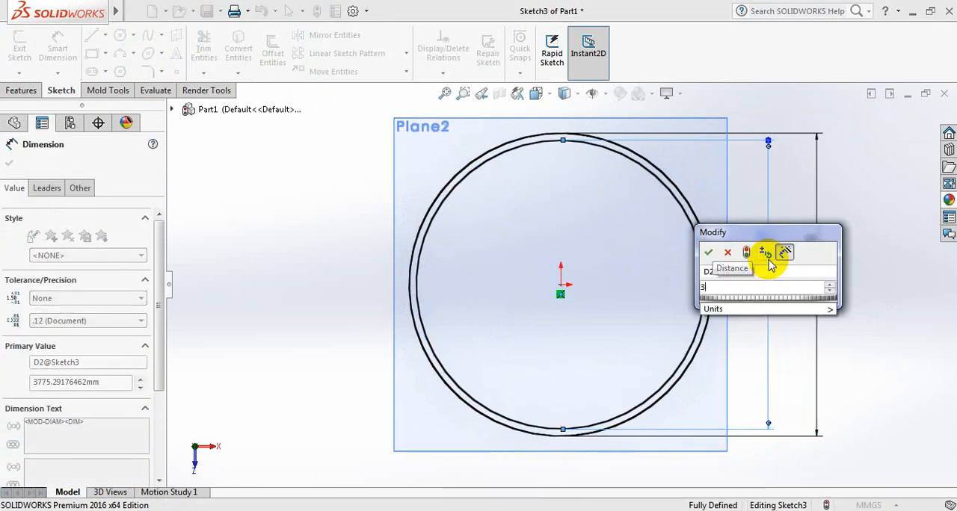
text(96.)
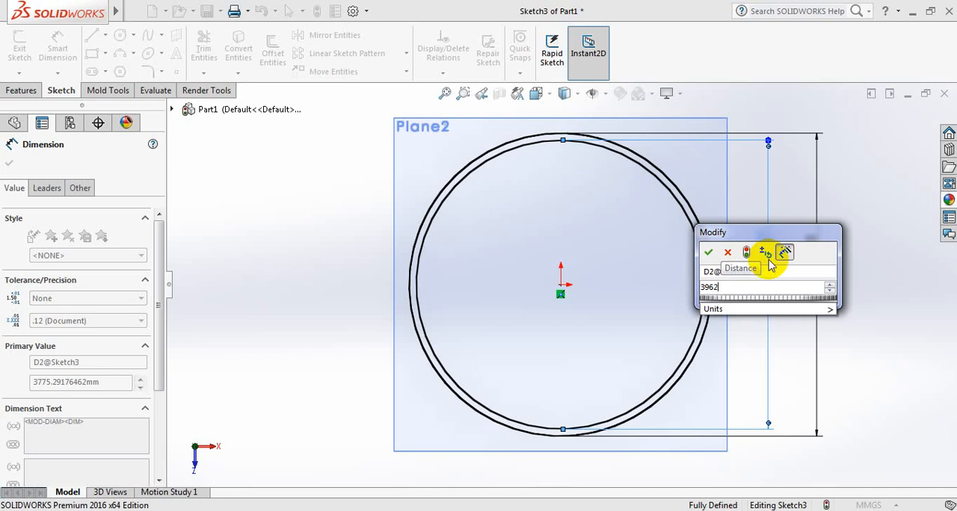
text(.4)
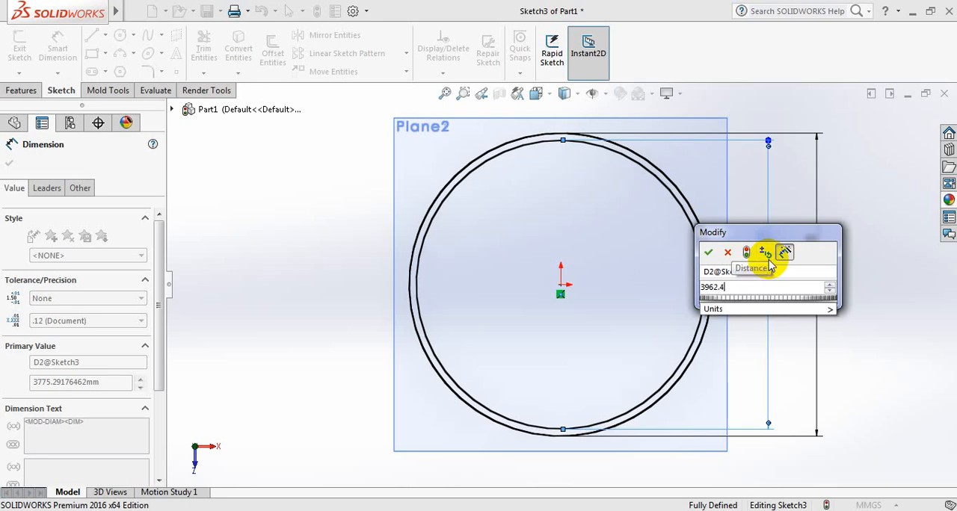
text(-)
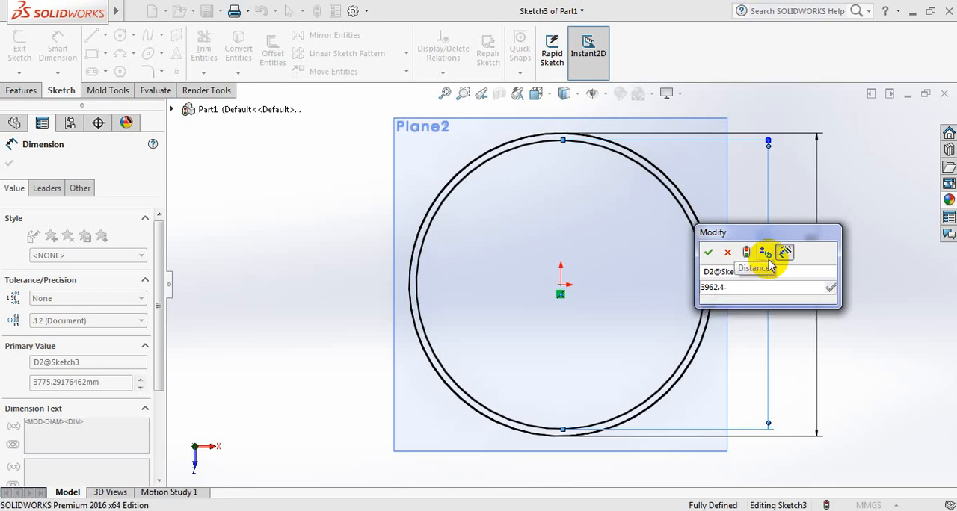
text(4)
key(Return)
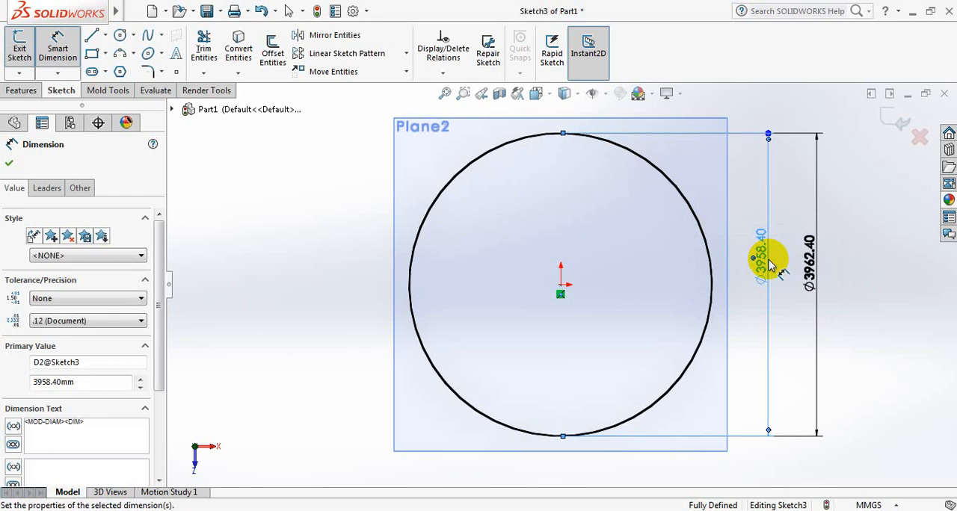
click(8, 164)
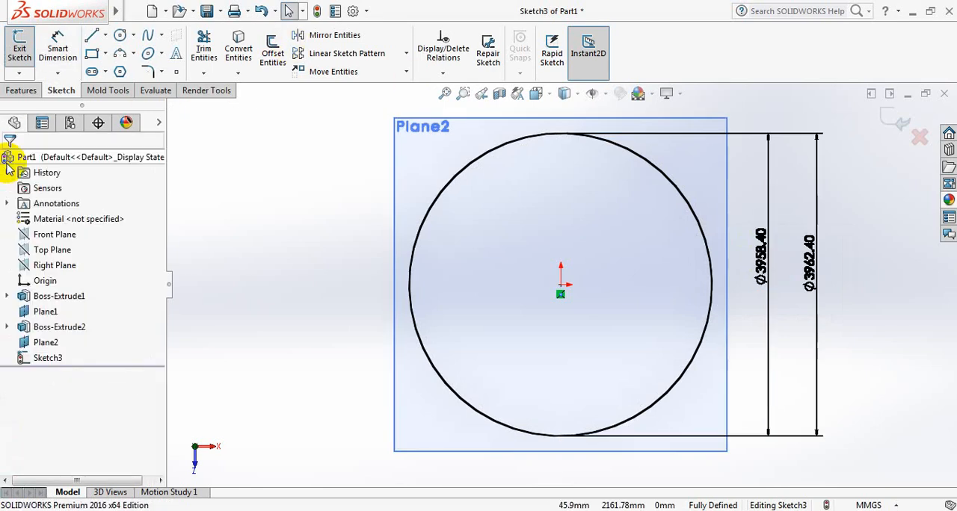
Extrude the third ring profile upward as a blind boss 1200 mm deep, merged with the rings below.
click(21, 90)
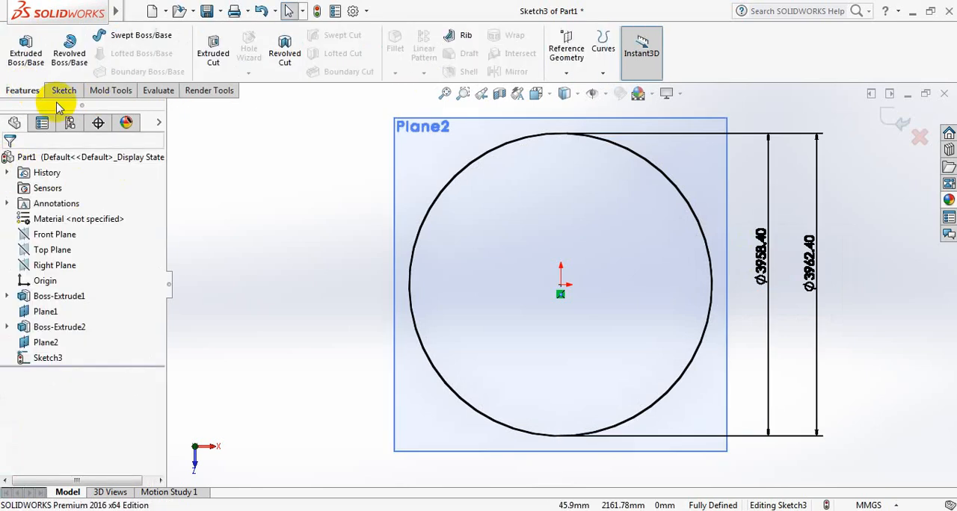
middle_drag(262, 292, 268, 172)
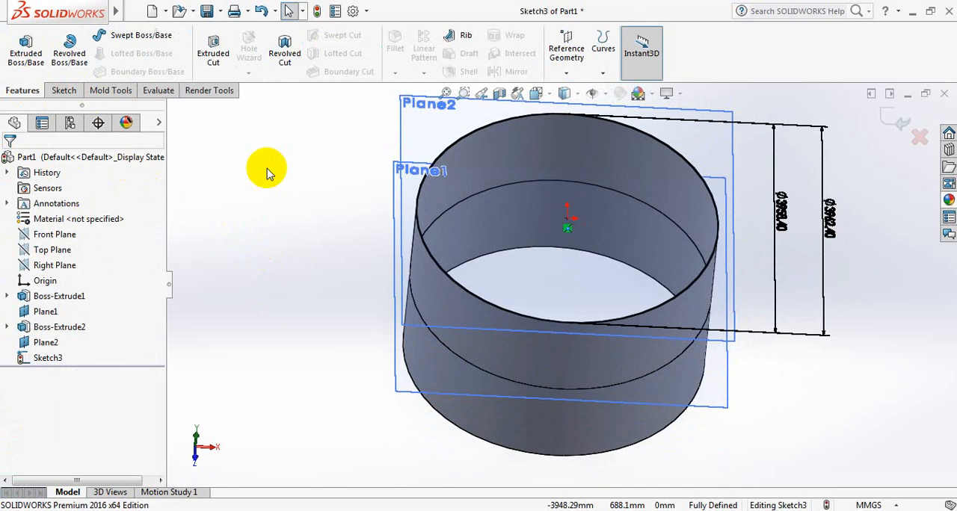
click(24, 46)
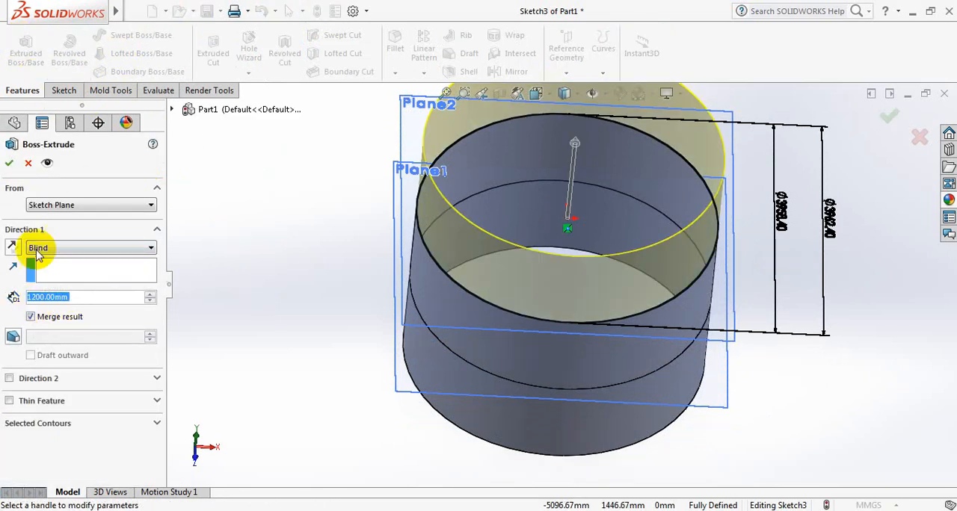
click(10, 162)
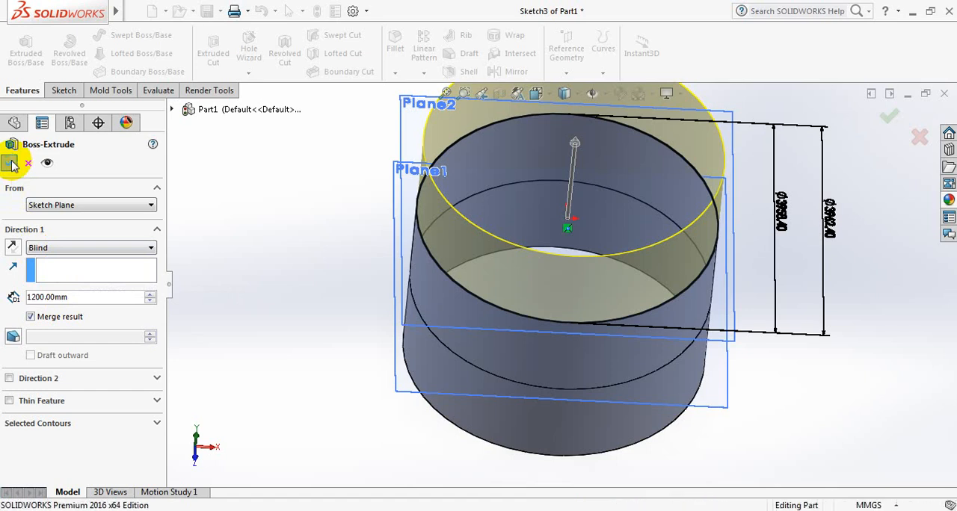
Create a reference plane offset 2400+1200 mm from the Top Plane, level with the third ring's upper edge.
middle_drag(762, 381, 658, 315)
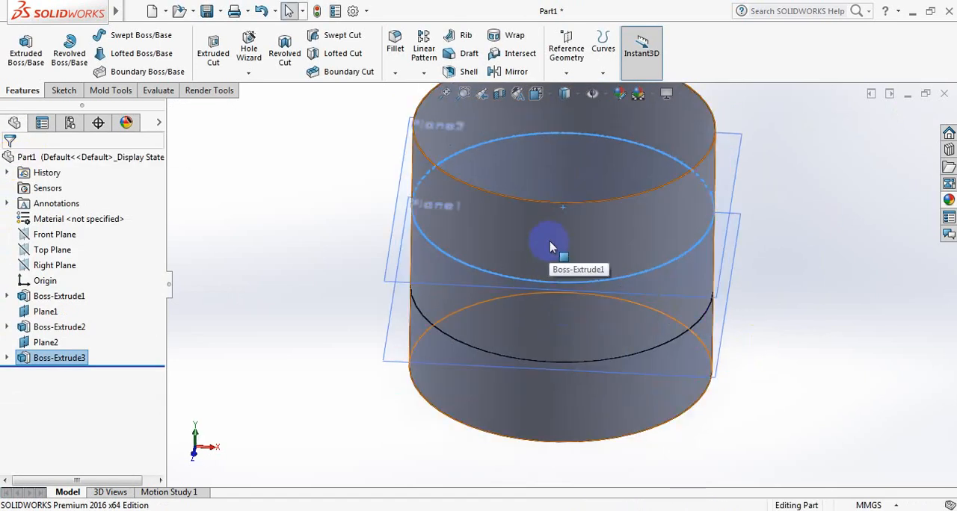
click(788, 266)
middle_drag(788, 264, 784, 274)
scroll(635, 291, up, 4)
scroll(651, 235, down, 3)
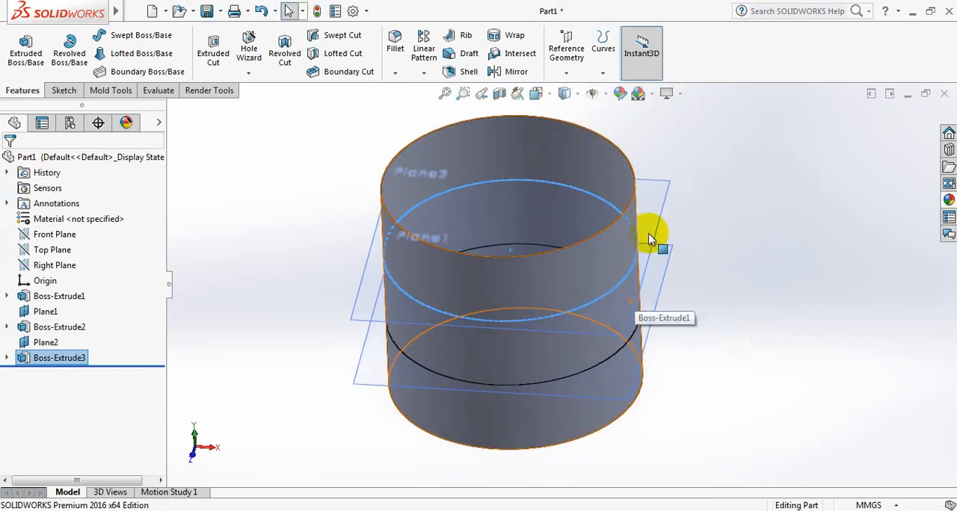
click(59, 253)
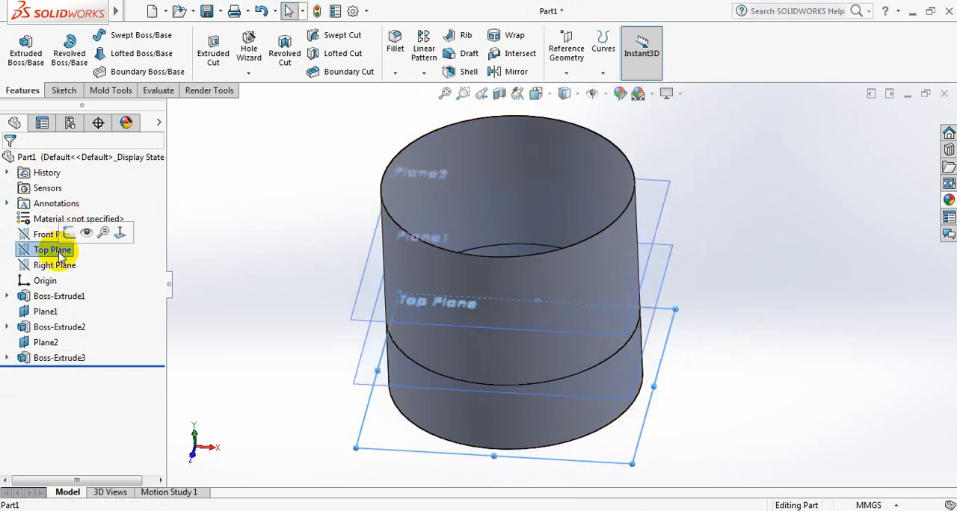
click(566, 73)
click(580, 90)
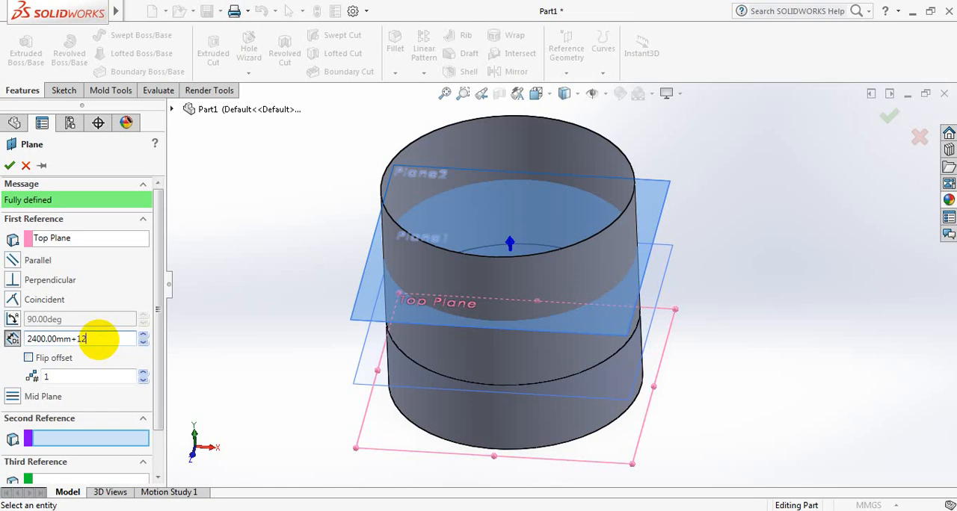
text(+1200)
key(Return)
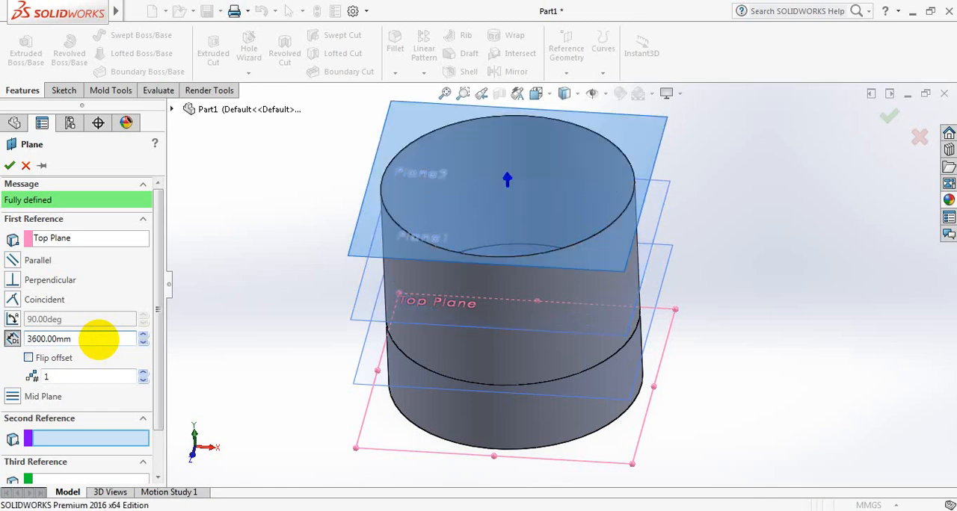
click(10, 166)
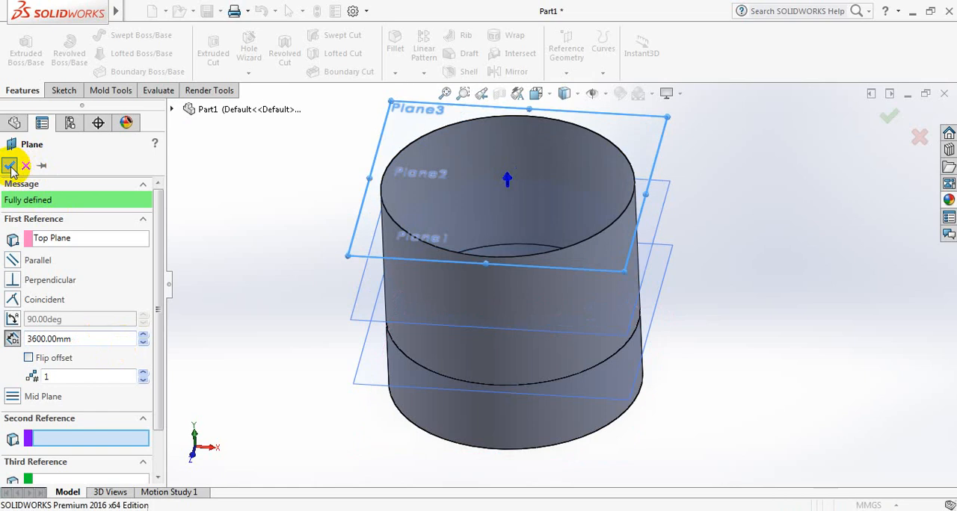
Sketch two origin-centred circles on the new plane, about 3408 mm in diameter inside the ring and about 4397 mm outside it.
key(space)
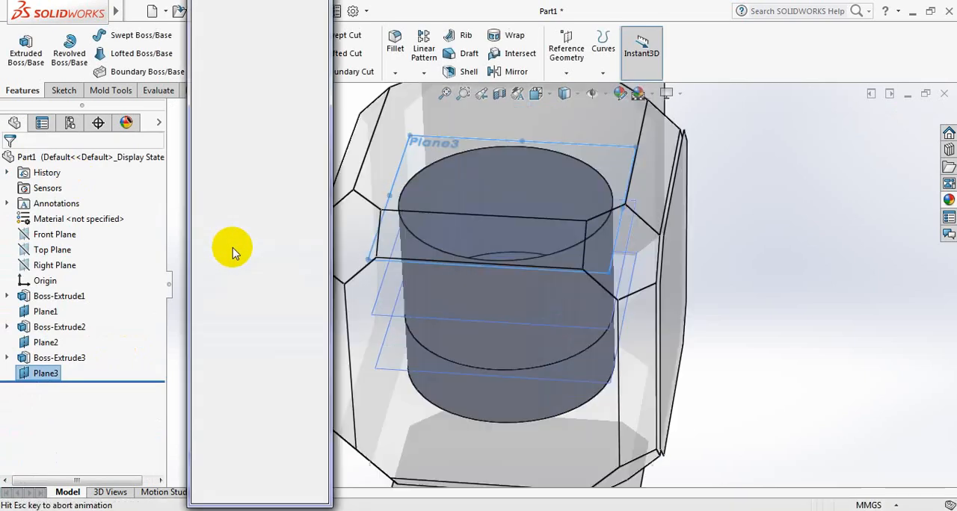
click(318, 47)
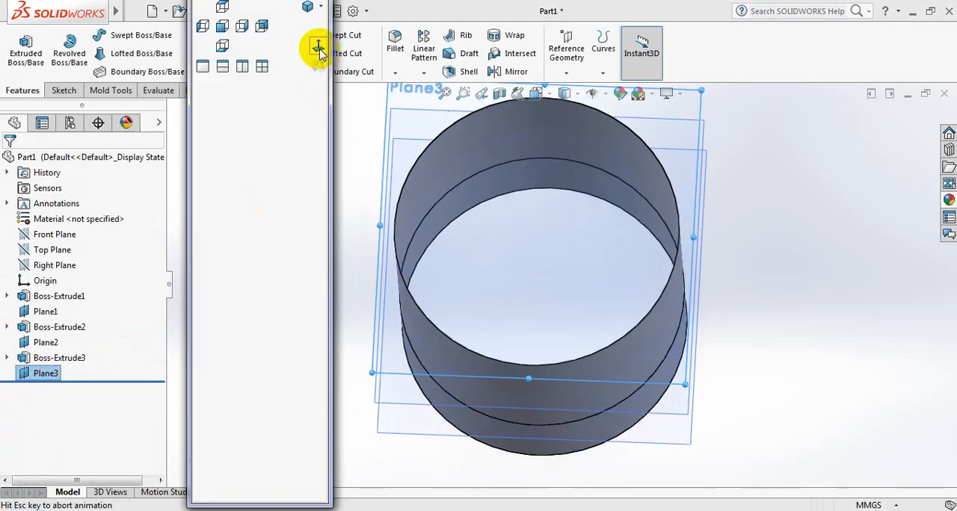
click(64, 91)
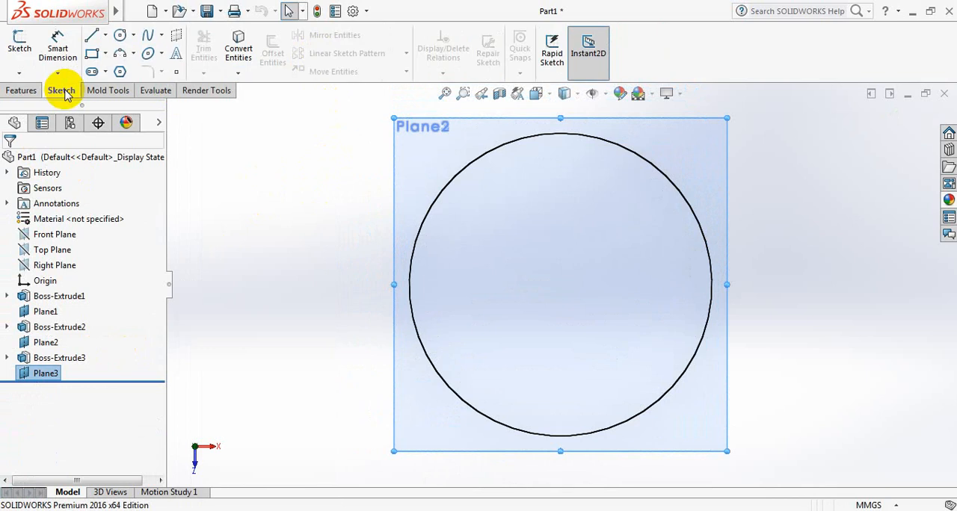
click(121, 36)
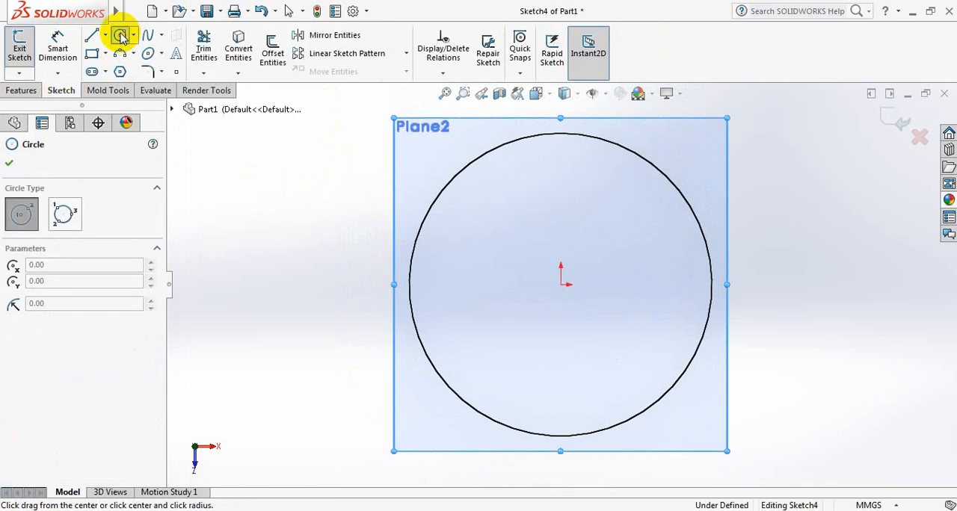
click(562, 283)
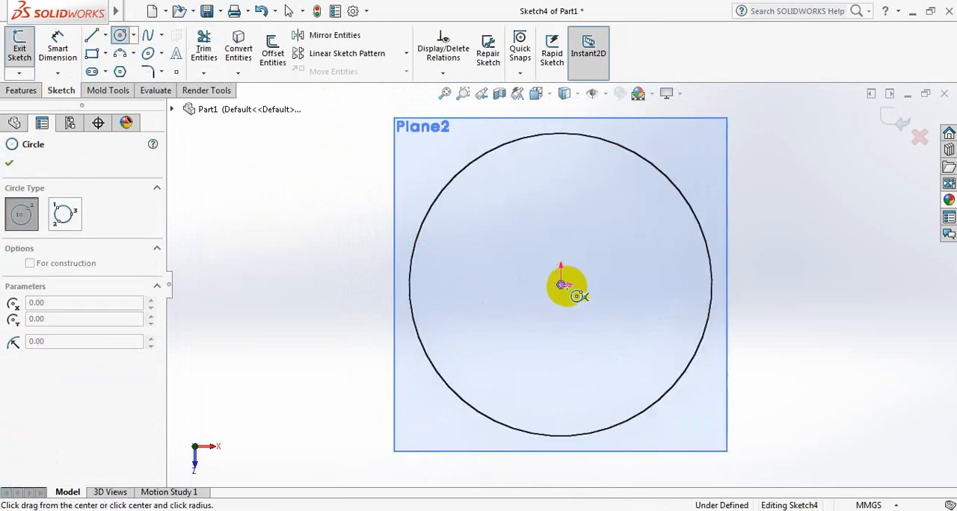
click(688, 302)
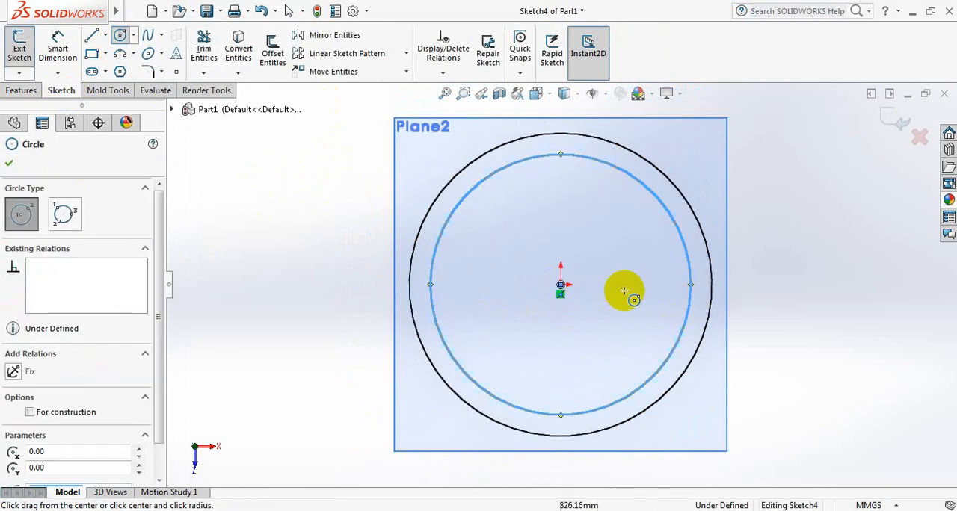
click(561, 284)
click(729, 296)
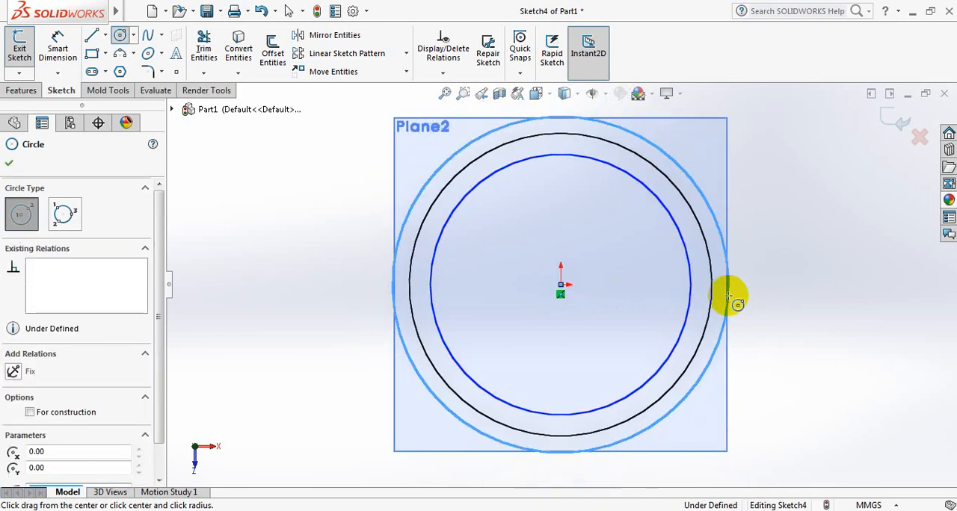
click(10, 163)
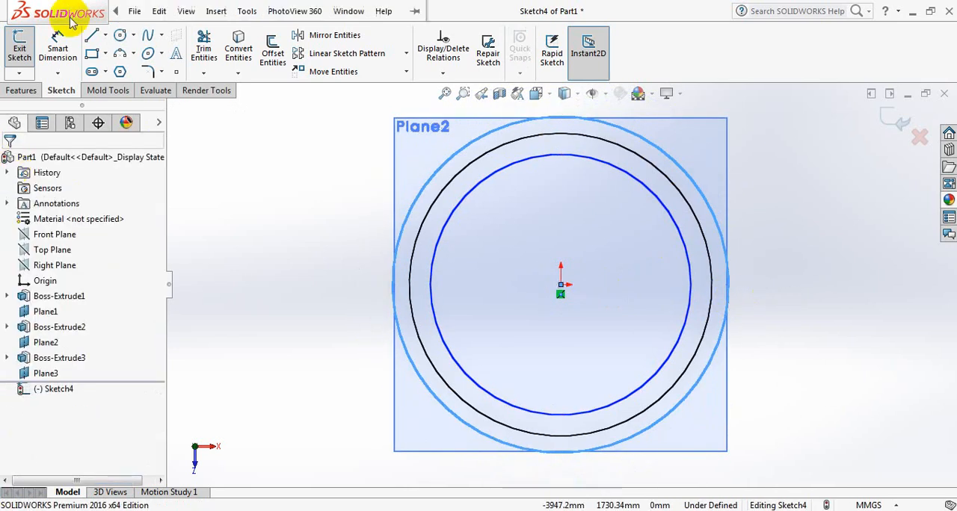
Dimension the outer circle of the fourth ring sketch and set its diameter to 3962.4 mm.
click(57, 48)
click(823, 269)
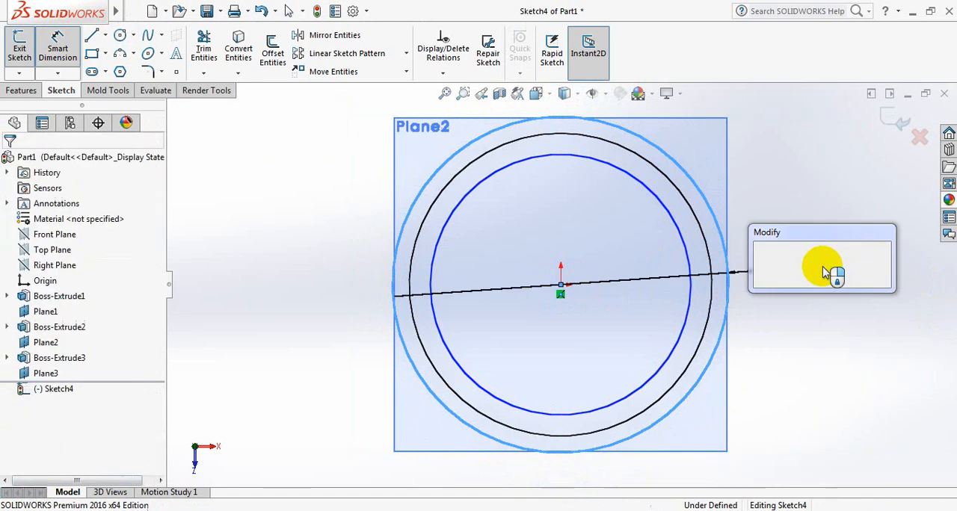
text(39)
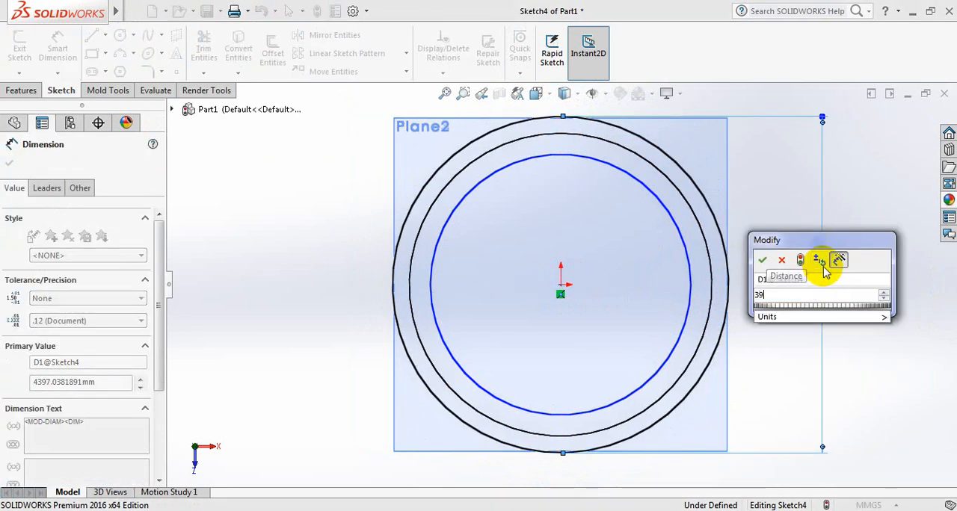
text(62.4)
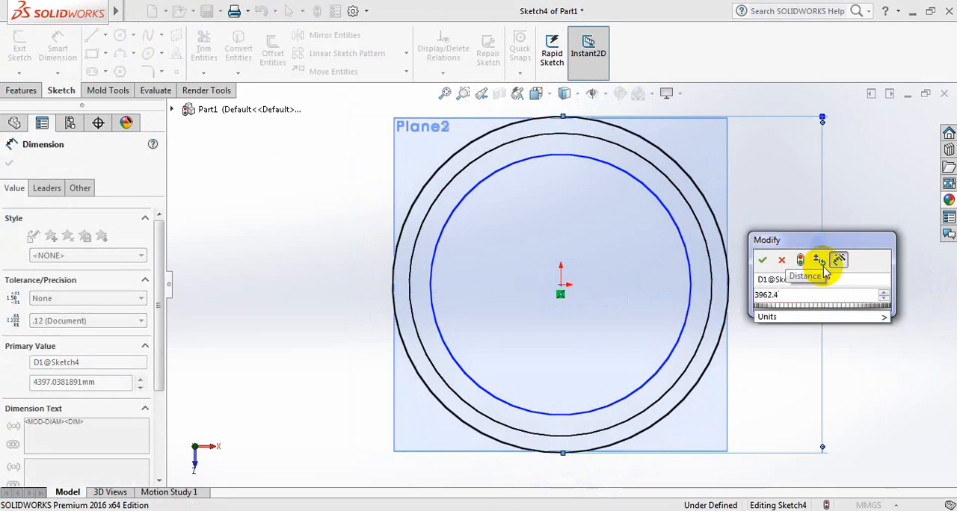
key(Return)
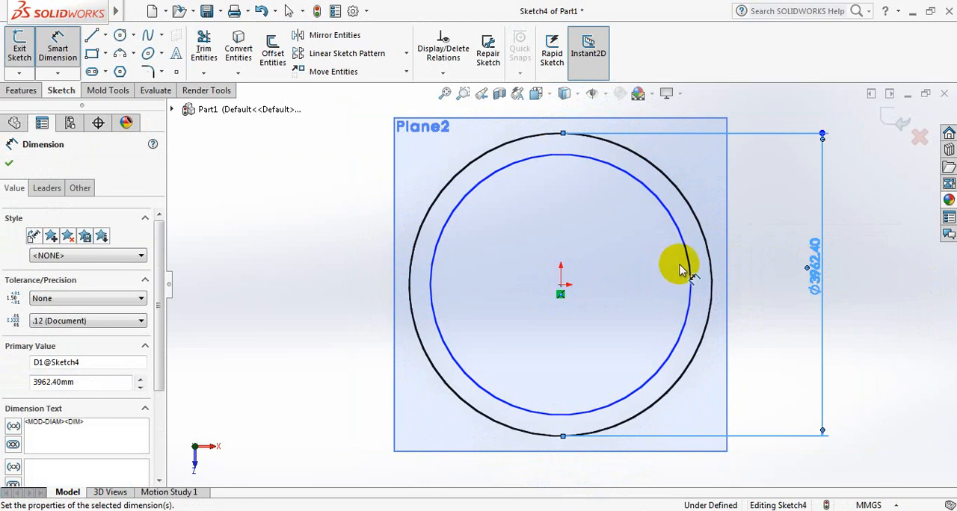
Dimension the inner circle of the fourth ring sketch and set its diameter to 3962.4-3 mm.
click(688, 269)
click(763, 267)
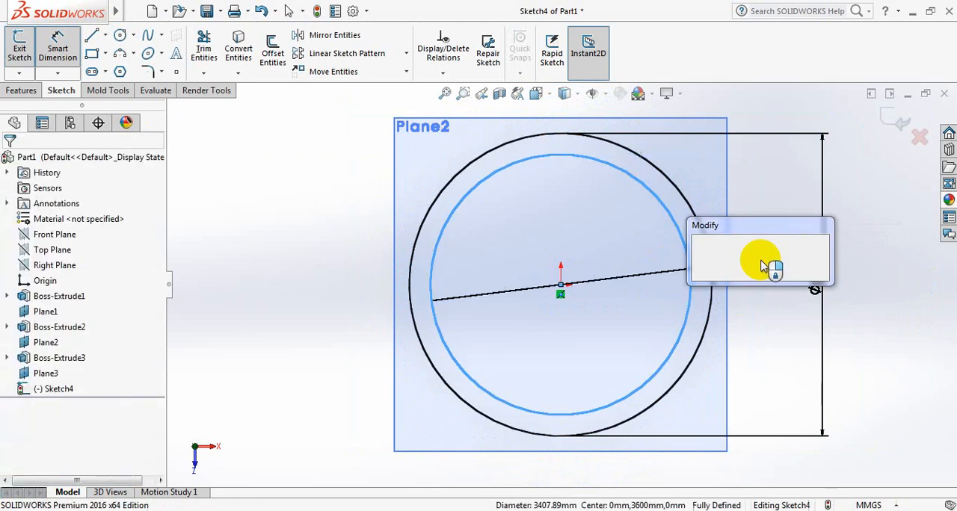
text(39)
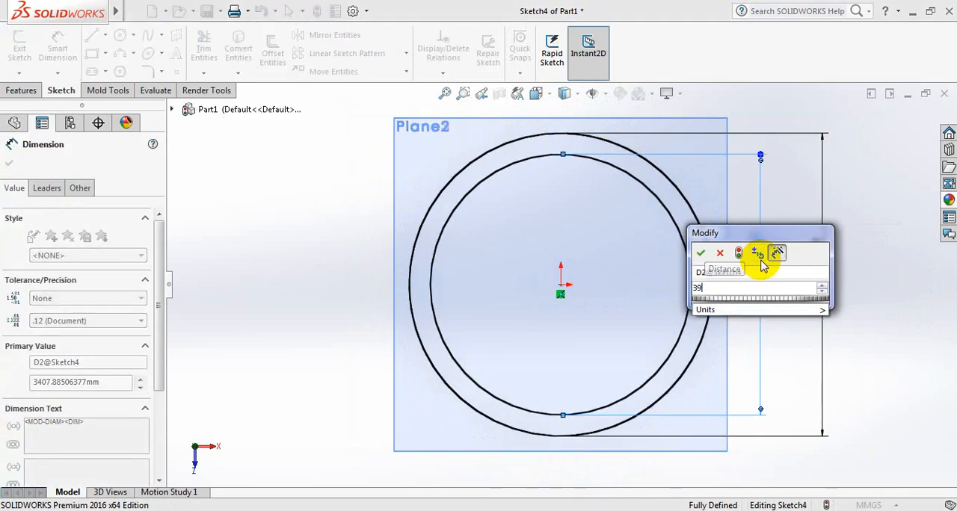
text(62.4)
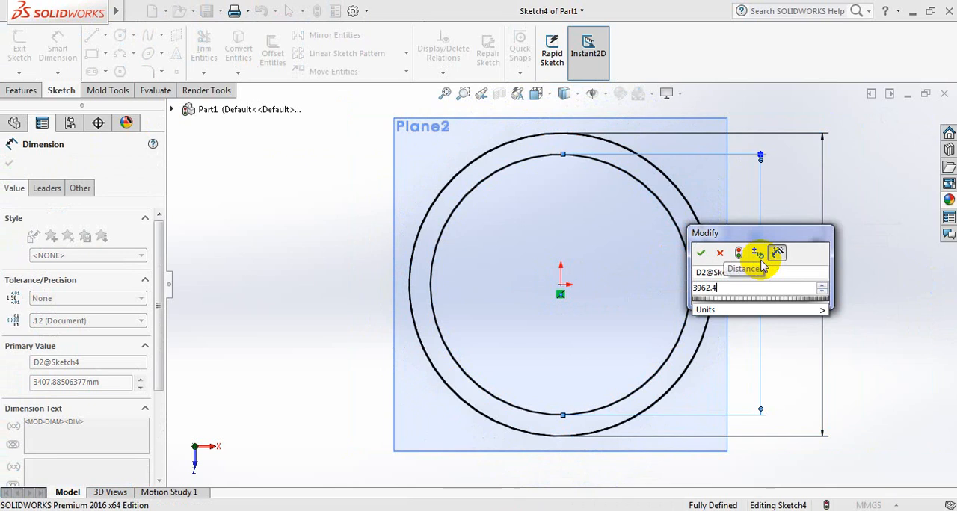
text(-3)
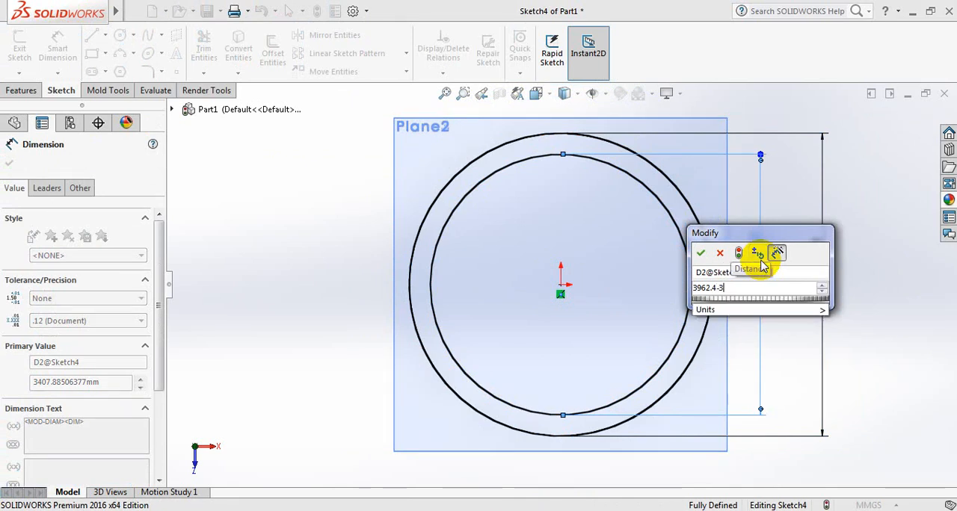
key(Return)
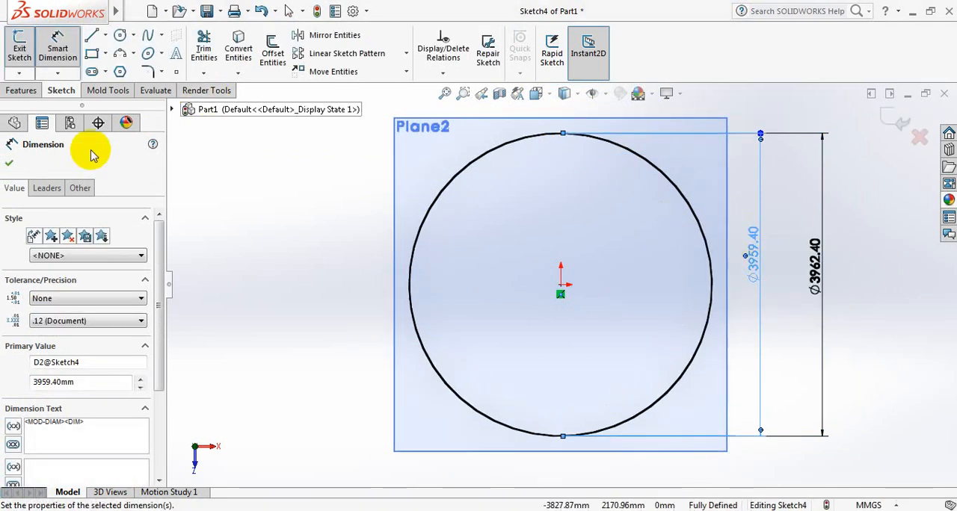
click(9, 163)
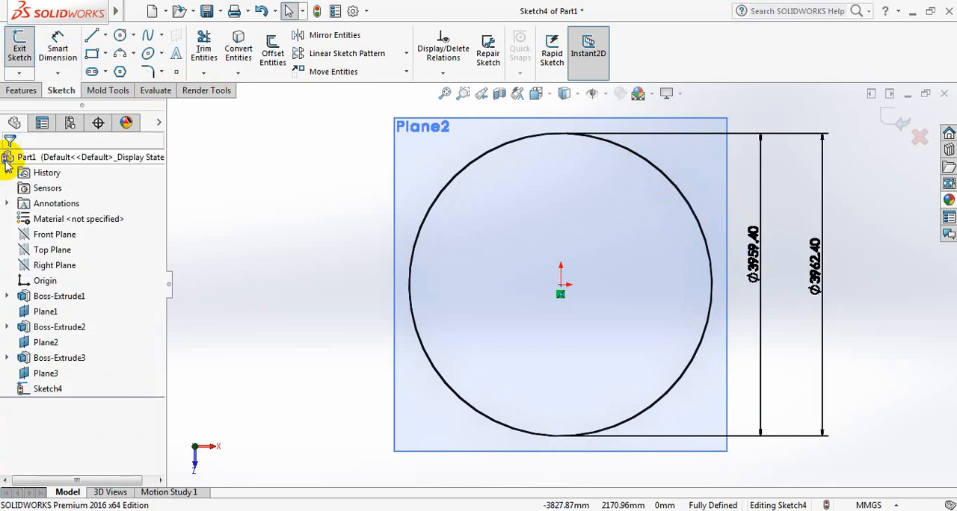
Extrude the fourth ring profile upward as a blind boss 1200 mm deep, merged with the rings below.
click(22, 91)
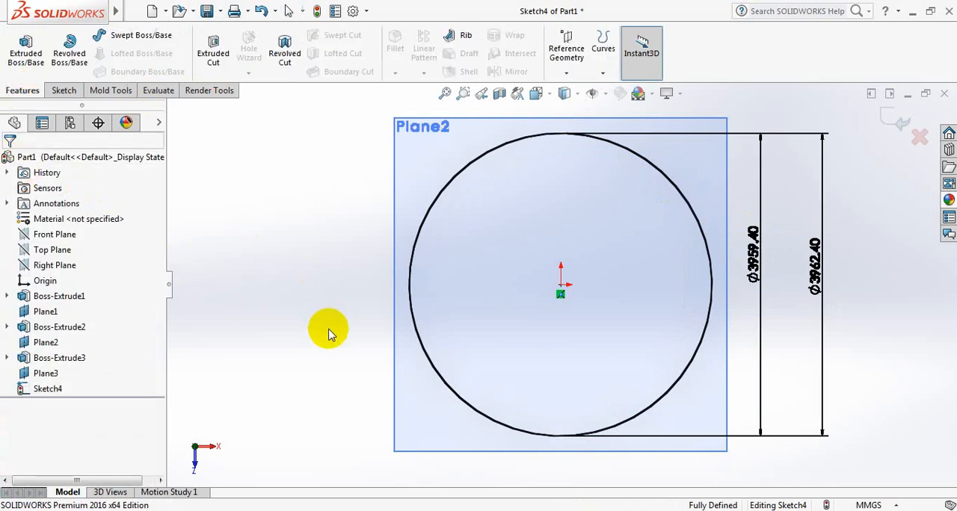
middle_drag(327, 331, 341, 208)
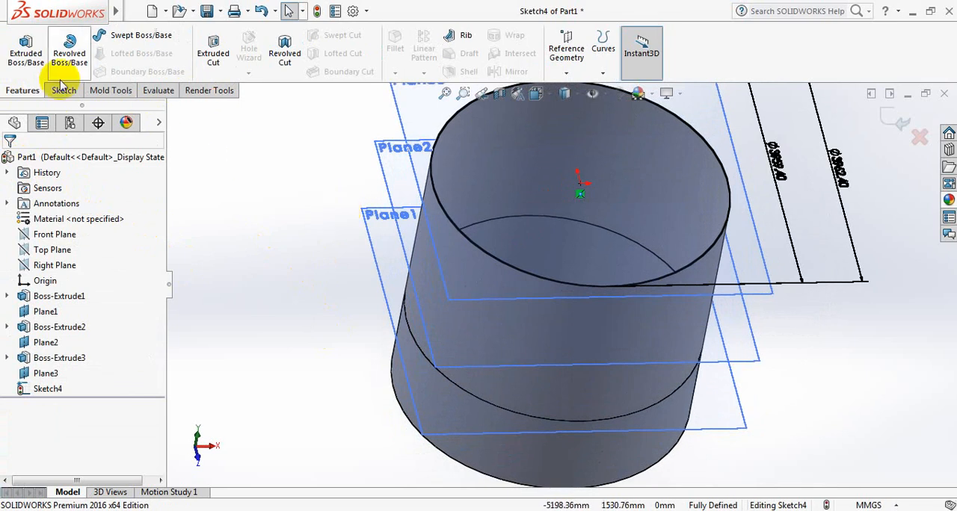
click(19, 52)
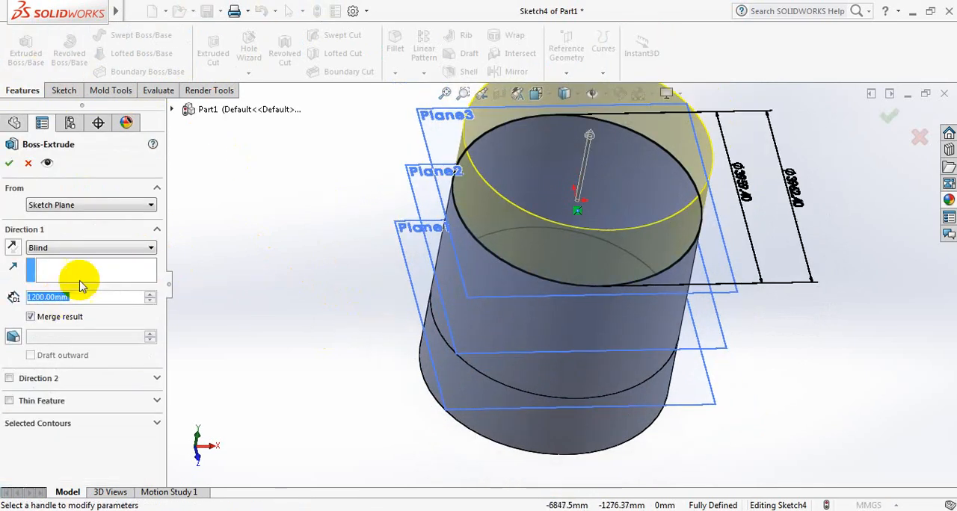
click(9, 164)
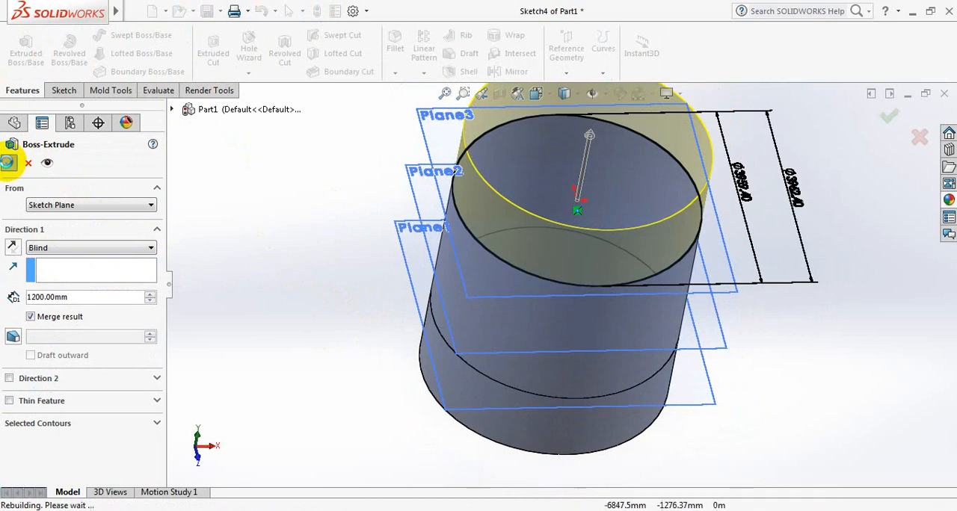
Create a reference plane offset 3600+1200 mm from the Top Plane, level with the fourth ring's upper edge.
scroll(429, 237, up, 2)
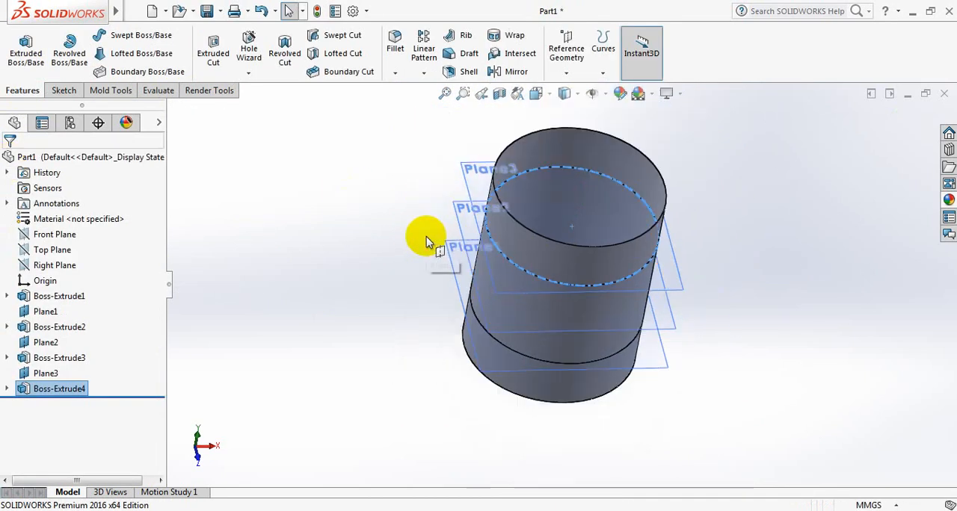
scroll(754, 146, down, 1)
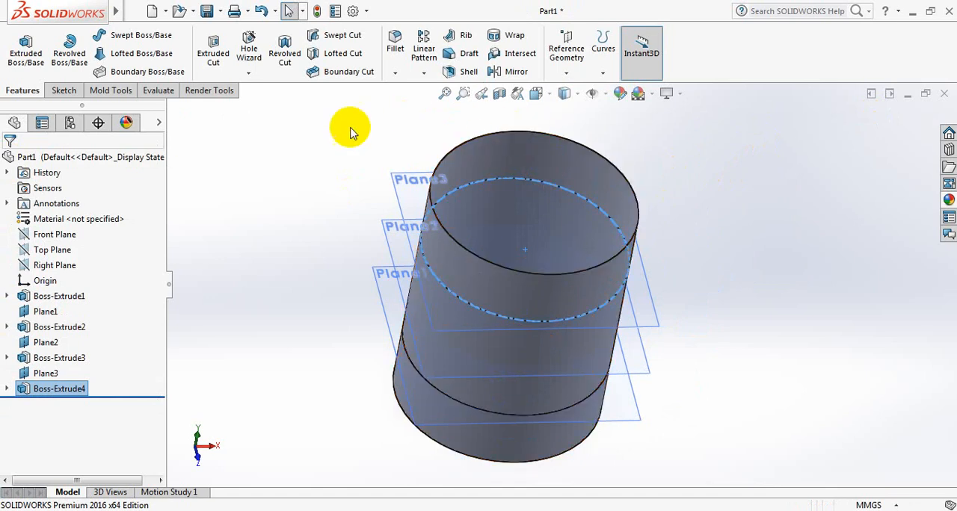
click(49, 252)
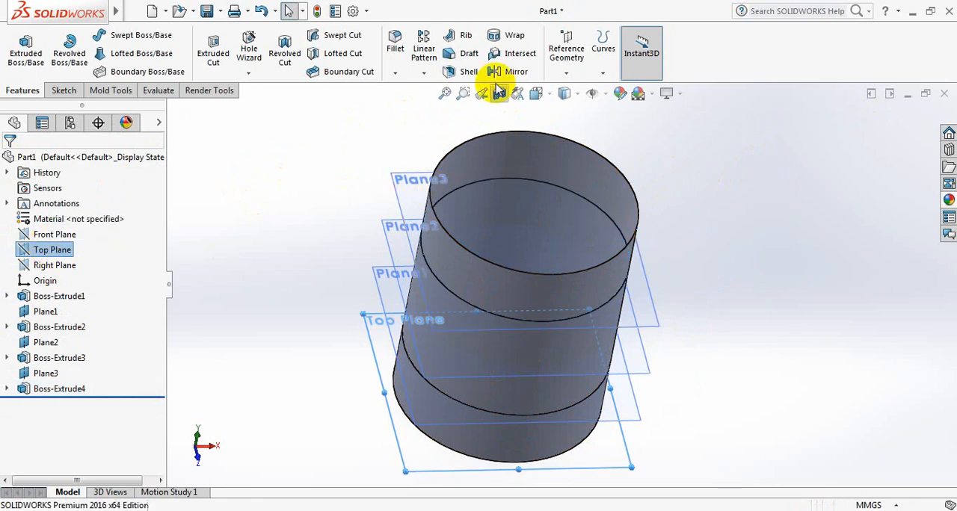
click(566, 71)
click(580, 90)
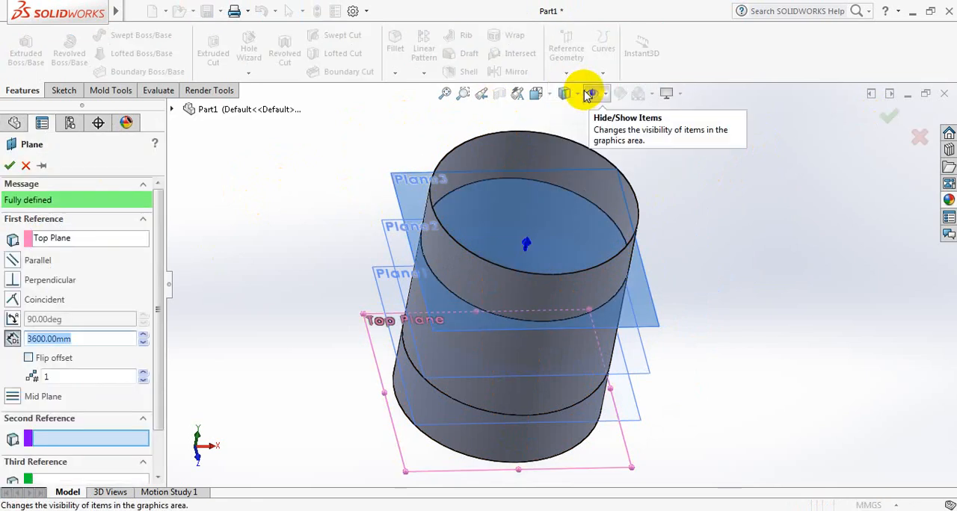
click(111, 342)
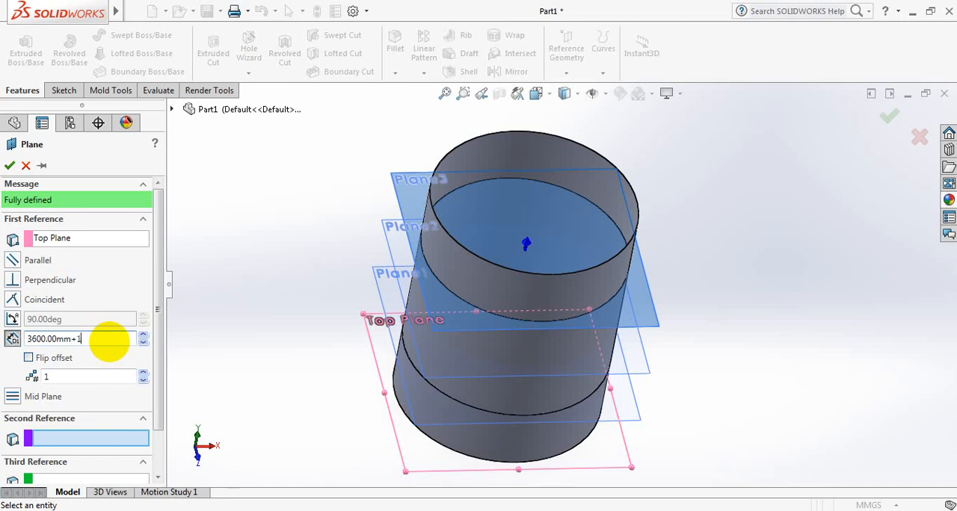
key(Return)
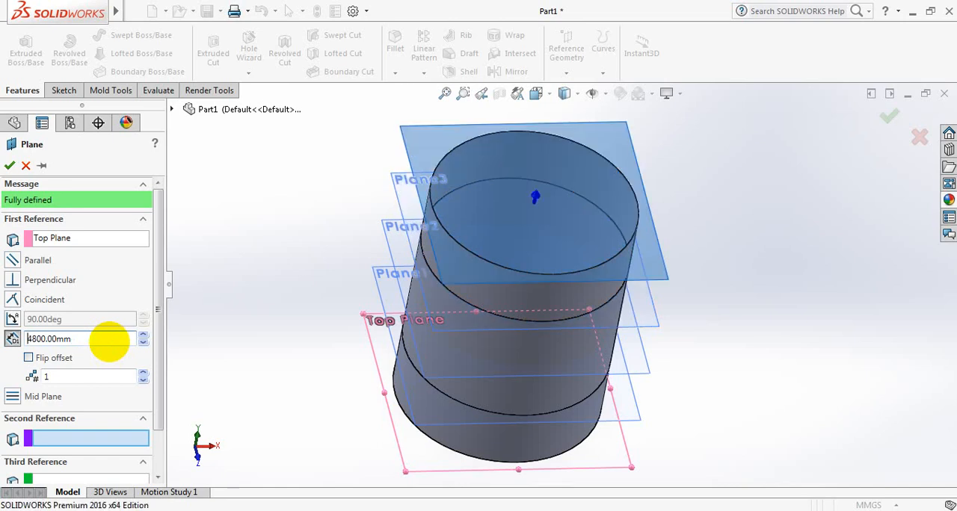
click(10, 166)
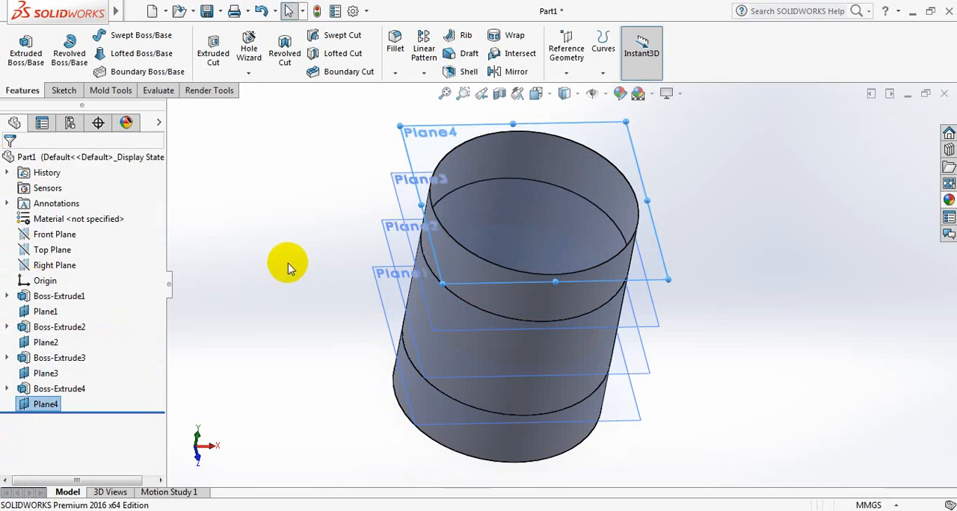
Sketch one origin-centred circle about 3671 mm in diameter on the new plane, viewed normal to it.
key(space)
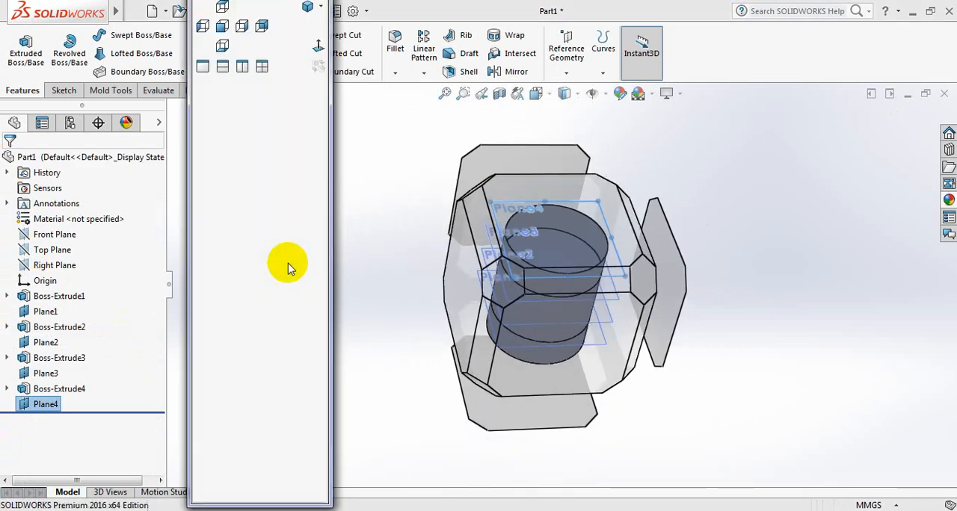
click(318, 47)
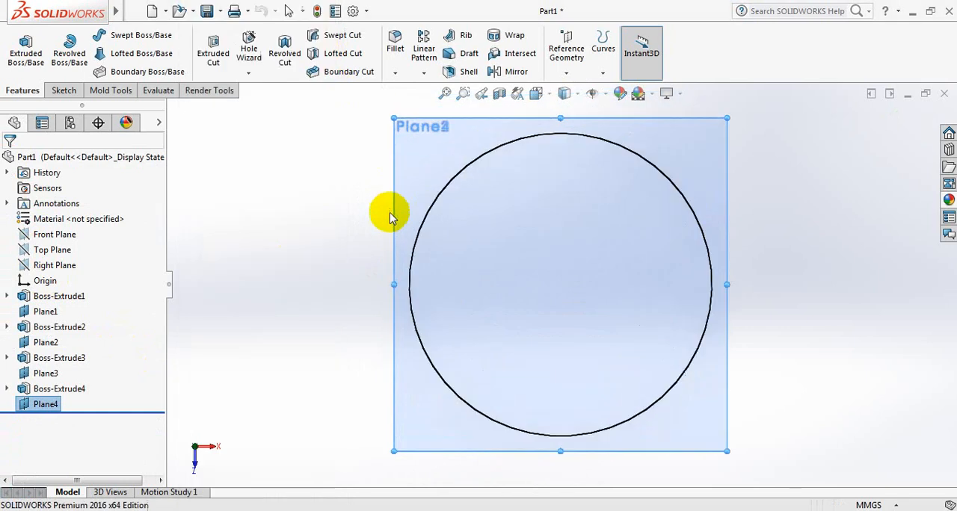
click(63, 91)
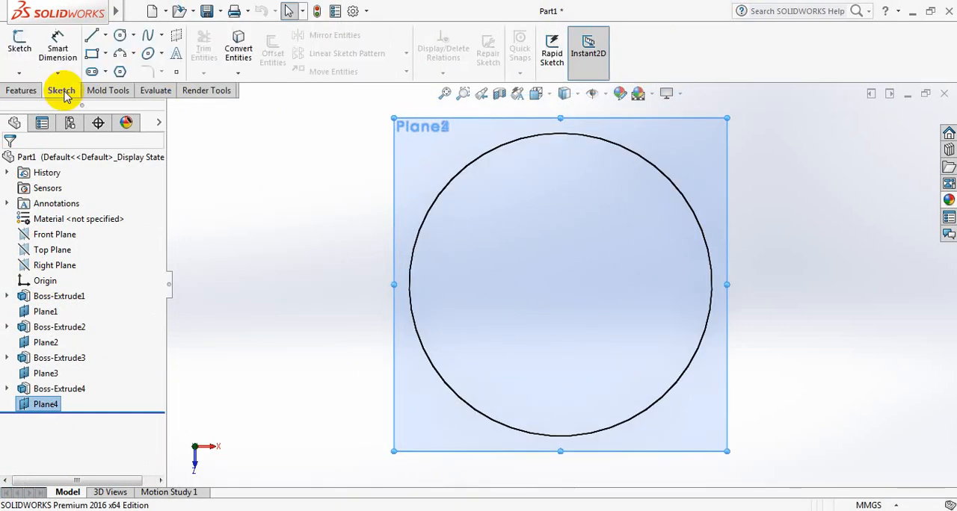
click(120, 36)
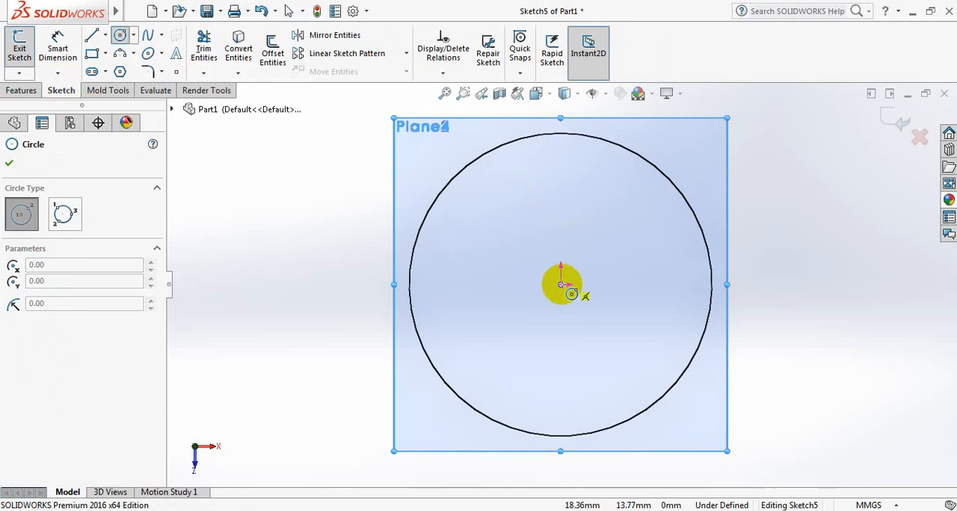
click(574, 284)
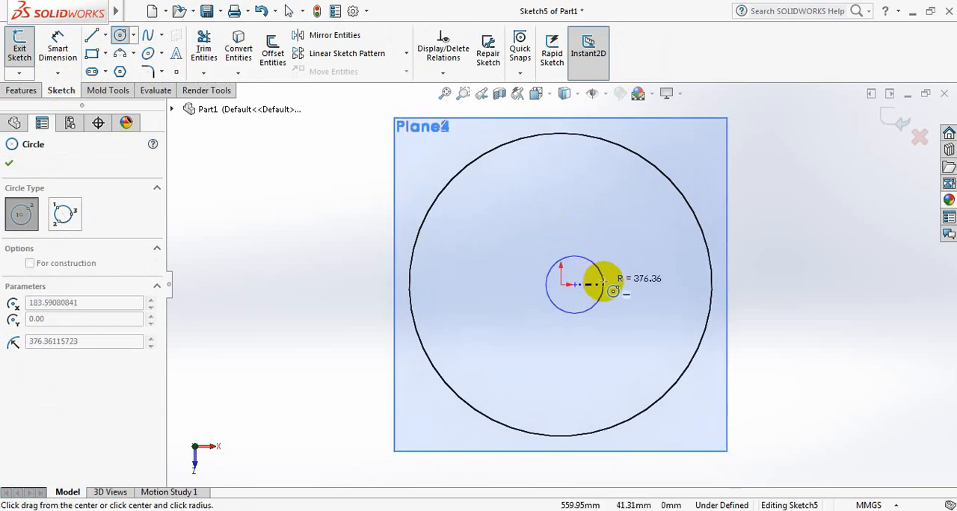
key(Escape)
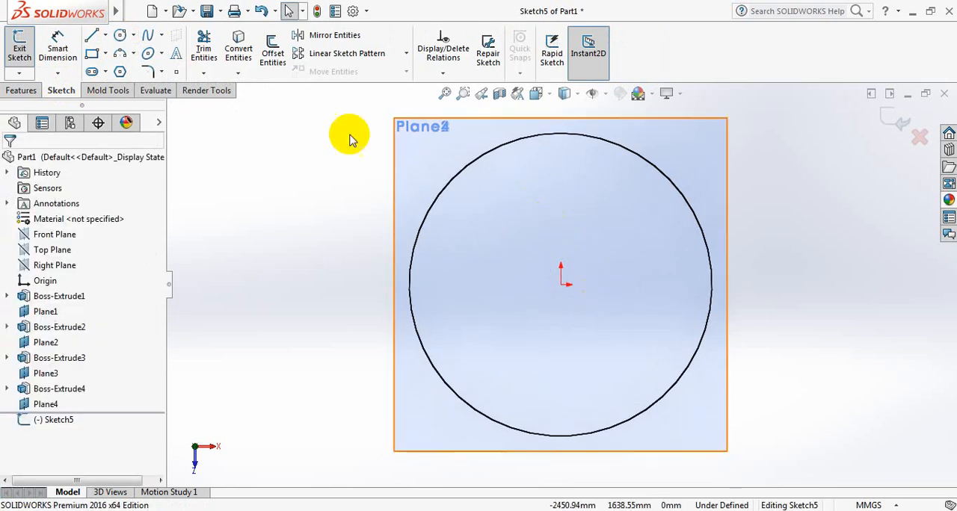
click(121, 34)
click(562, 282)
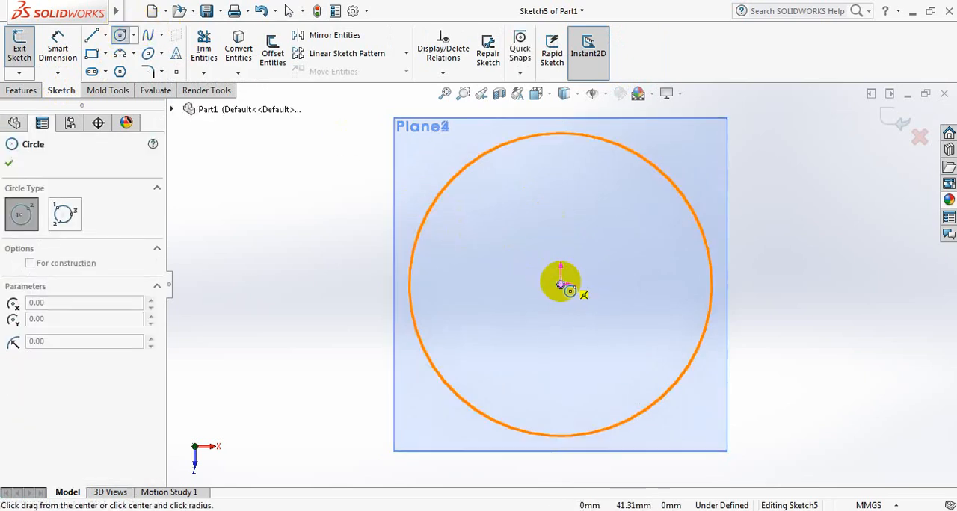
click(676, 203)
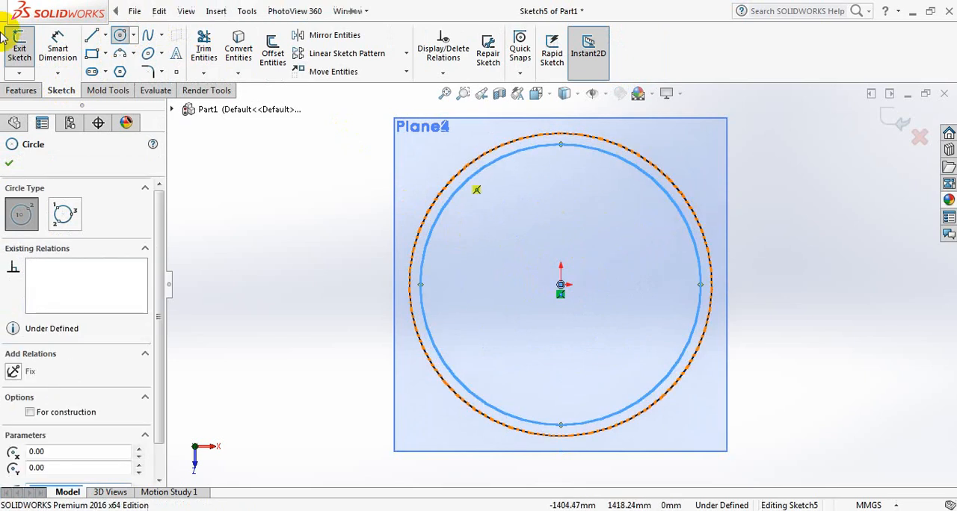
click(9, 164)
Dimension the circle at the shell's upper edge and set its diameter to 3962.4 mm.
click(57, 47)
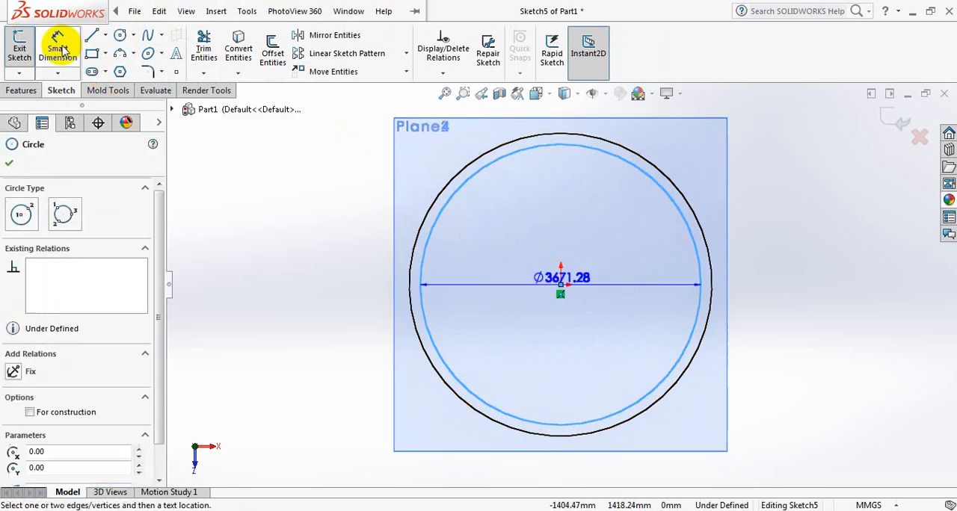
click(788, 262)
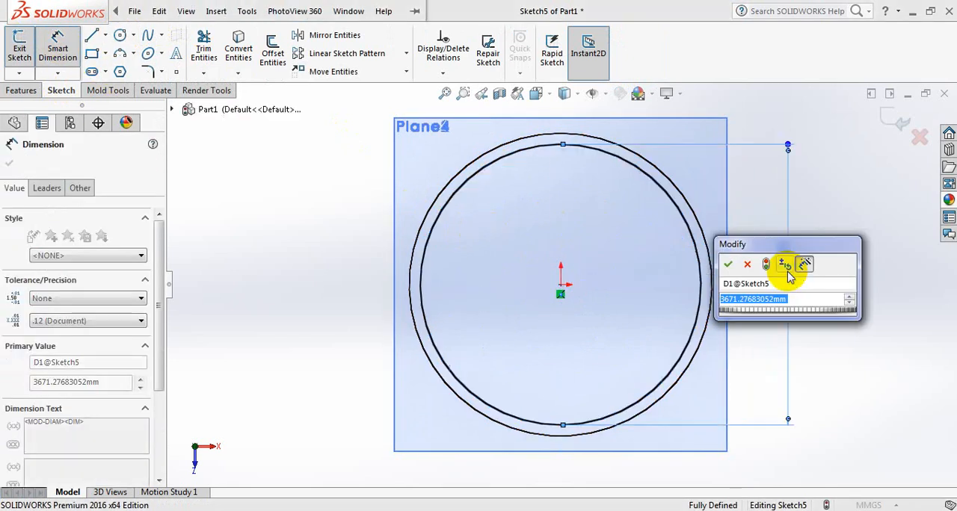
text(39)
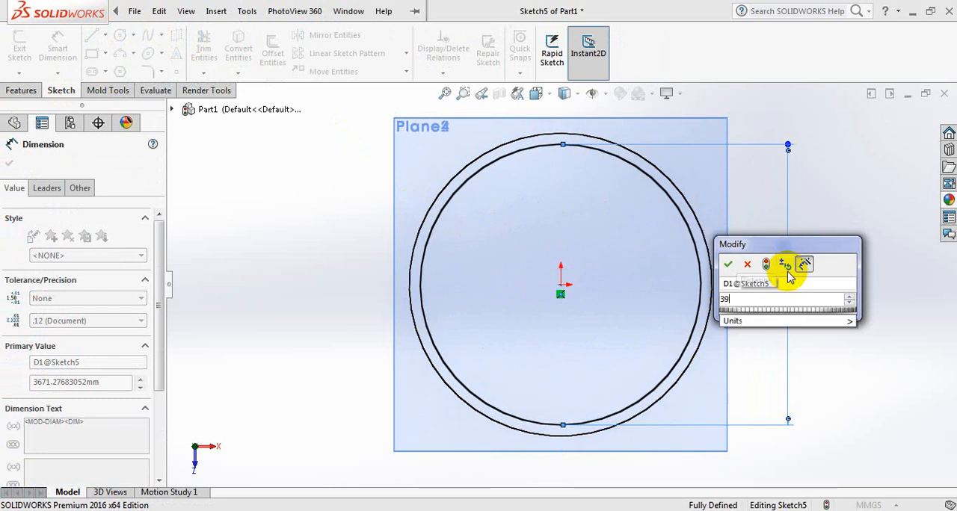
text(62.4)
key(Return)
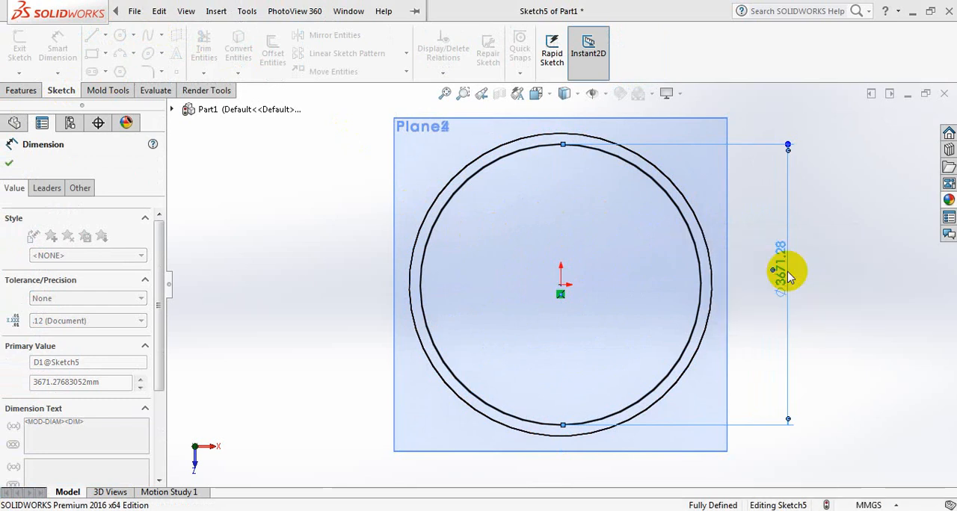
middle_drag(833, 324, 840, 249)
scroll(822, 262, up, 3)
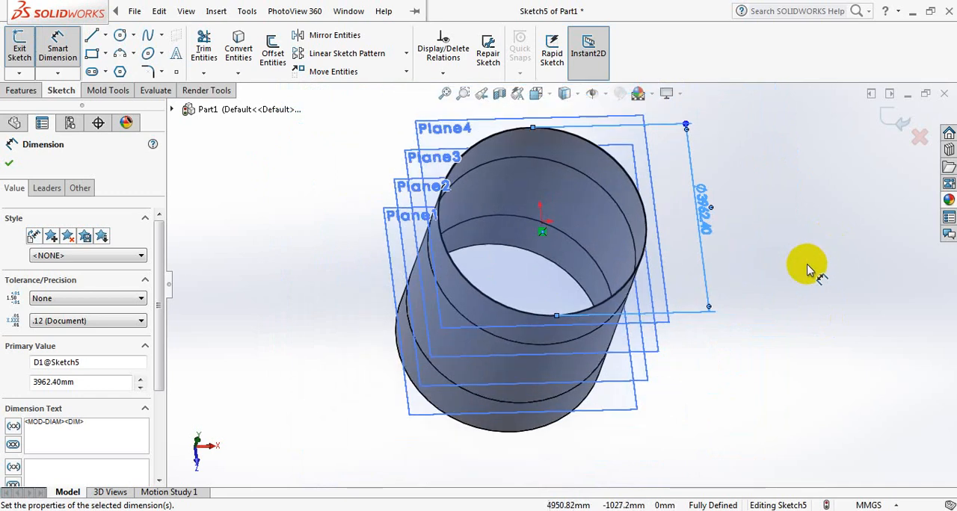
click(296, 12)
click(11, 166)
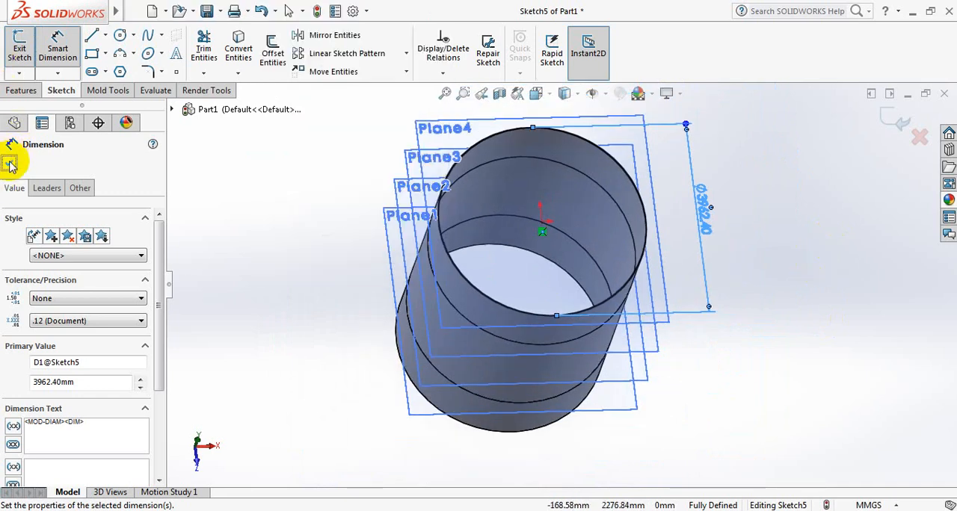
click(9, 164)
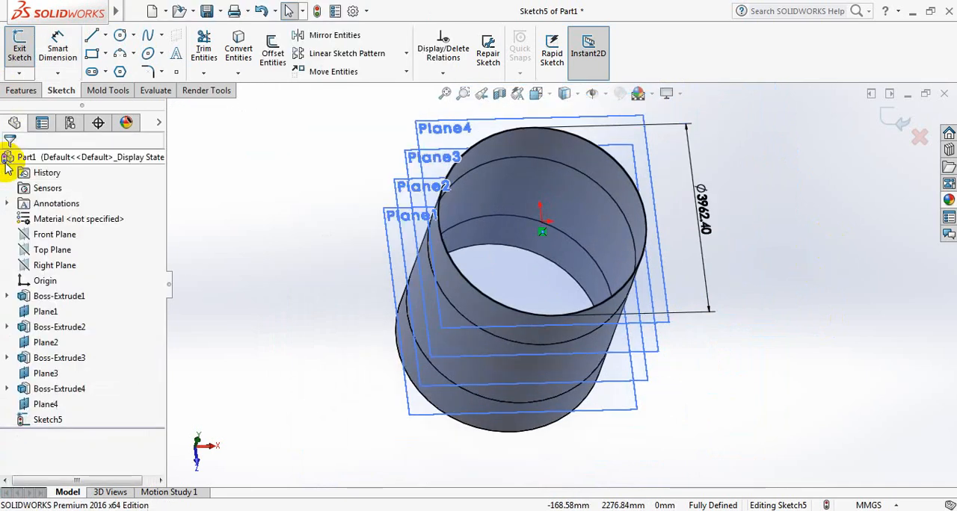
Extrude the 3962.4 mm circle at the shell's upper edge as a 3 mm deep blind boss, merged with the shell.
click(21, 89)
click(33, 43)
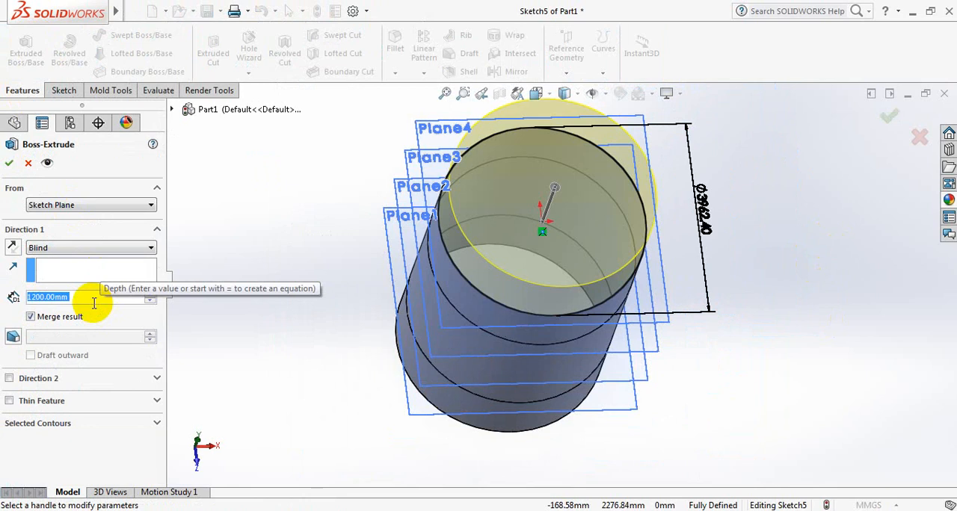
text(3)
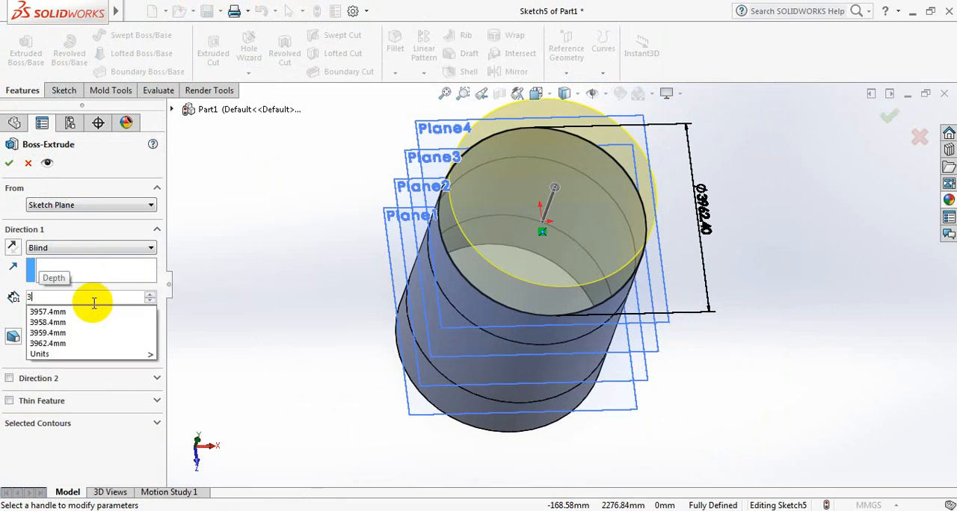
key(Return)
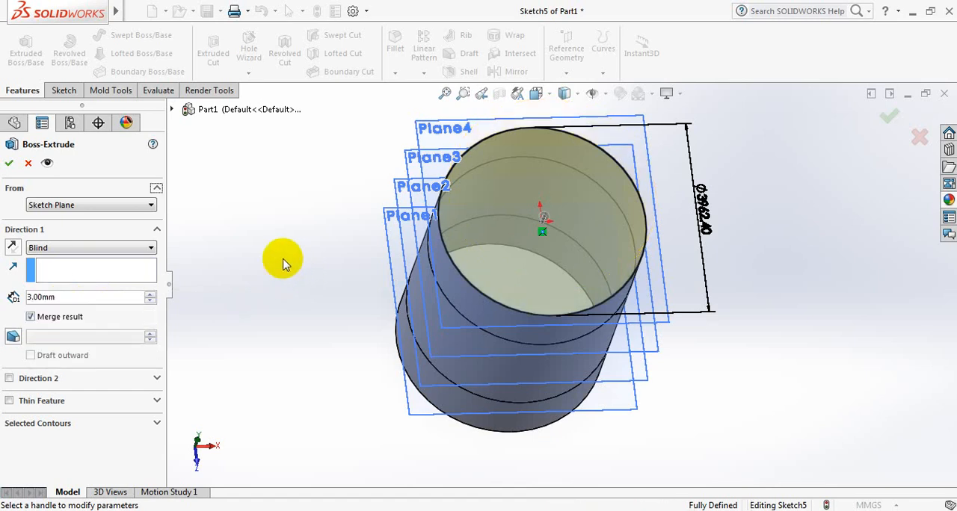
click(9, 164)
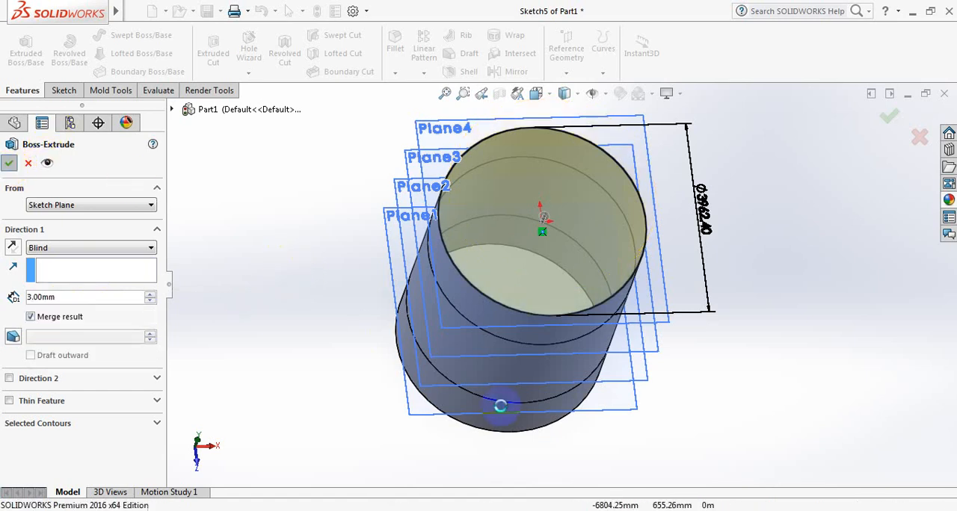
Start a sketch on the Front Plane, viewed normal to it, and draw a horizontal line about 3959 mm long across the shell's lower edge.
middle_drag(737, 412, 635, 321)
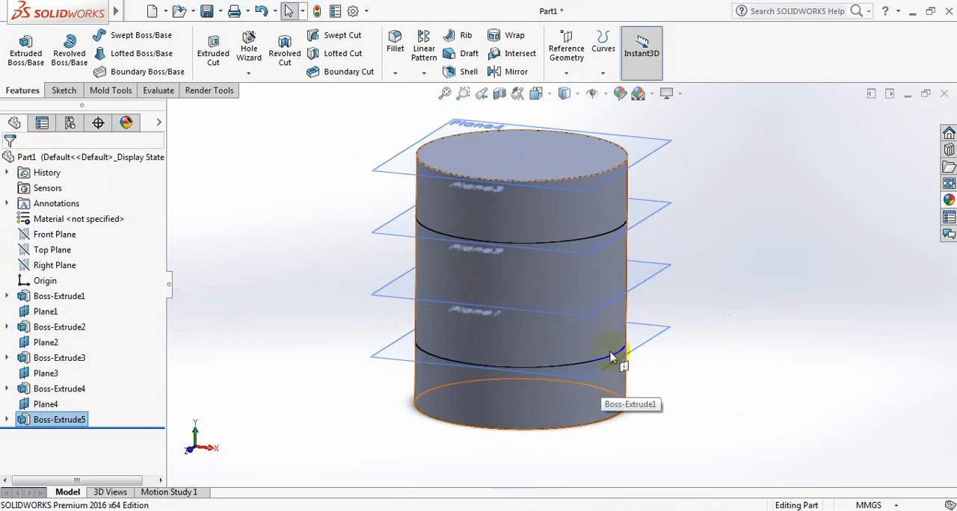
click(66, 236)
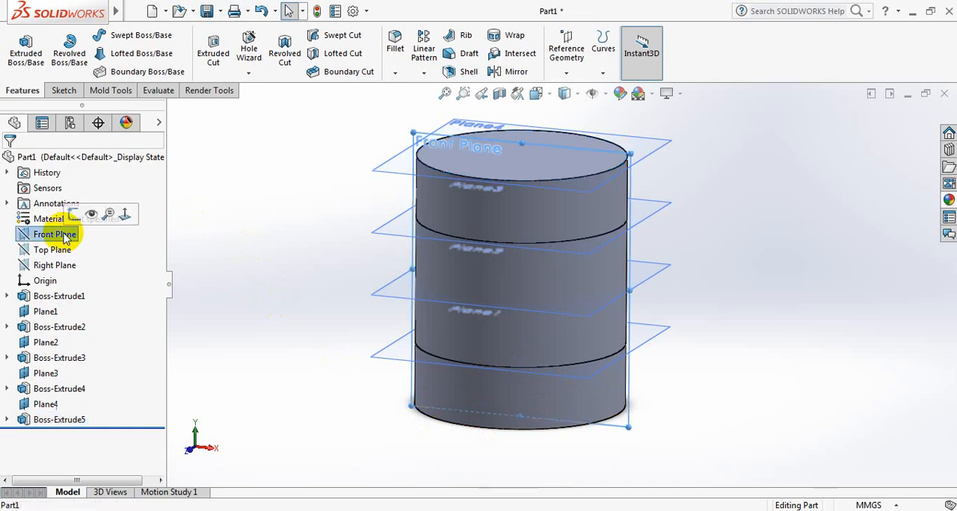
click(71, 215)
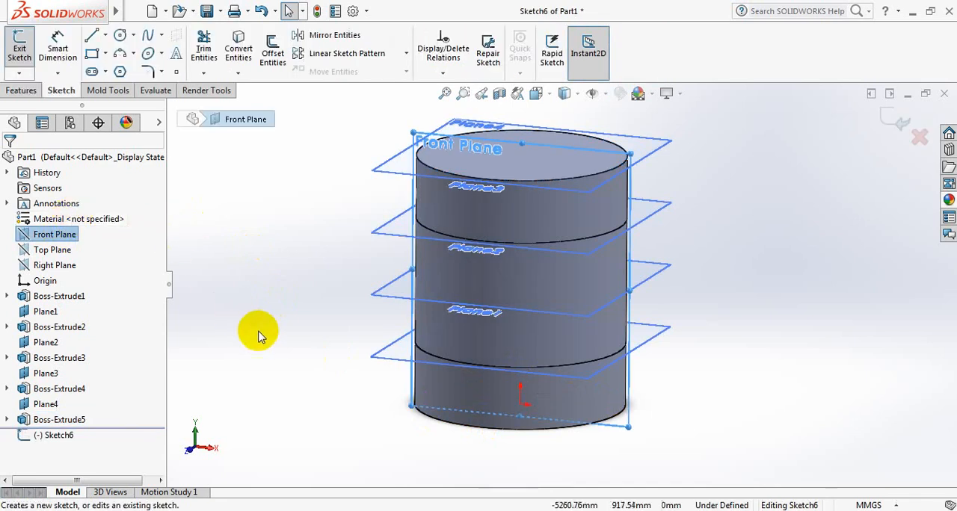
key(space)
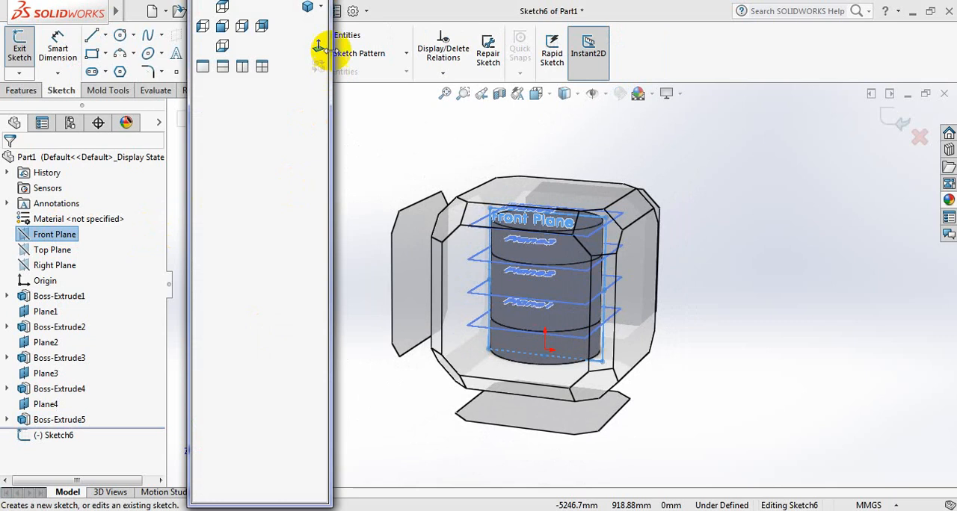
click(319, 49)
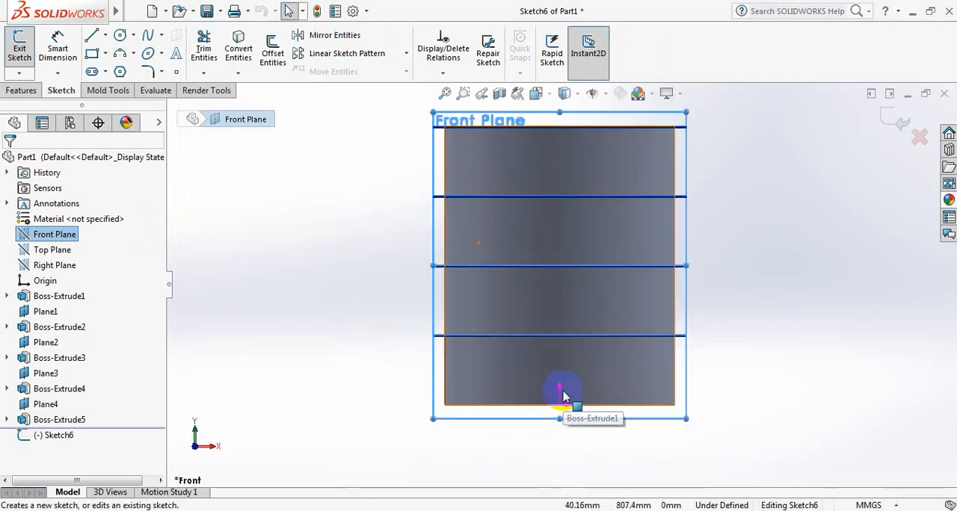
scroll(561, 409, up, 2)
scroll(561, 409, down, 2)
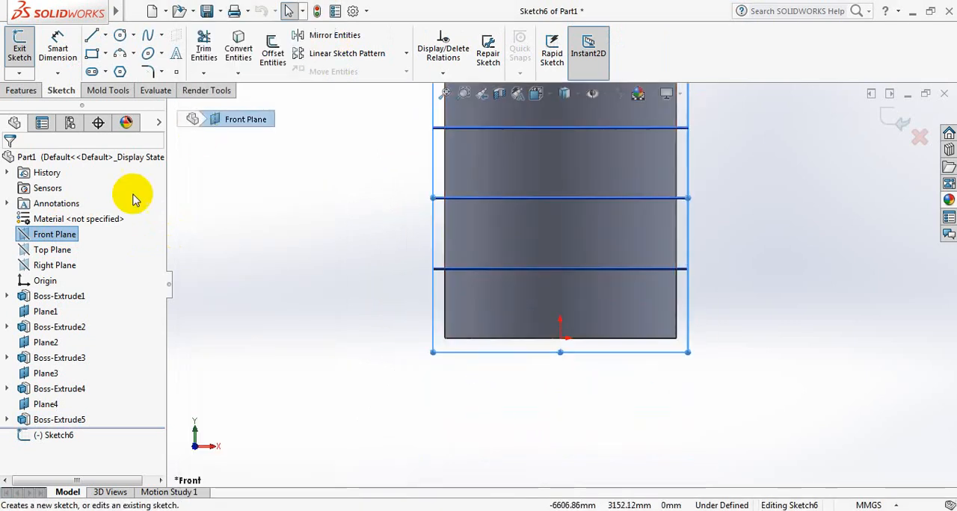
click(91, 37)
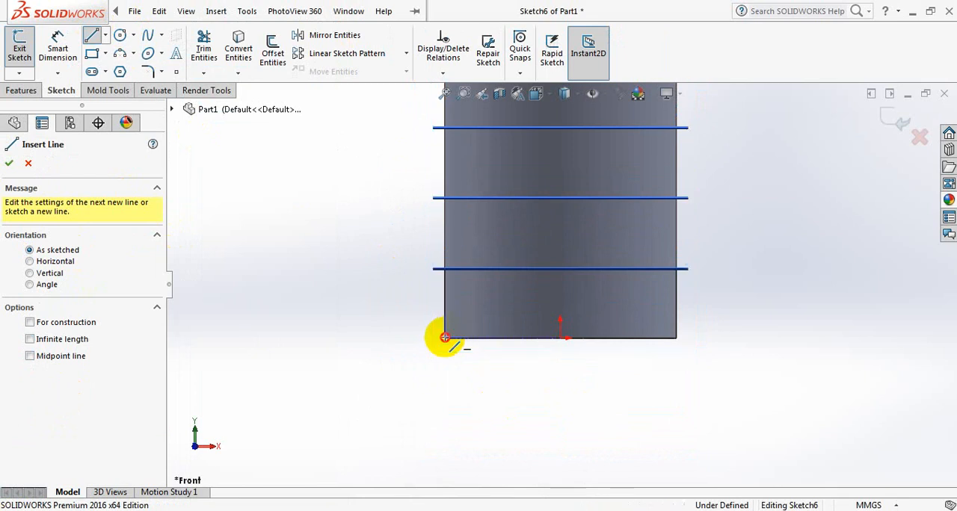
click(445, 338)
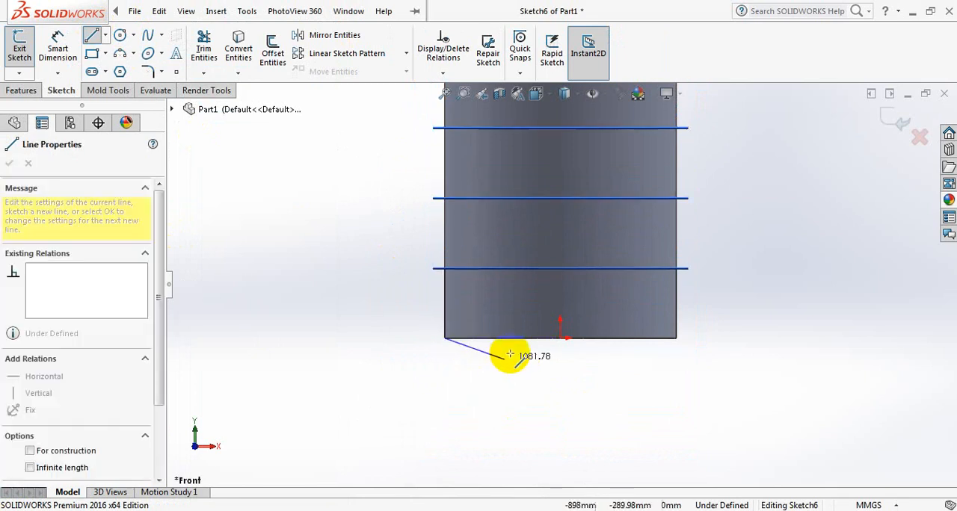
click(676, 338)
key(Escape)
key(Escape)
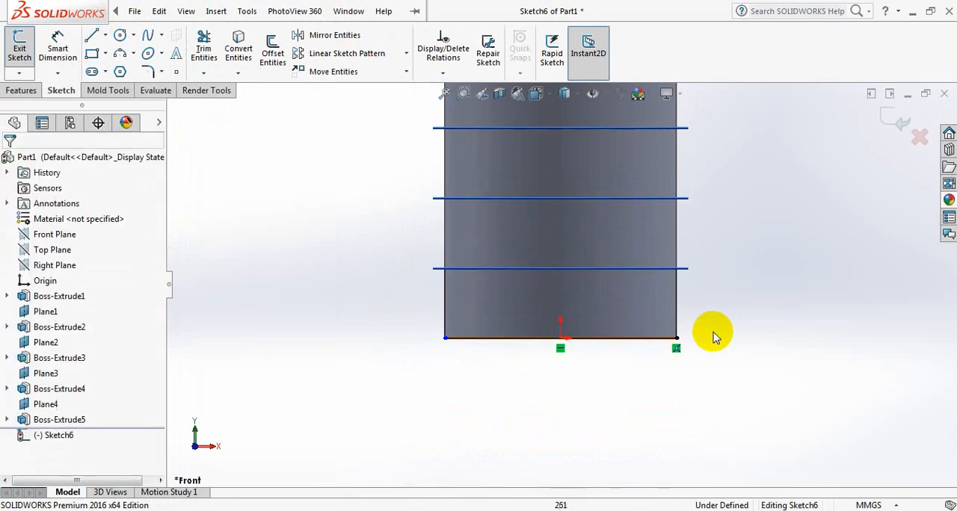
Sketch two sloping lines, each about 2490 mm long, from the horizontal line's ends to a common apex below the shell's centre.
click(92, 36)
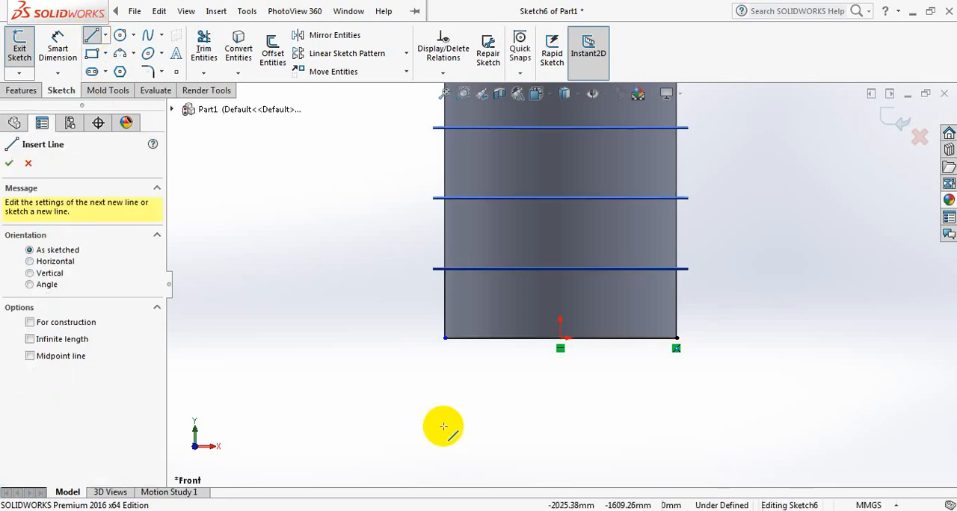
click(444, 338)
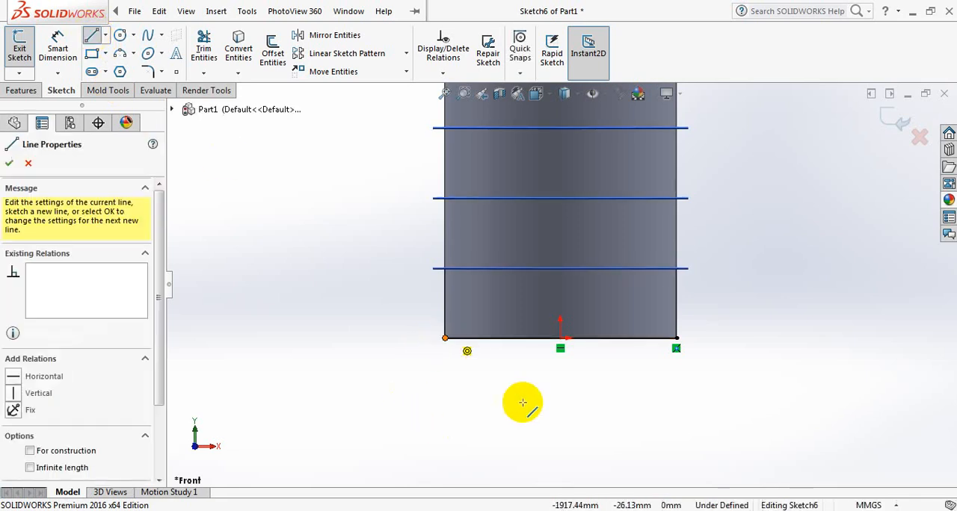
click(559, 426)
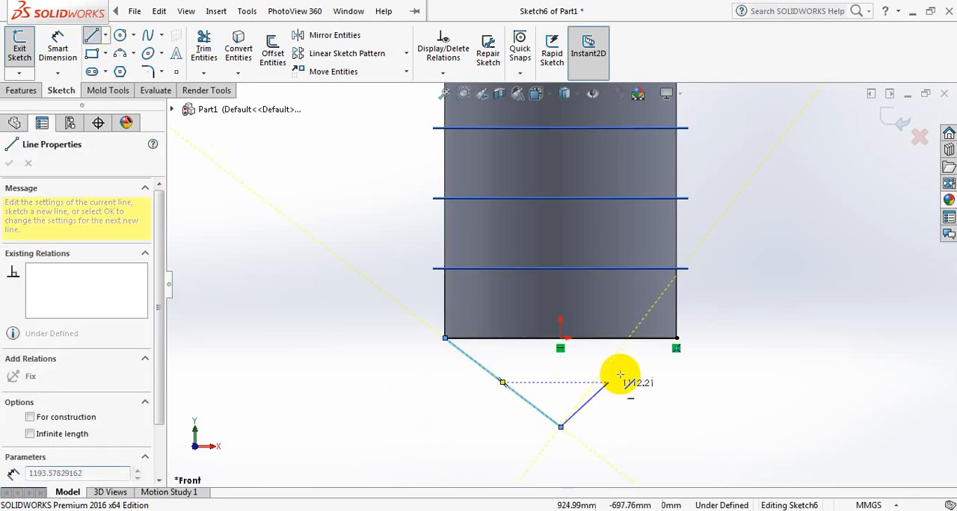
click(675, 338)
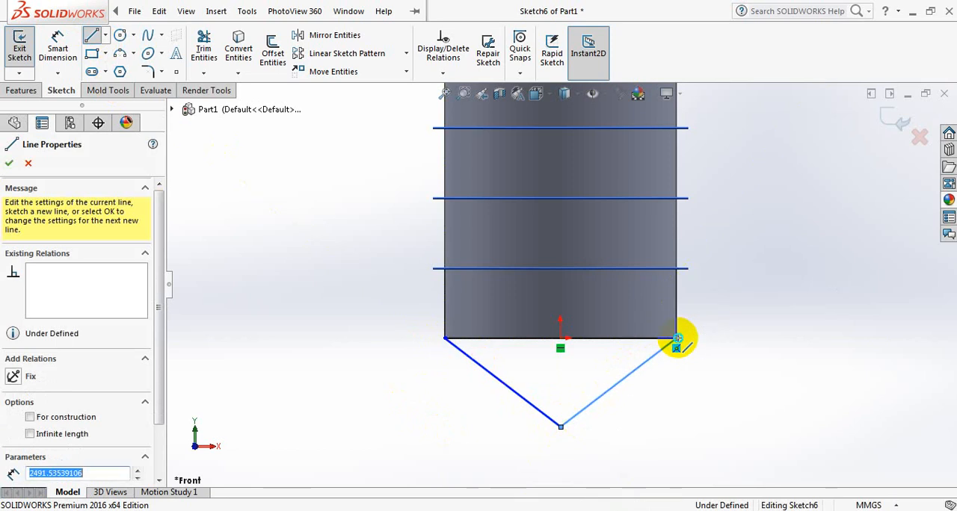
right_click(681, 341)
click(702, 346)
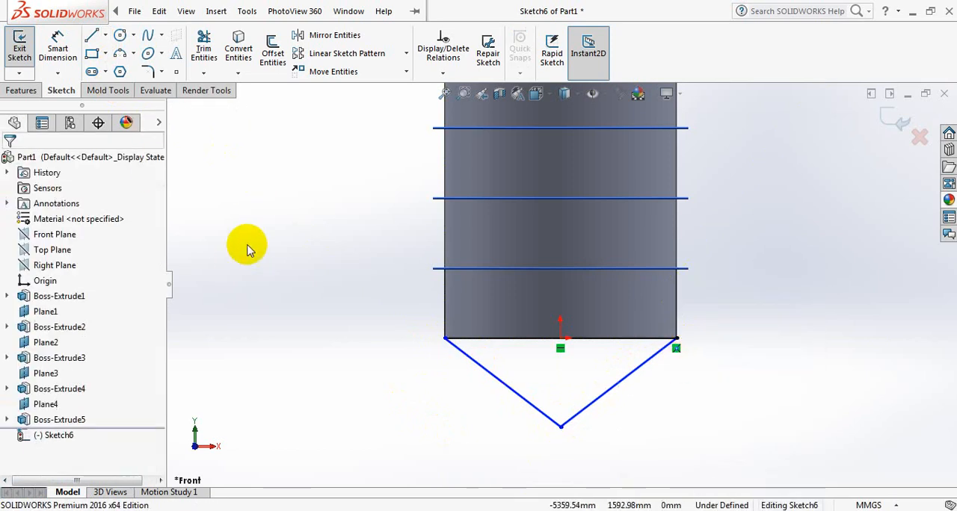
Dimension the angle between the horizontal line and the left sloping line and set it to 30 degrees.
click(58, 46)
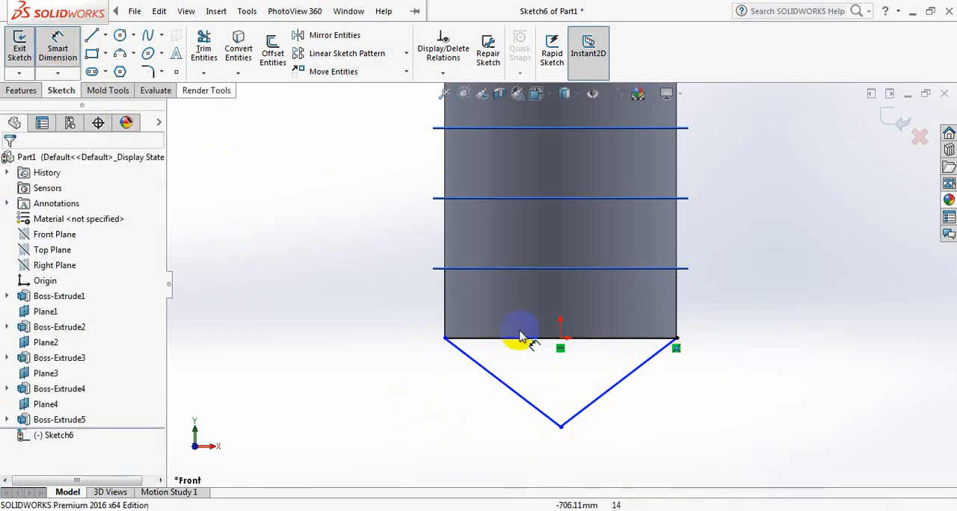
click(494, 338)
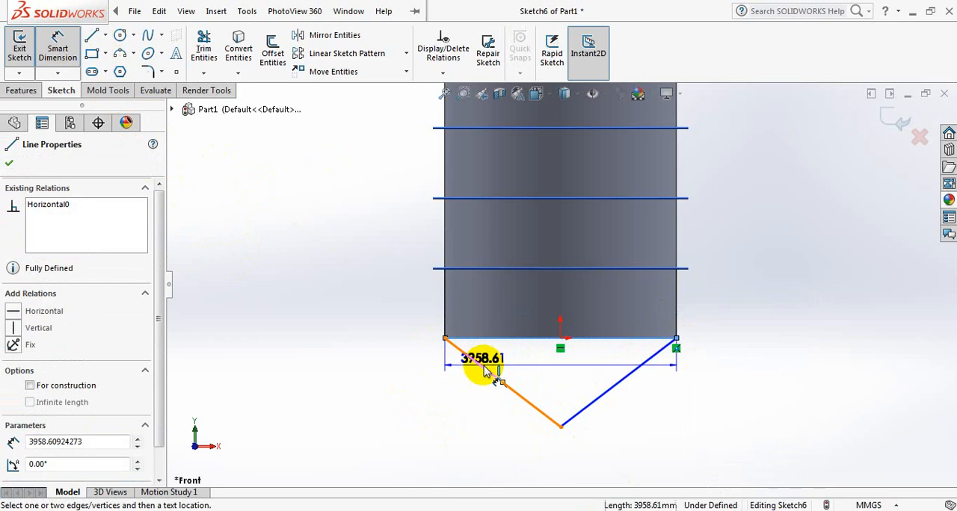
click(494, 375)
click(511, 365)
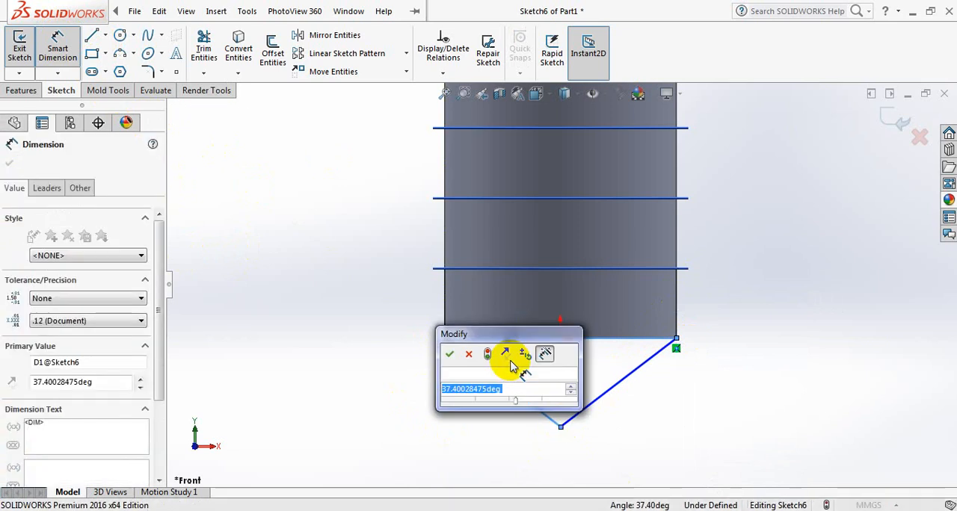
text(30)
key(Return)
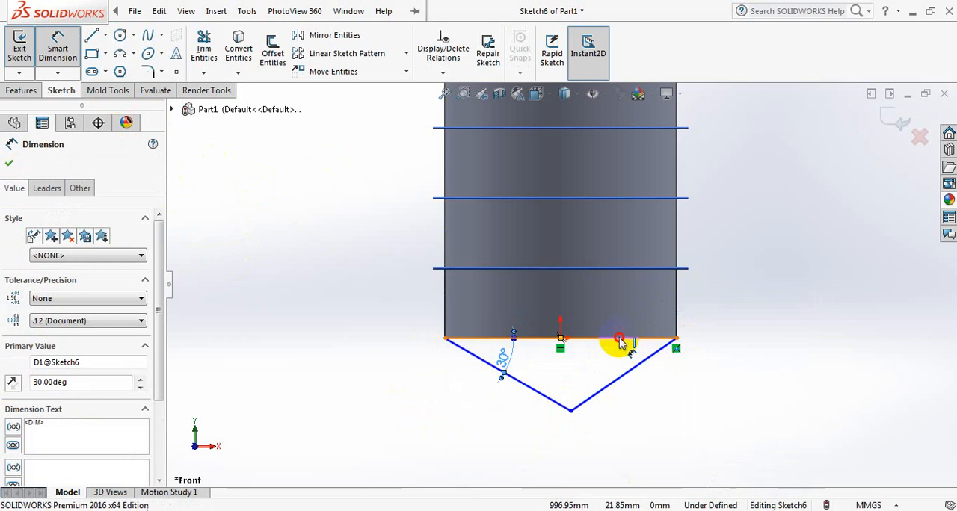
Dimension the angle between the horizontal line and the right sloping line and set it to 30 degrees.
click(620, 340)
click(640, 365)
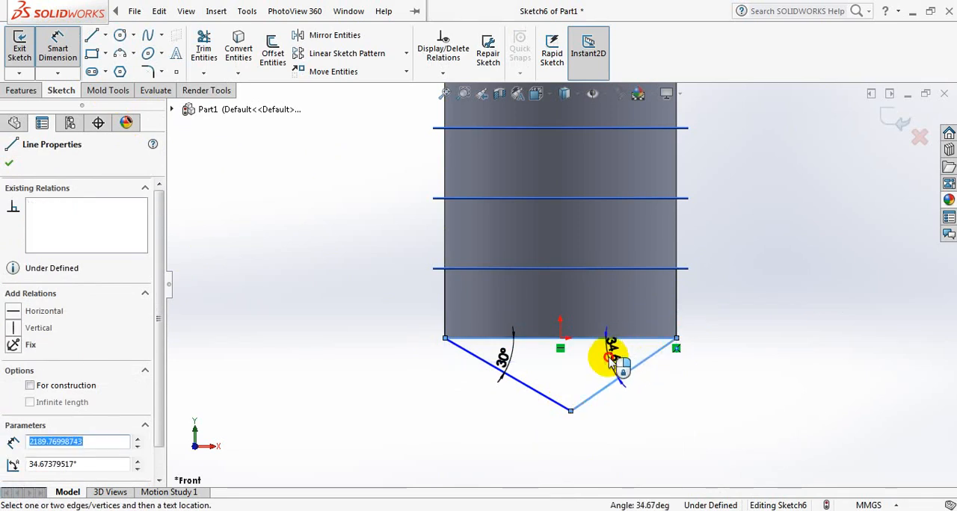
click(612, 361)
text(30)
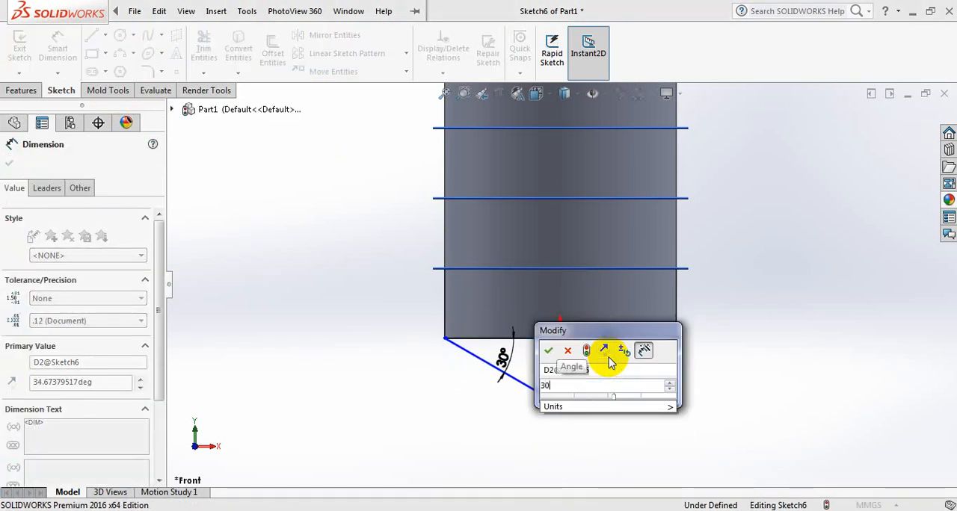
key(Return)
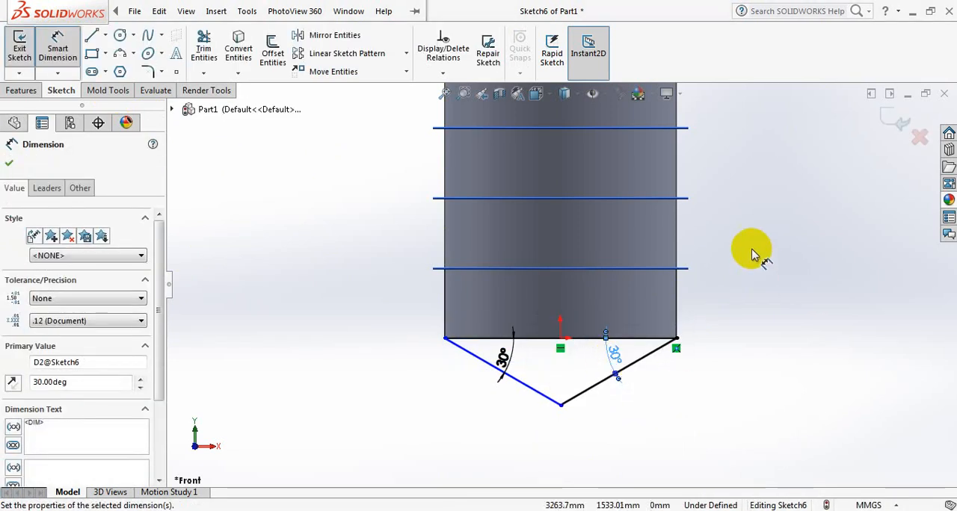
click(9, 163)
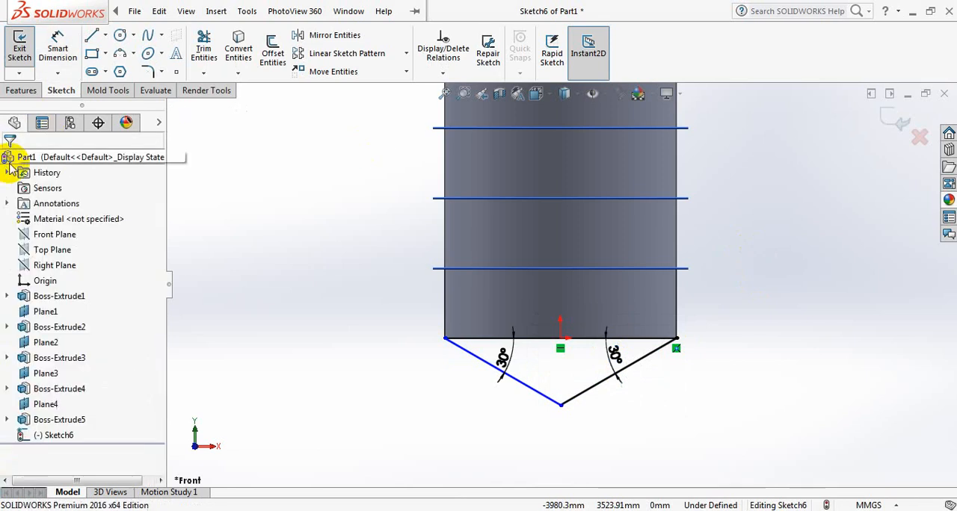
Convert all three lines of the triangle below the shell to construction geometry.
click(527, 394)
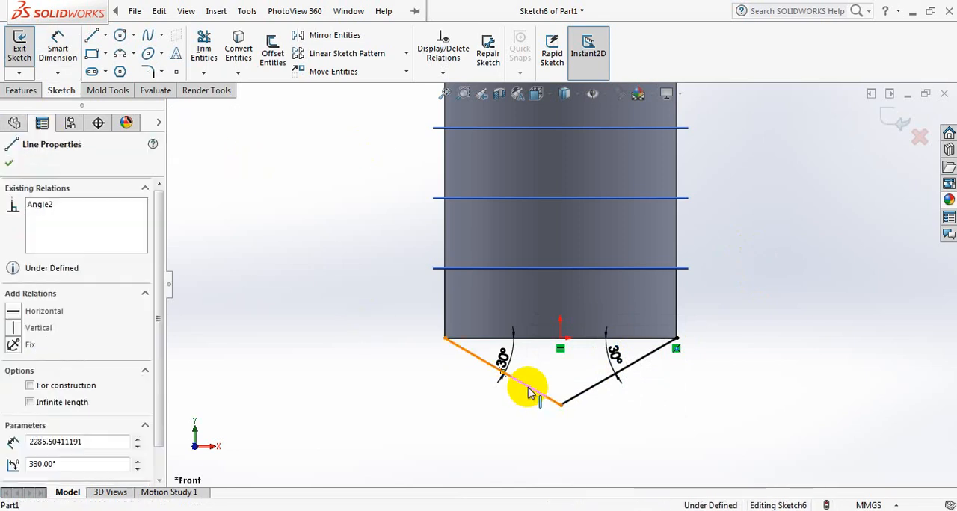
ctrl+click(587, 390)
ctrl+click(588, 342)
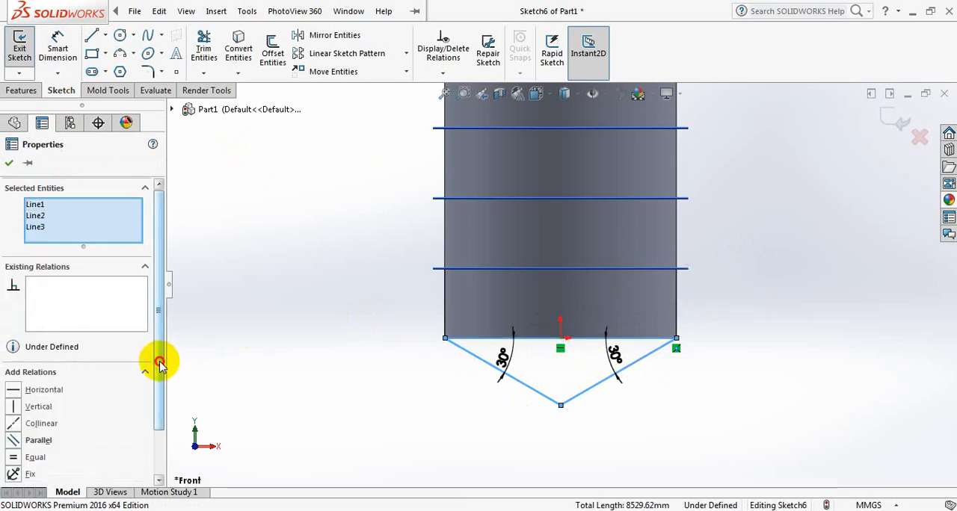
drag(159, 364, 160, 427)
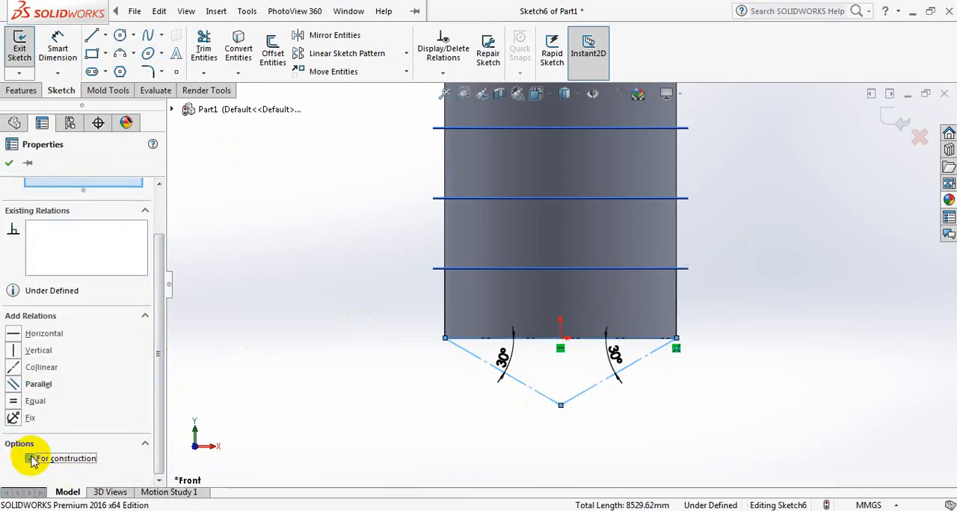
click(9, 166)
Place a sketch point at the lower apex where the two sloping construction lines meet.
key(z)
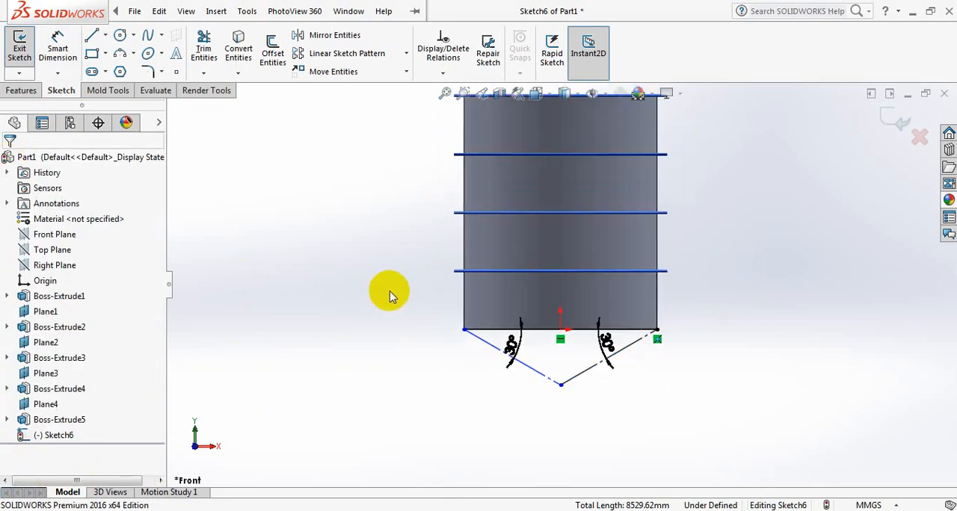
scroll(389, 295, down, 1)
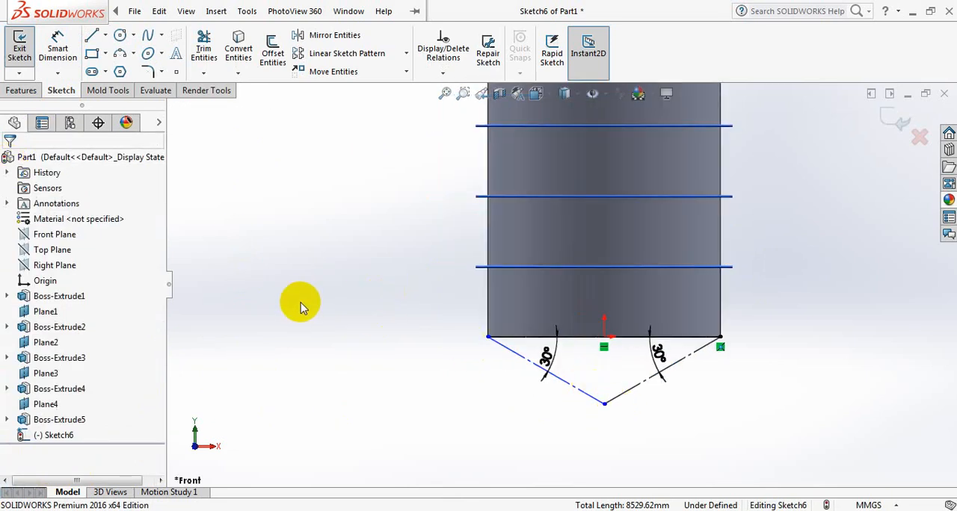
click(177, 73)
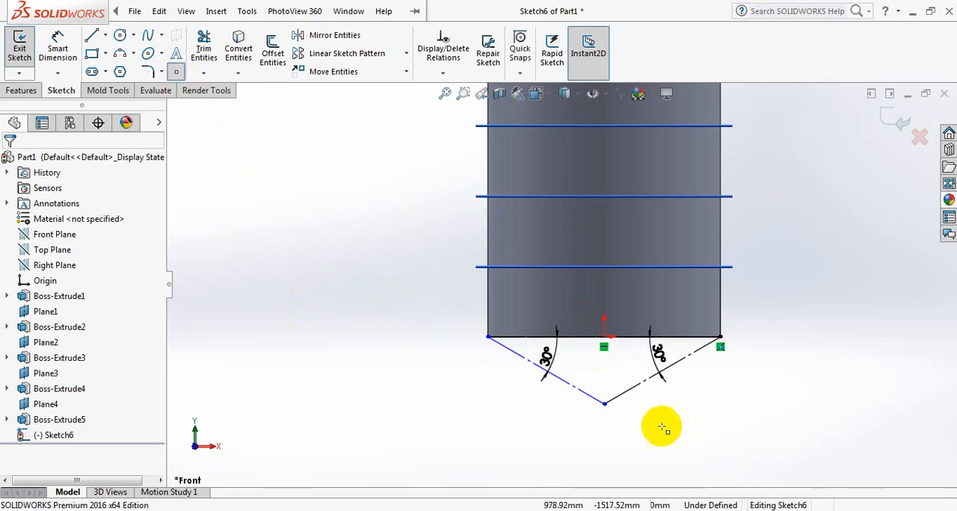
click(604, 404)
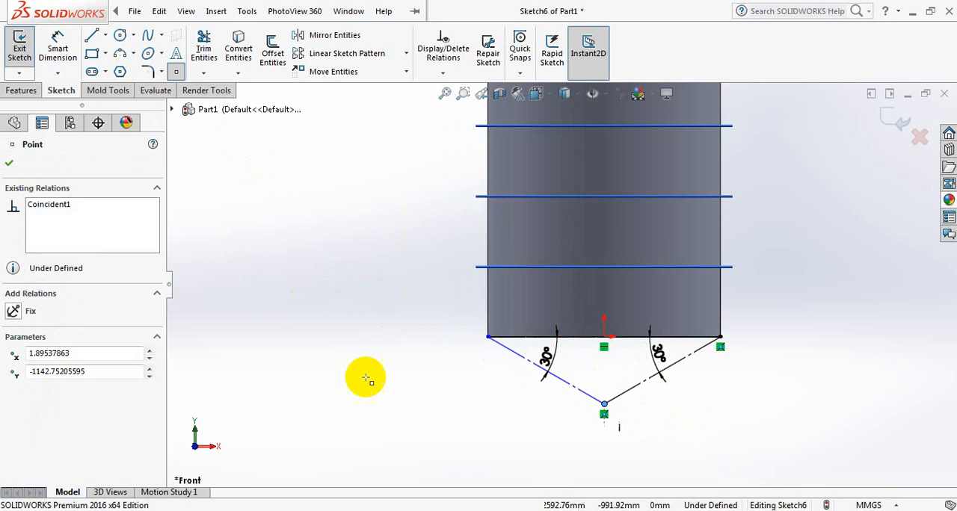
right_click(343, 299)
click(367, 313)
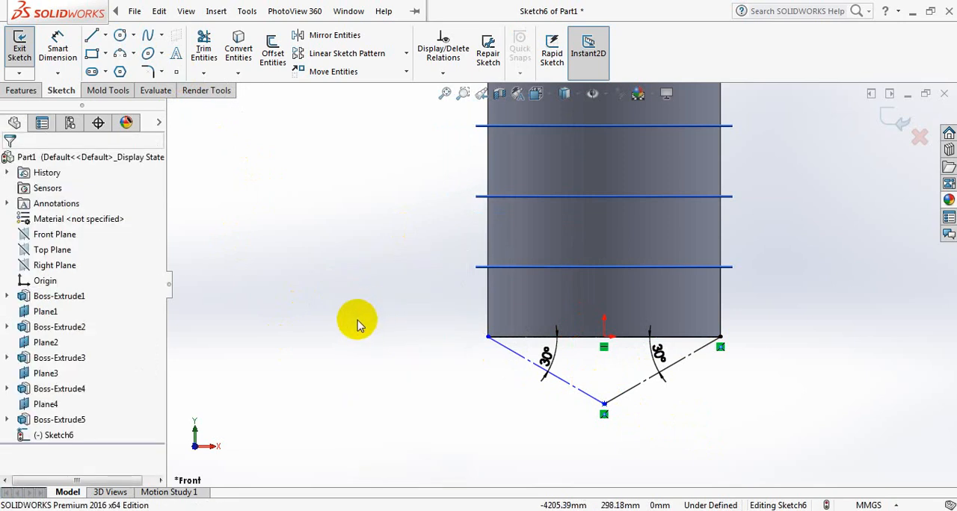
Close the triangle sketch and start a new sketch on the Top Plane, viewed face-on.
click(53, 253)
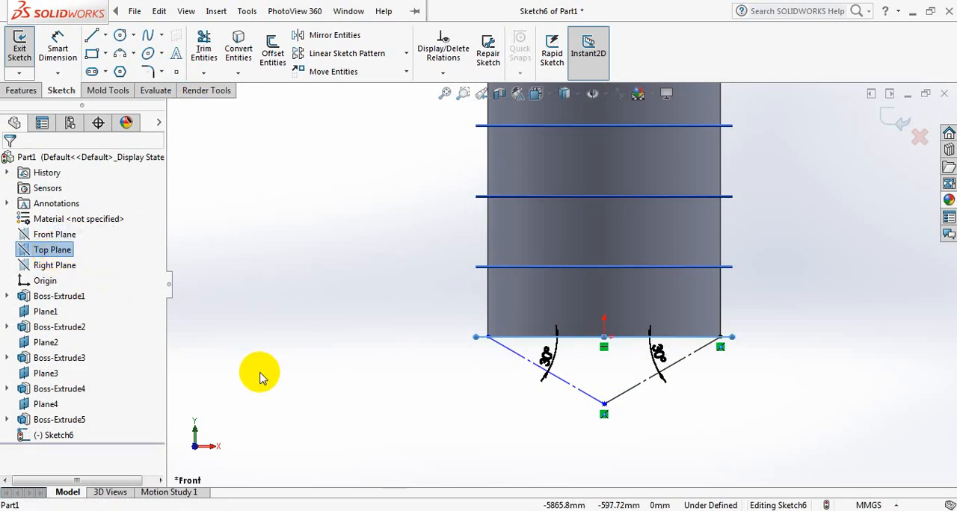
click(54, 235)
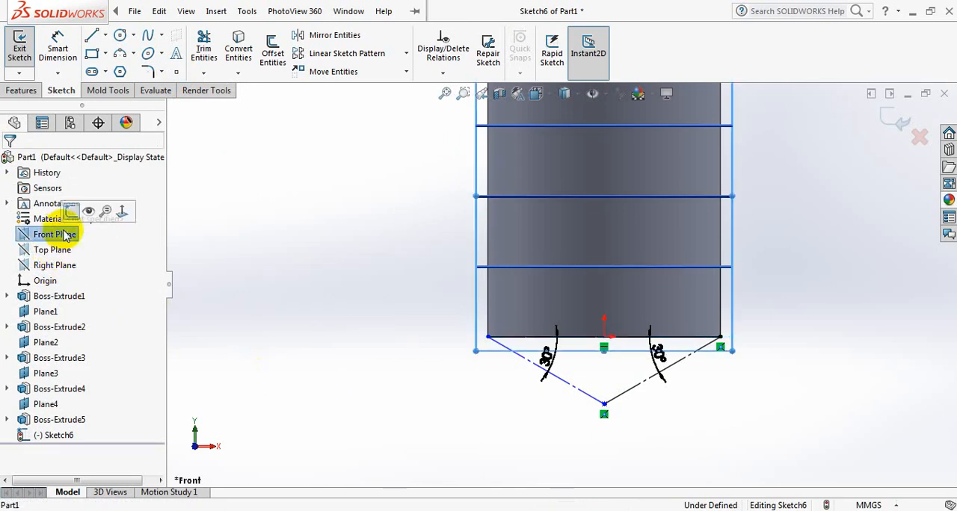
click(68, 225)
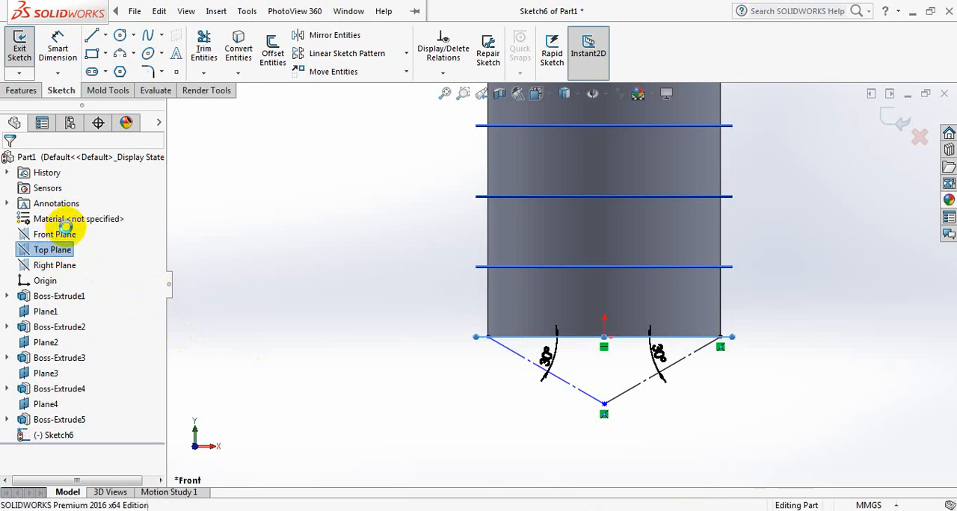
click(45, 255)
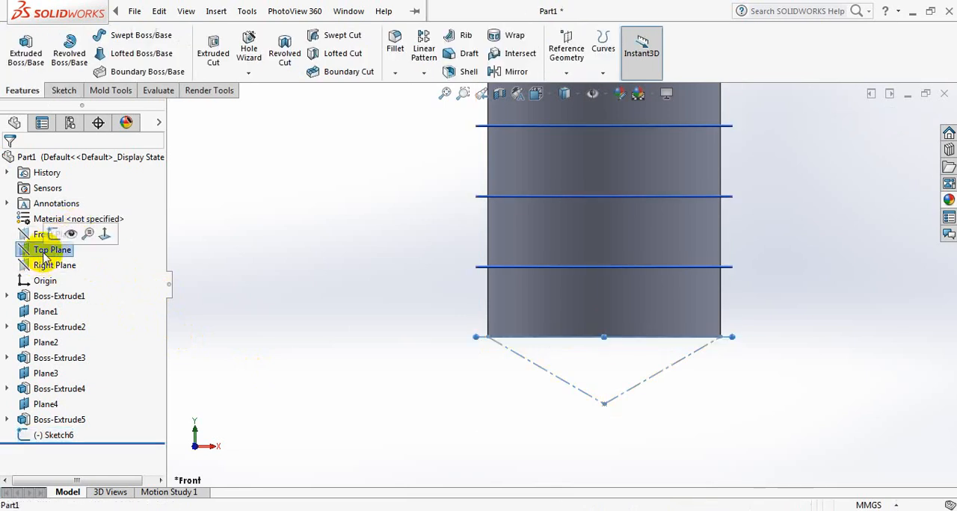
click(52, 236)
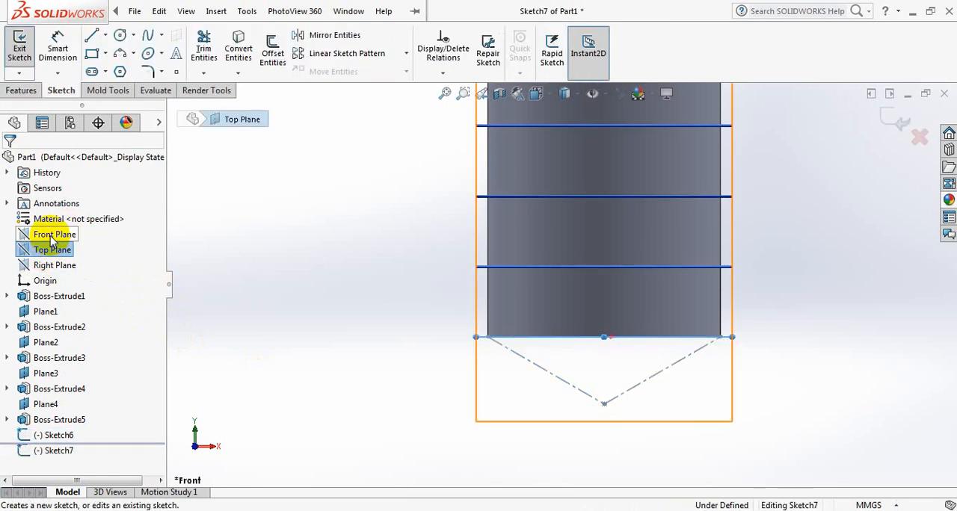
key(space)
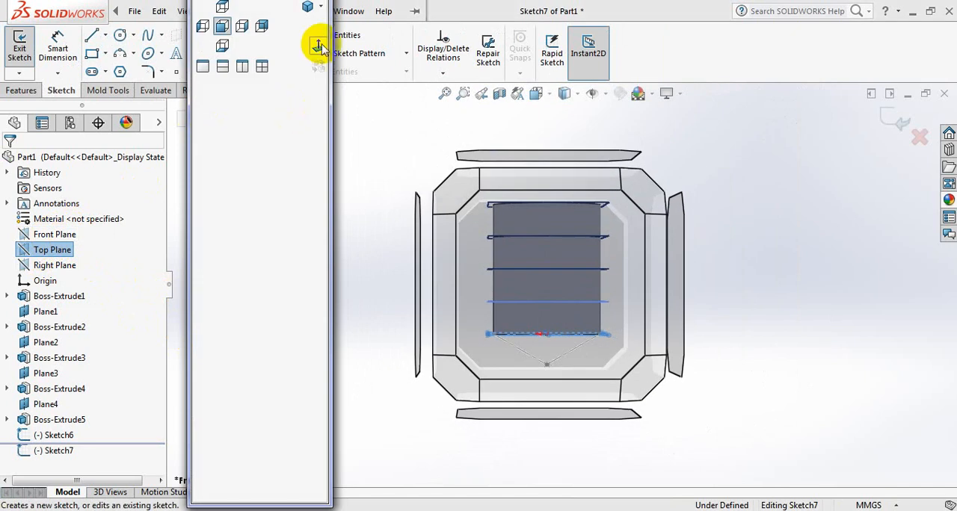
click(319, 47)
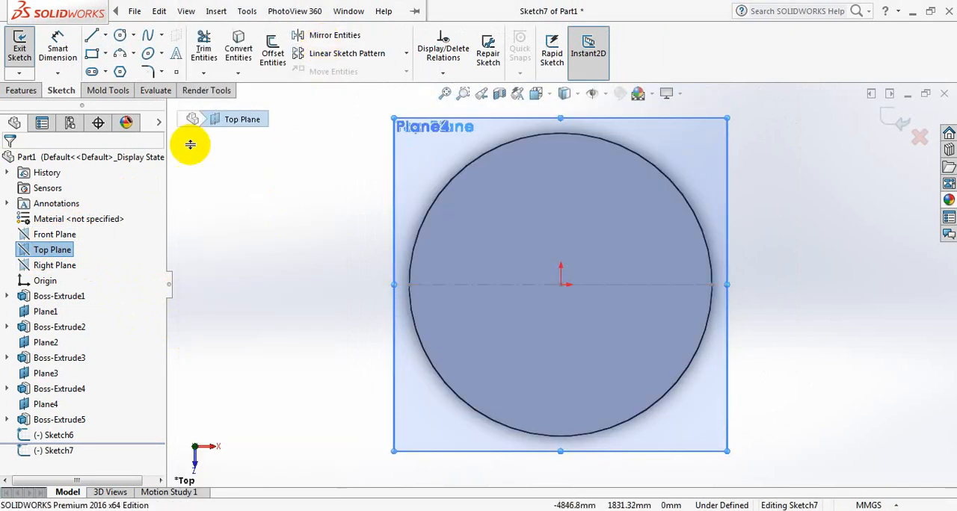
Sketch a circle centred on the origin and reaching the shell's outer edge, with a radius of about 1981 mm.
click(120, 37)
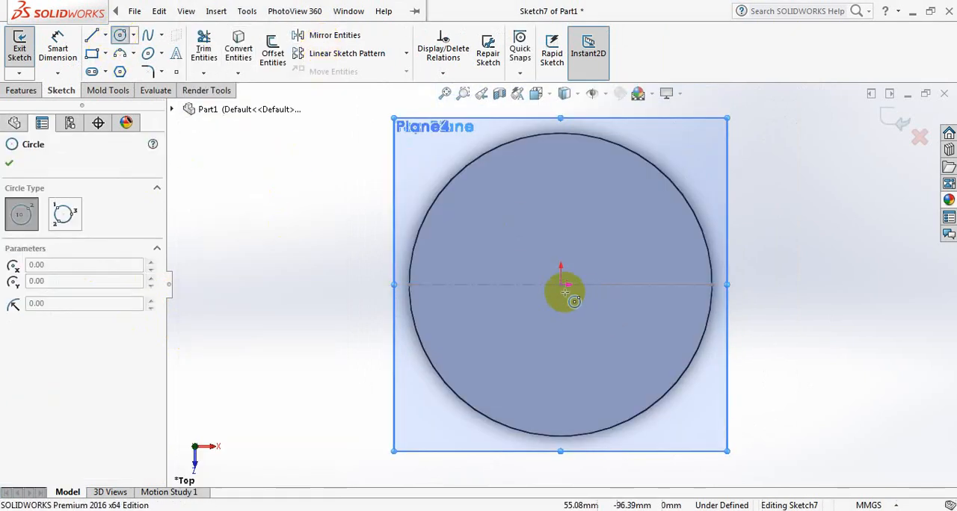
click(560, 284)
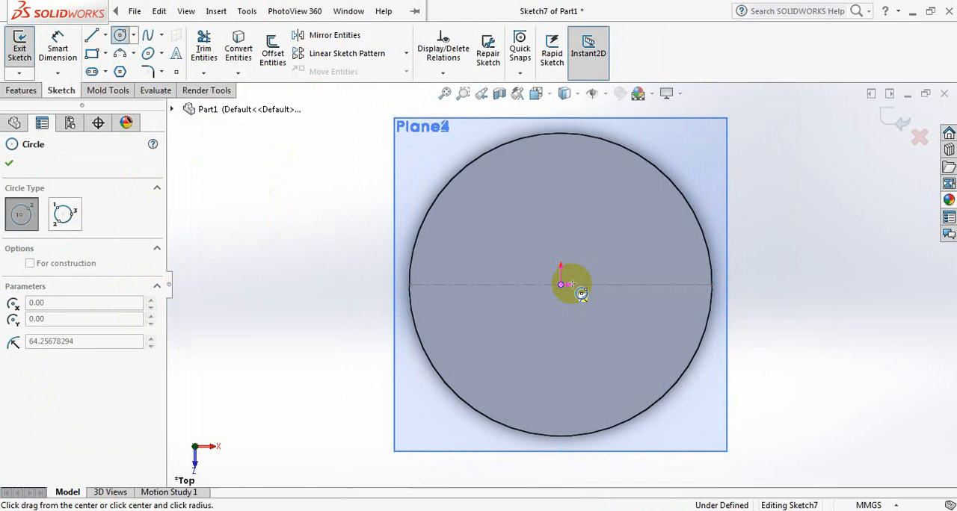
click(703, 238)
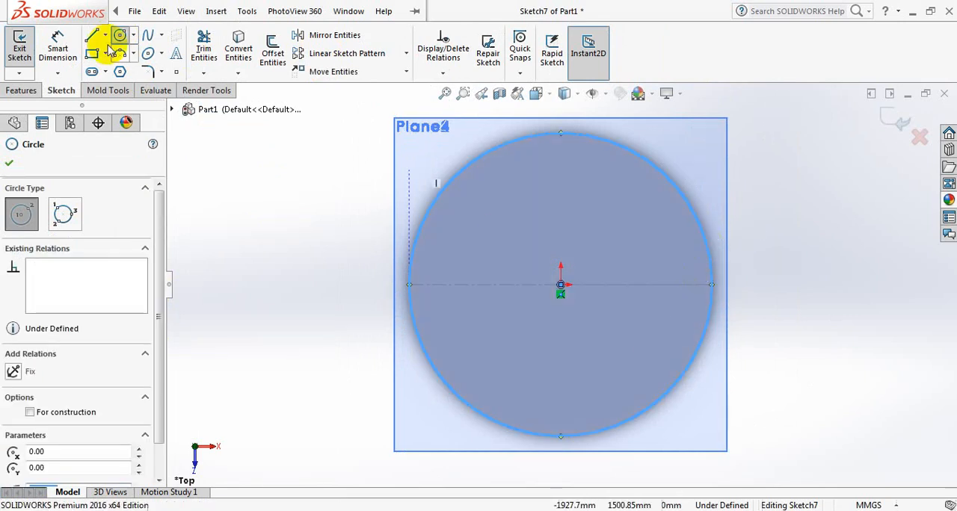
click(5, 164)
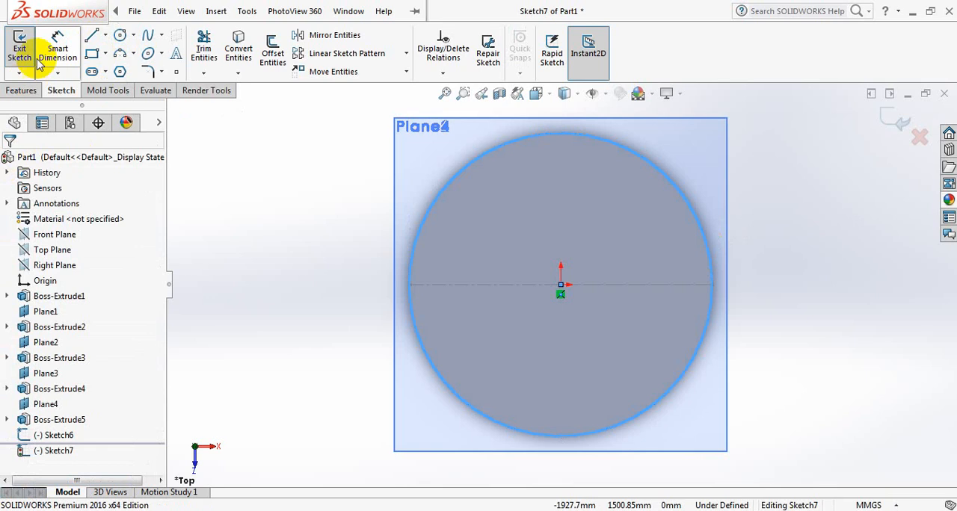
Dimension the circle's diameter and set it to 3962.4 mm.
click(58, 47)
click(705, 241)
click(823, 298)
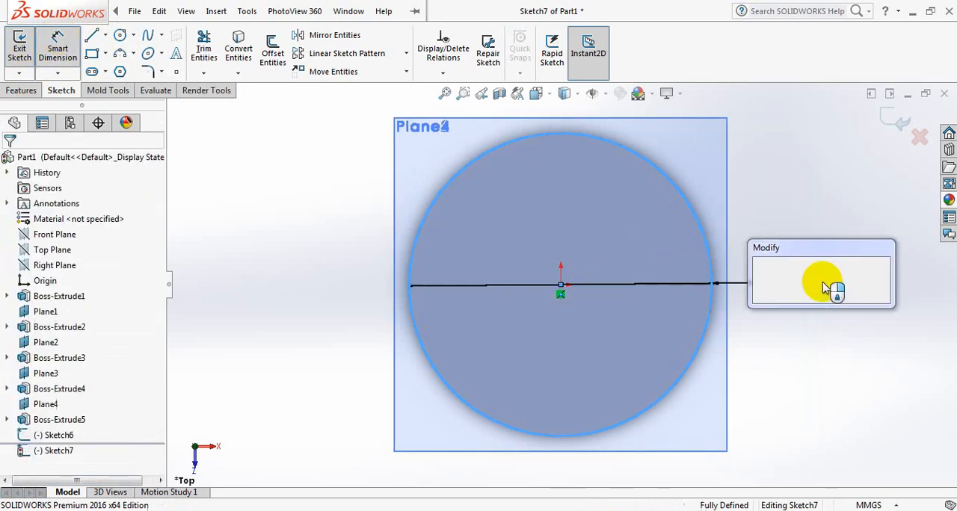
text(396)
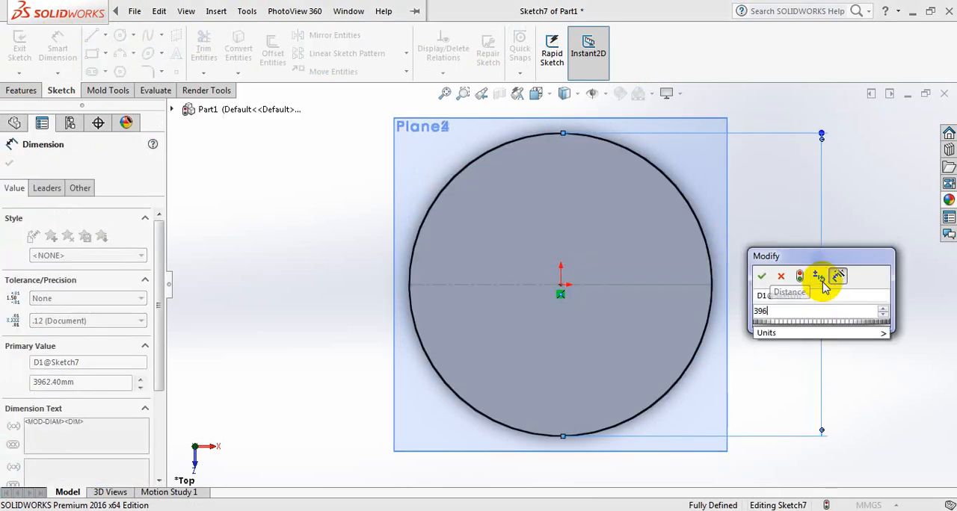
text(2.4)
key(Return)
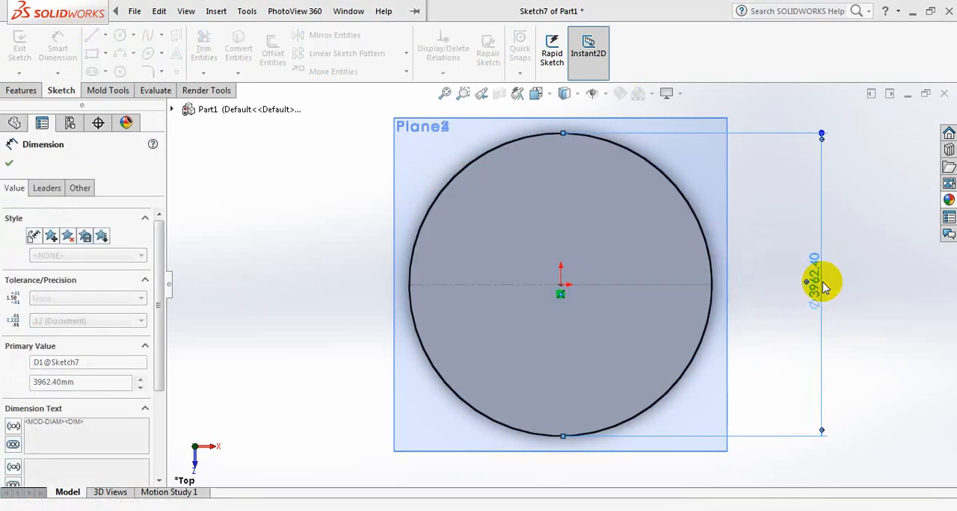
click(10, 166)
middle_drag(397, 239, 512, 323)
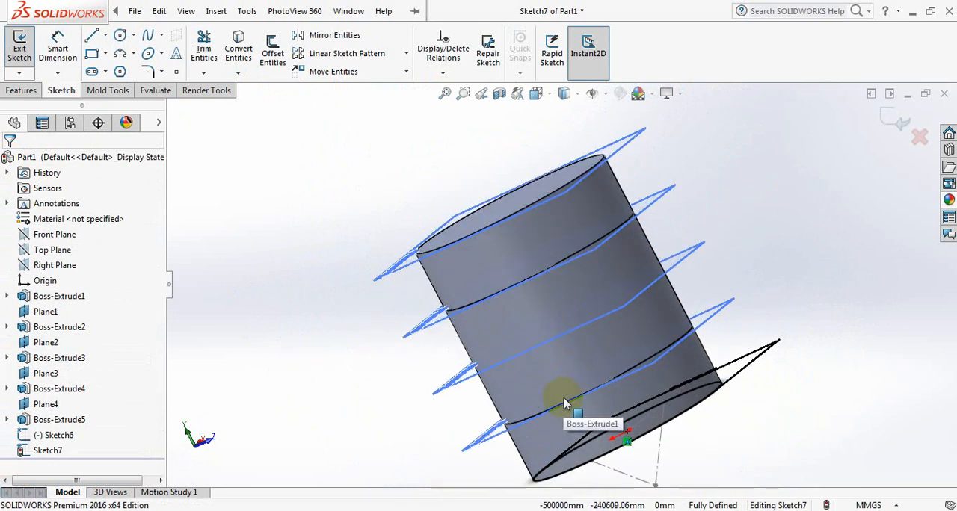
scroll(761, 477, down, 3)
scroll(664, 409, up, 2)
scroll(614, 411, down, 2)
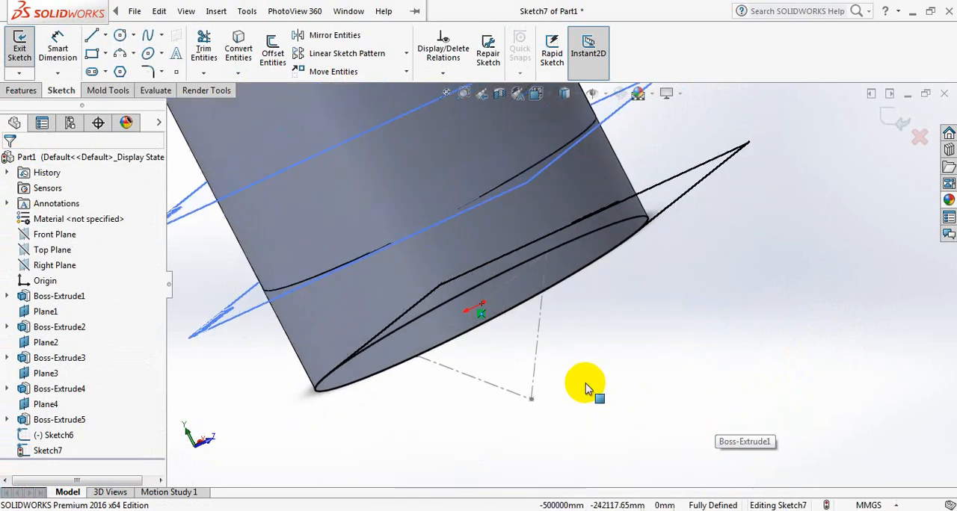
scroll(543, 357, down, 2)
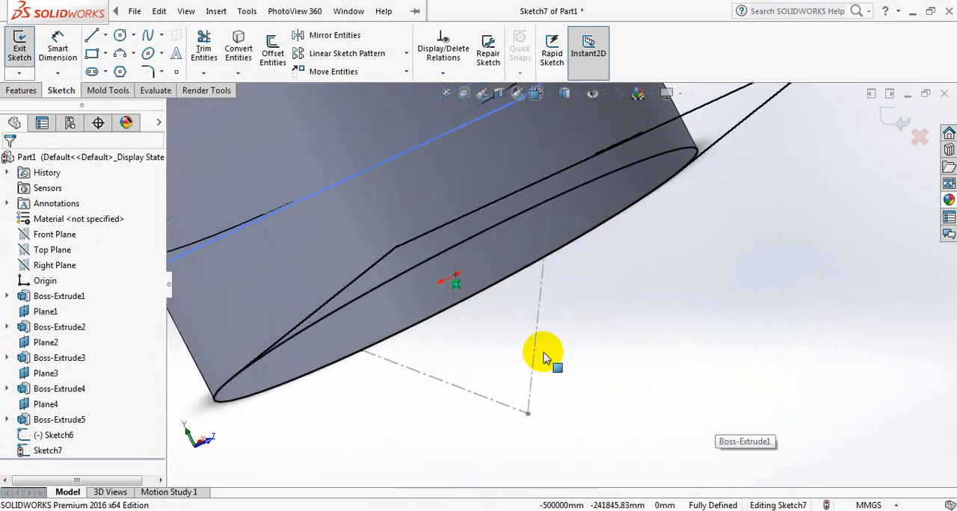
click(21, 93)
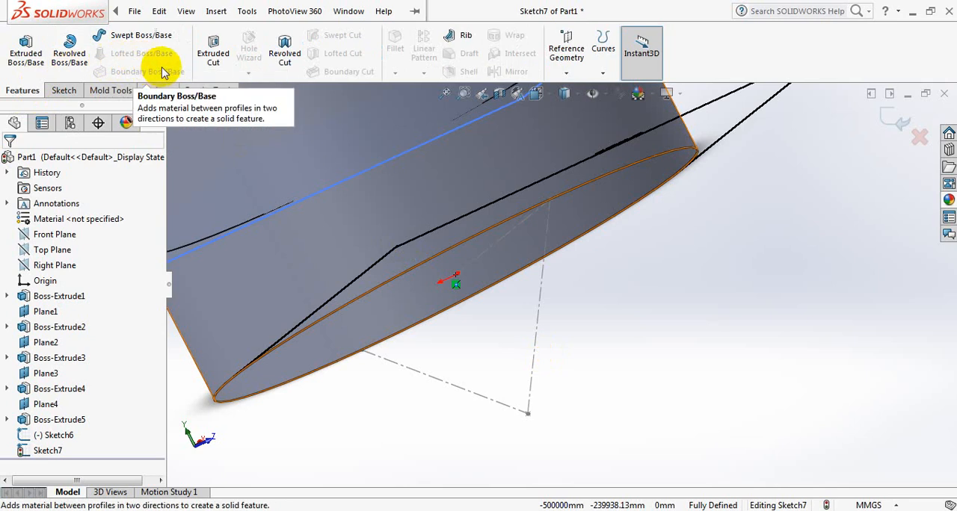
click(142, 38)
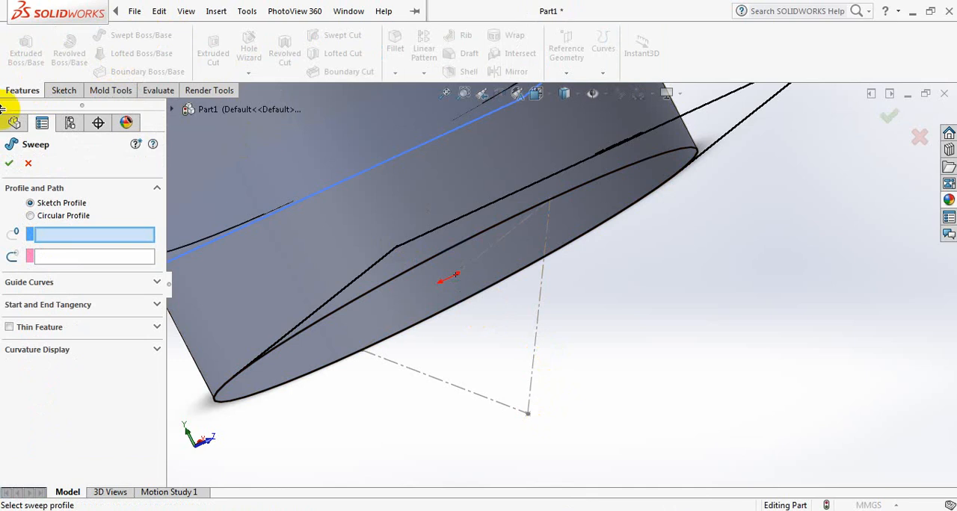
click(8, 164)
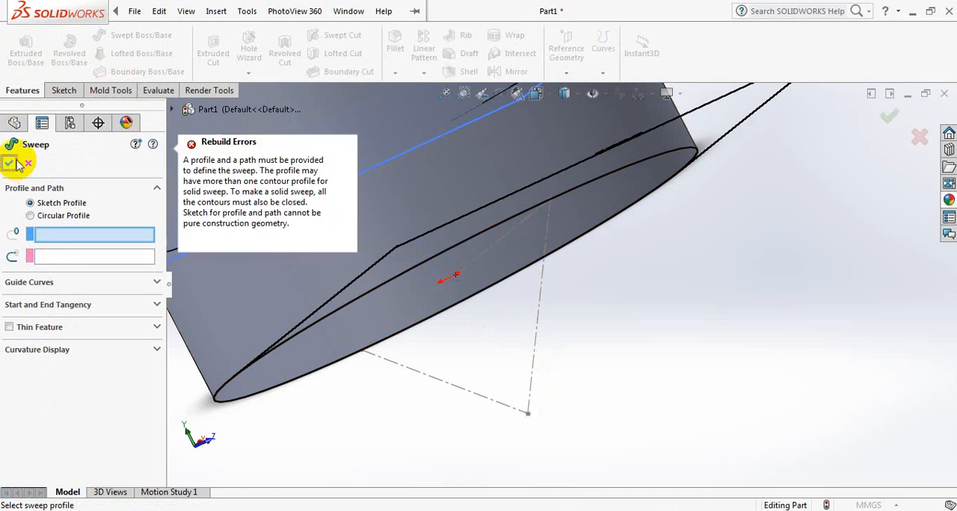
click(28, 165)
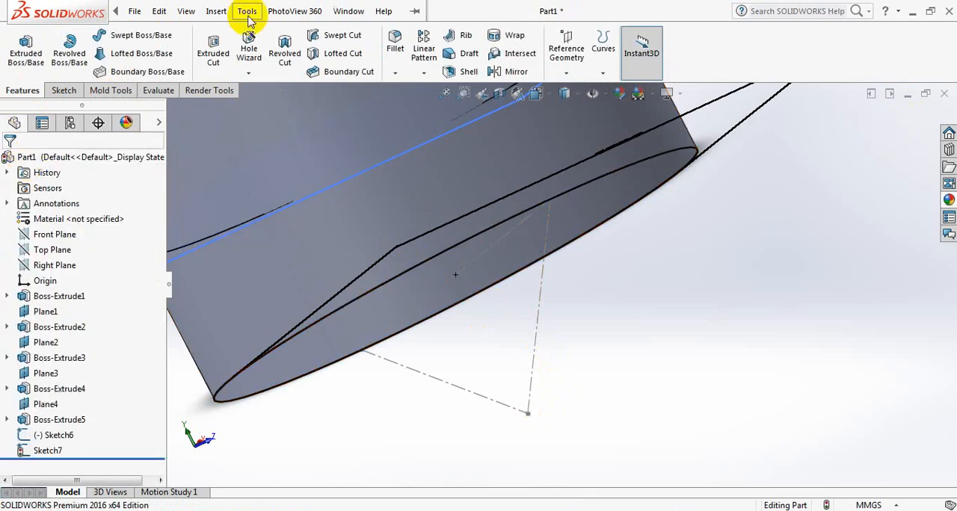
Loft a solid cone from the apex point of the triangle sketch to the circle at the shell's lower end.
click(142, 53)
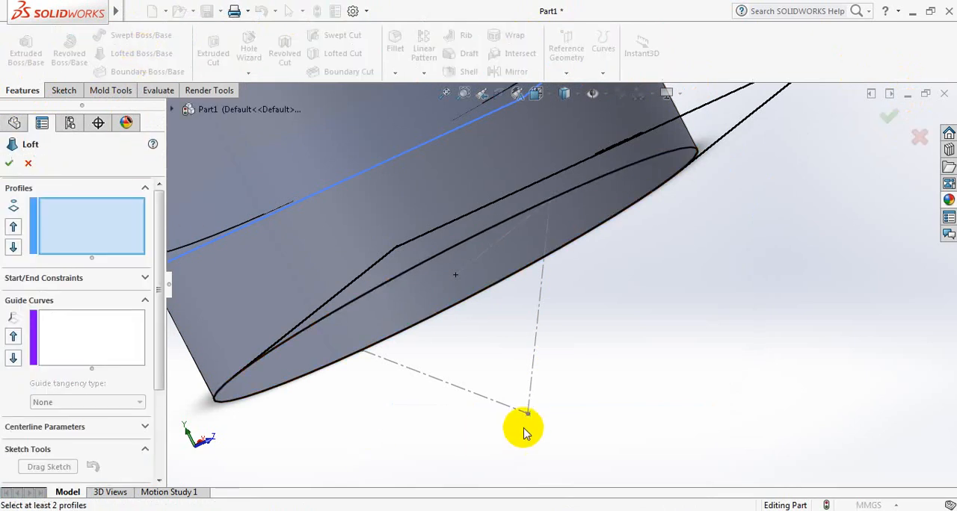
click(528, 416)
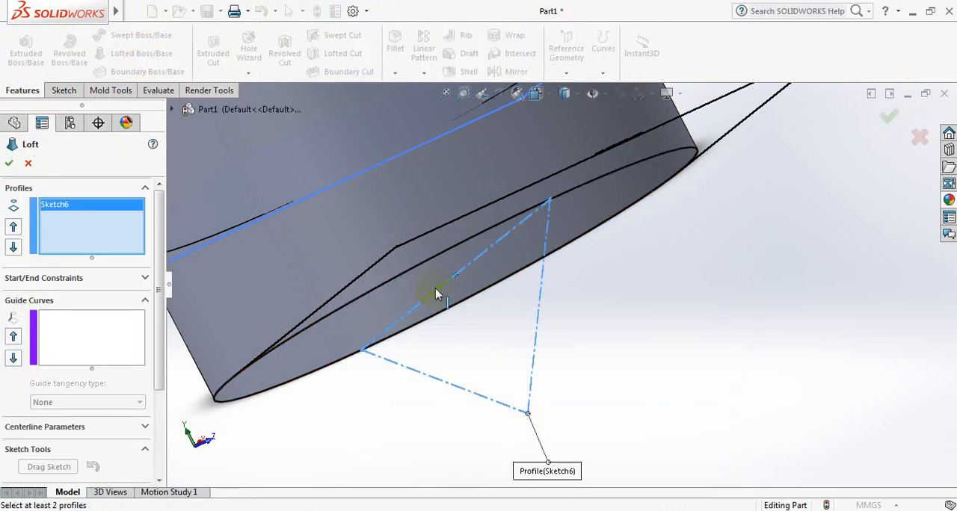
click(419, 267)
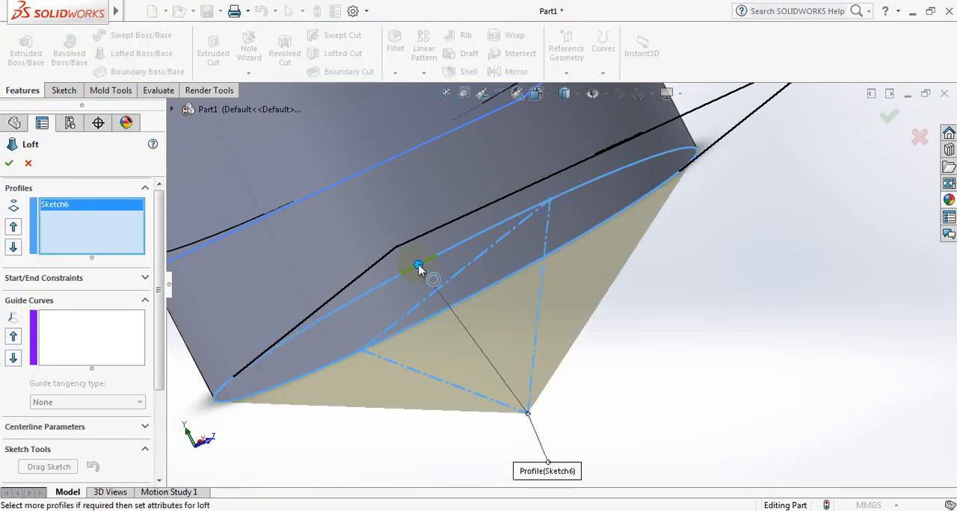
click(7, 163)
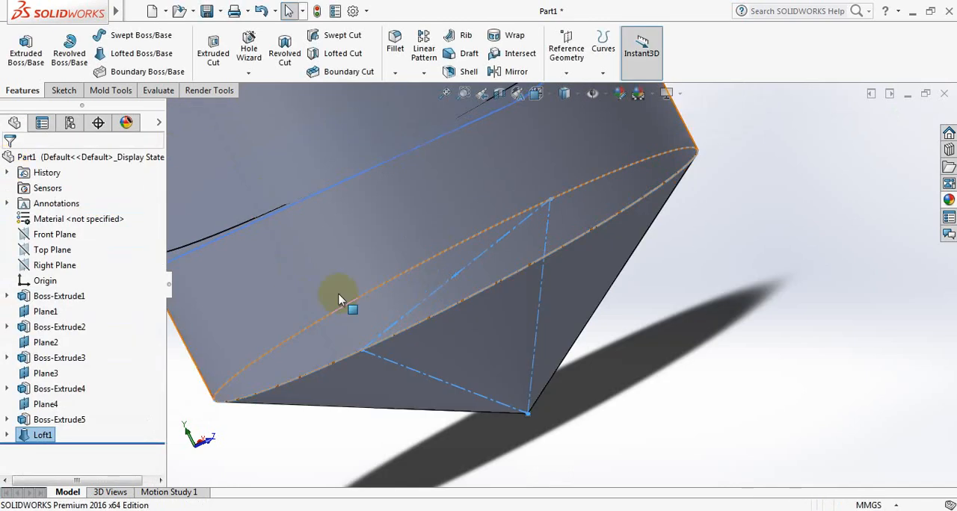
Hide the four reference planes, Plane4, Plane3, Plane2 and Plane1, around the tank.
scroll(391, 302, up, 6)
scroll(642, 158, down, 1)
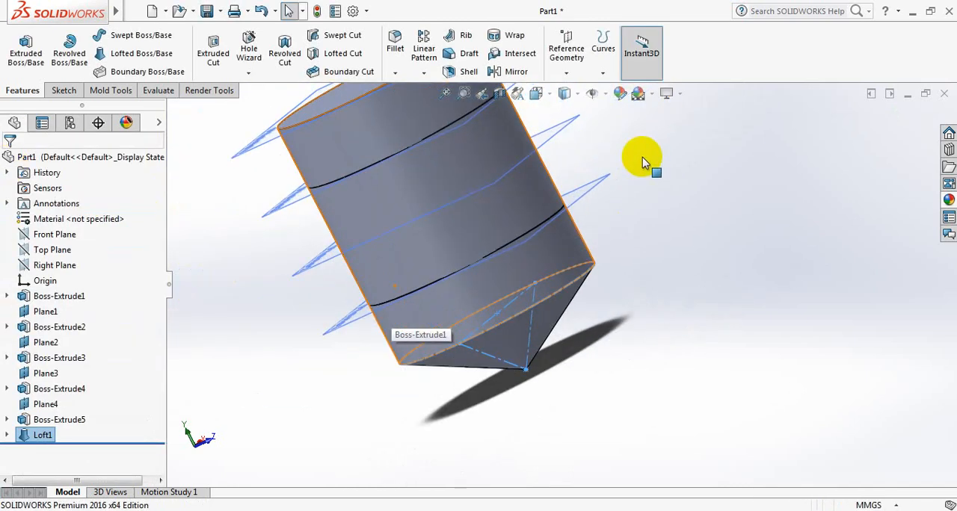
middle_drag(642, 158, 564, 166)
scroll(703, 141, up, 3)
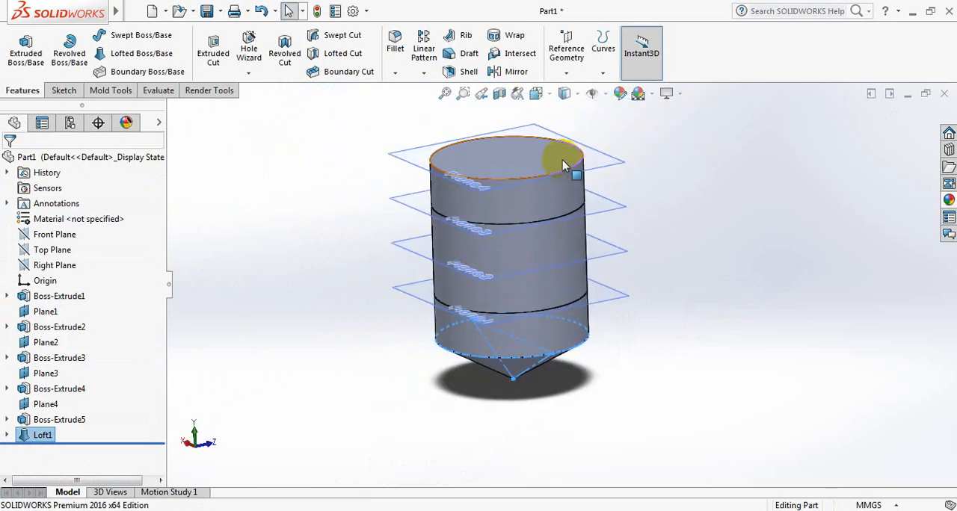
scroll(554, 160, down, 2)
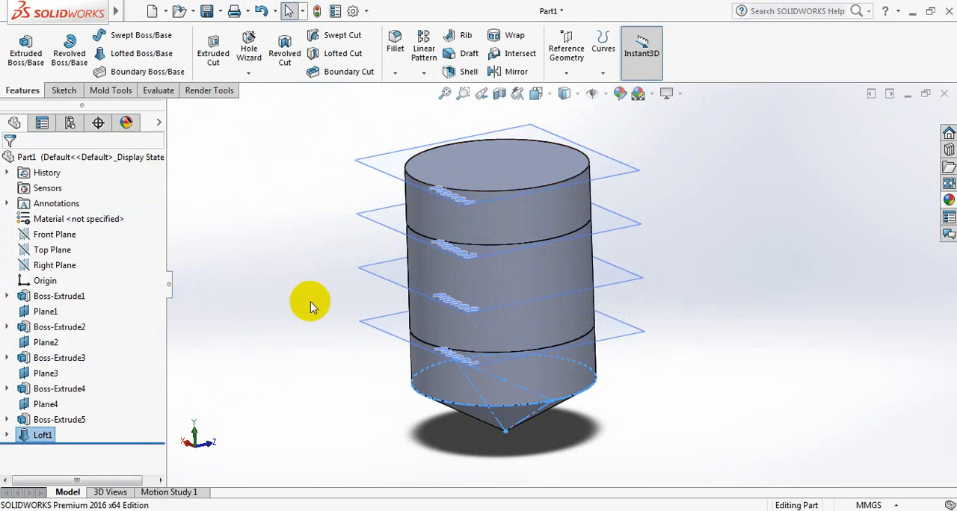
right_click(43, 404)
click(69, 200)
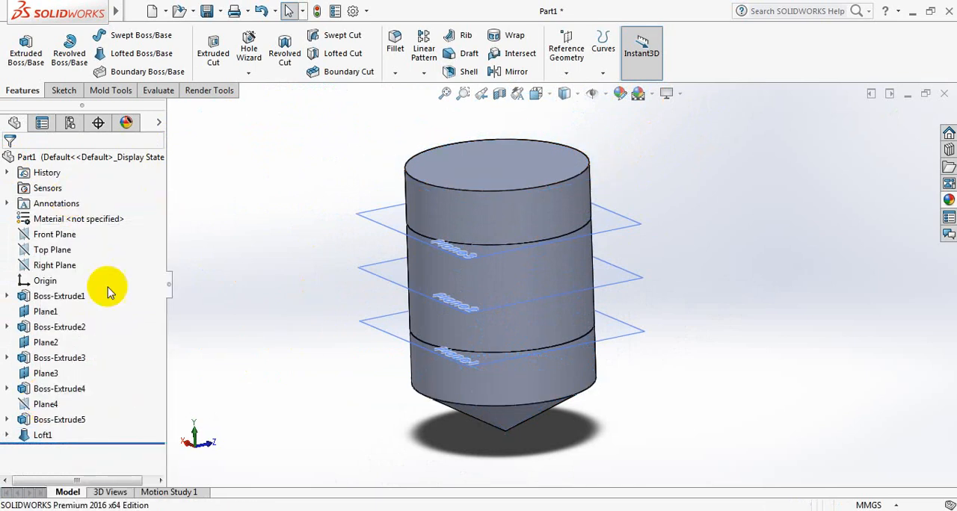
right_click(44, 373)
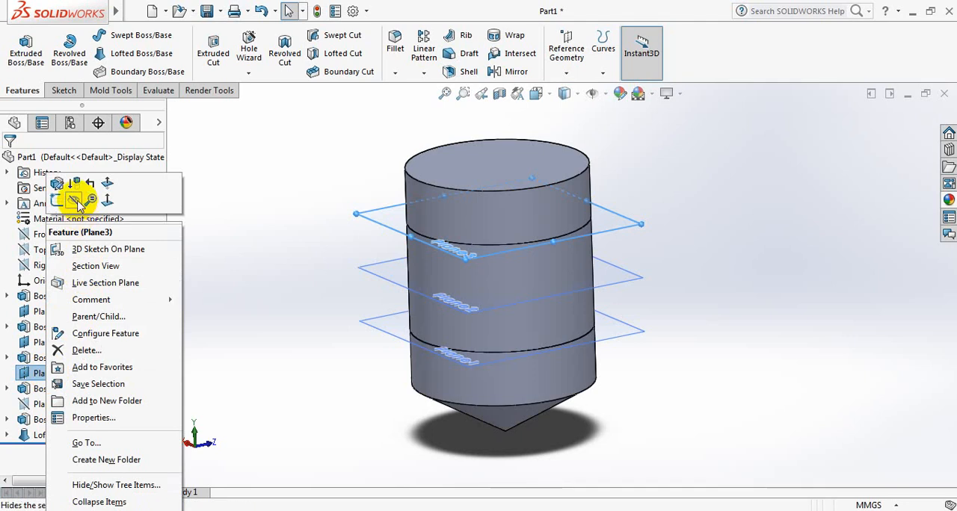
click(73, 200)
right_click(46, 343)
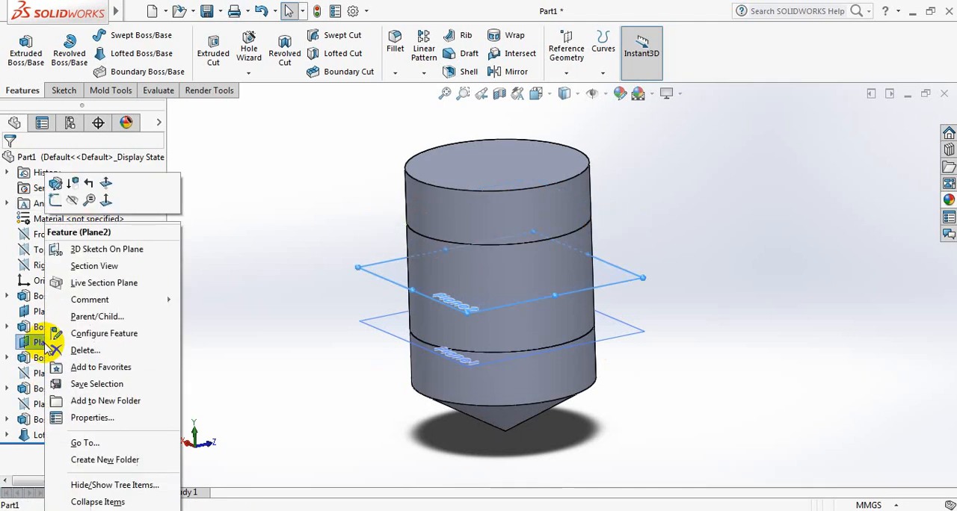
click(72, 200)
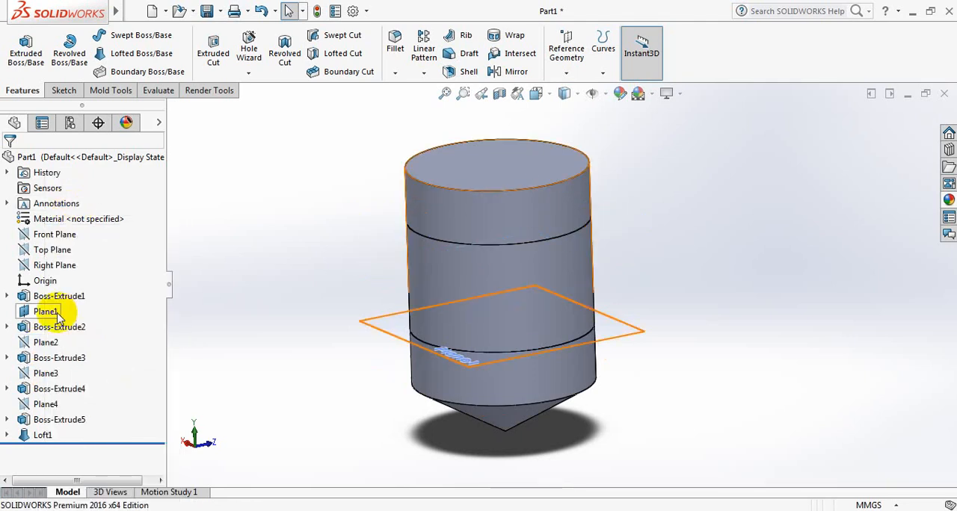
right_click(64, 312)
click(85, 200)
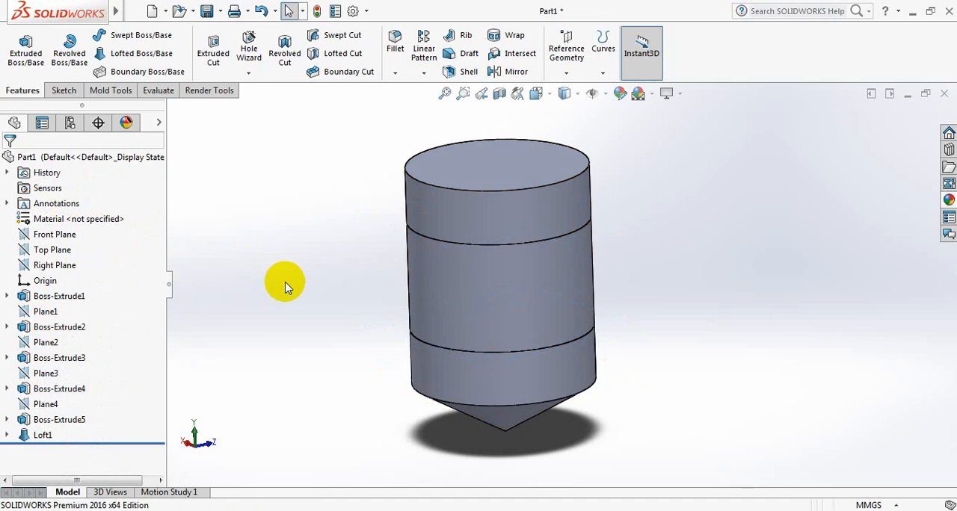
Assign the material Stainless Steel (ferritic) from the Steel category of SOLIDWORKS Materials to the part.
right_click(72, 223)
click(92, 229)
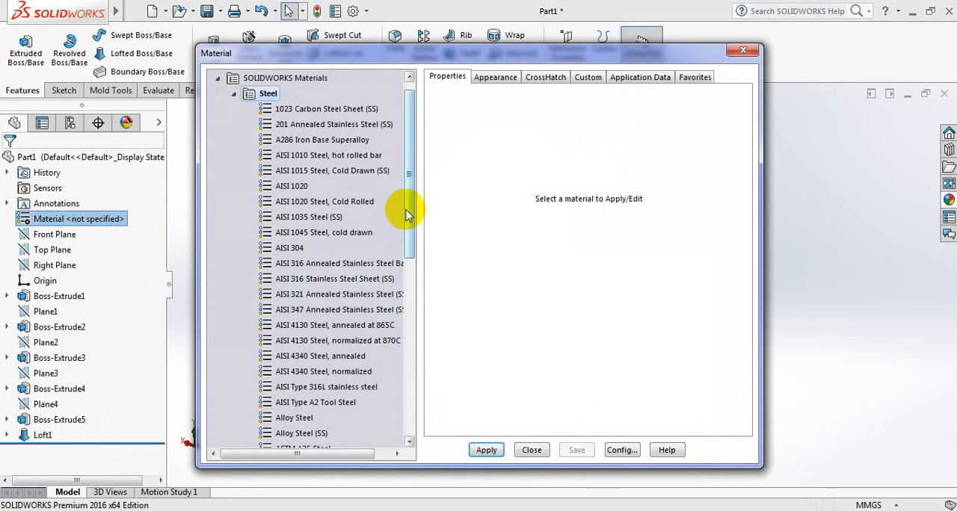
drag(406, 207, 406, 353)
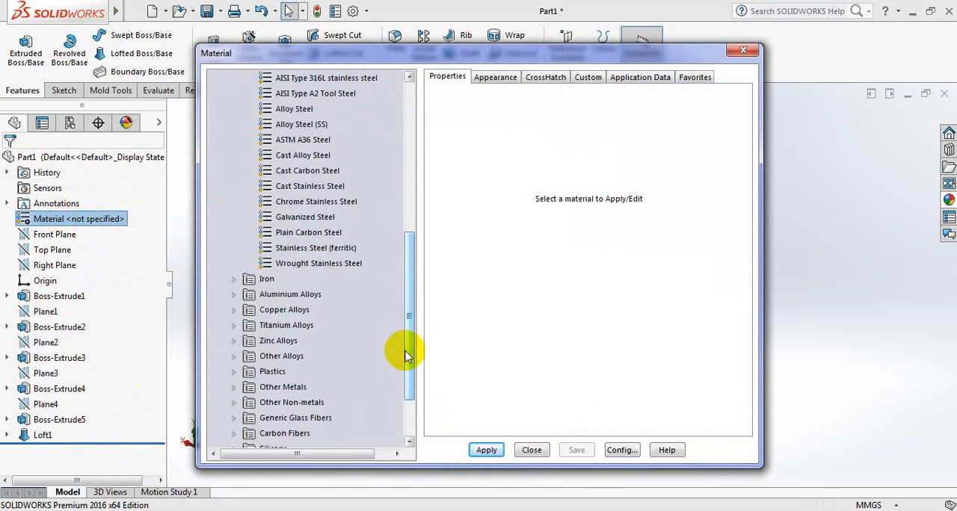
click(303, 248)
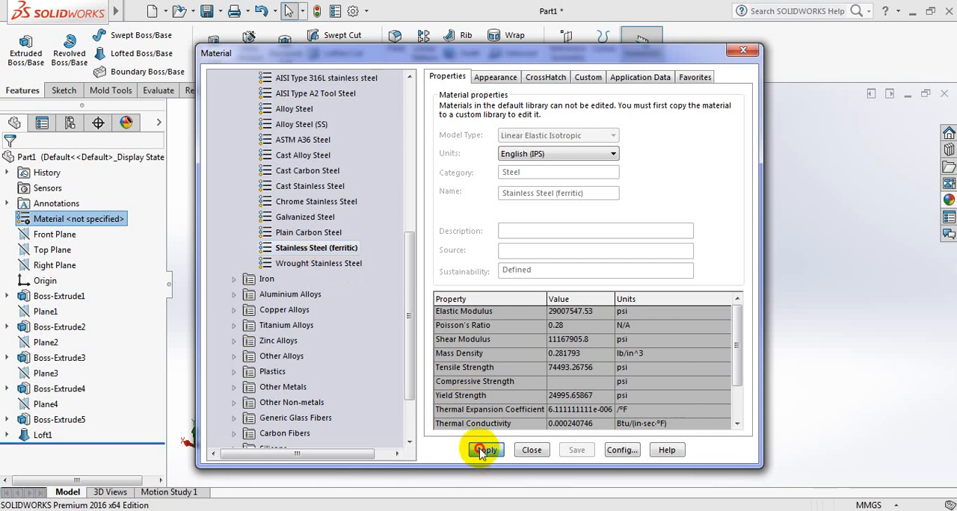
click(480, 450)
click(529, 450)
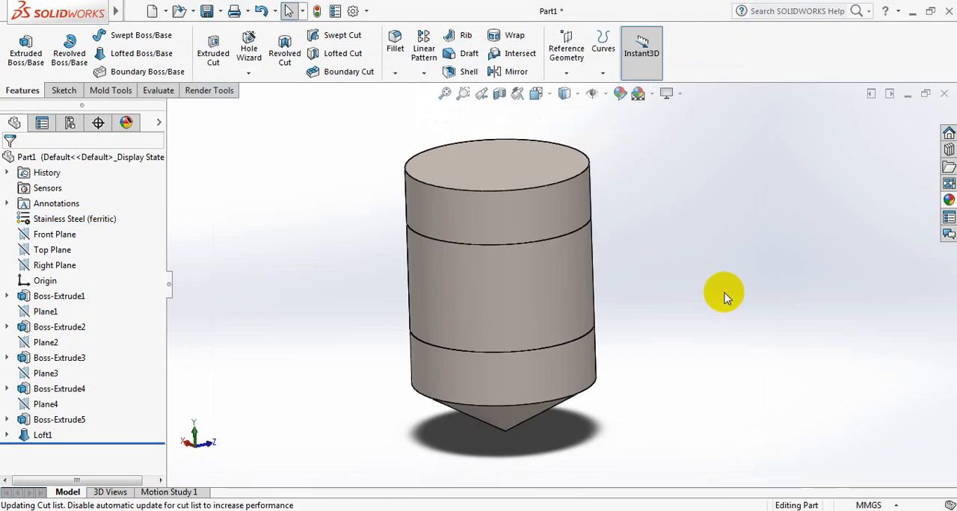
Apply the polished steel appearance to the whole part and set its color to white.
scroll(686, 206, down, 2)
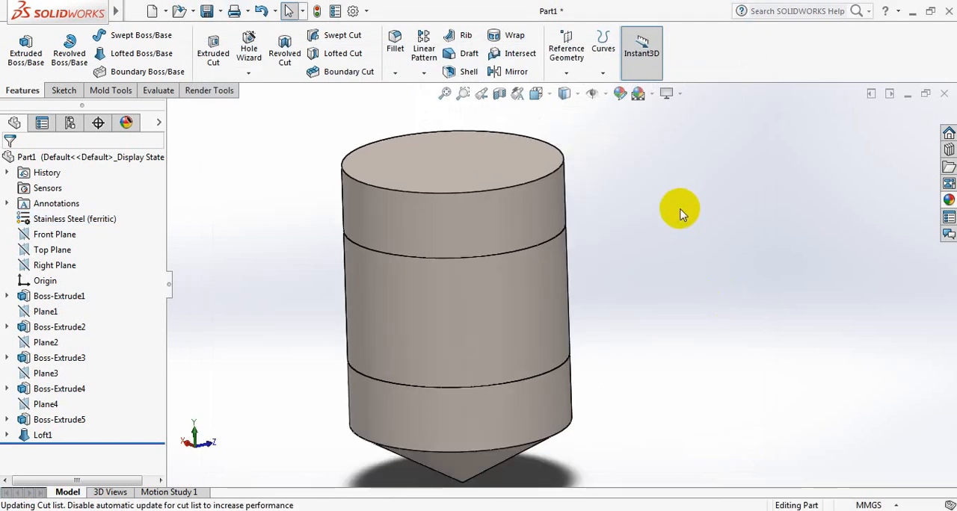
click(619, 95)
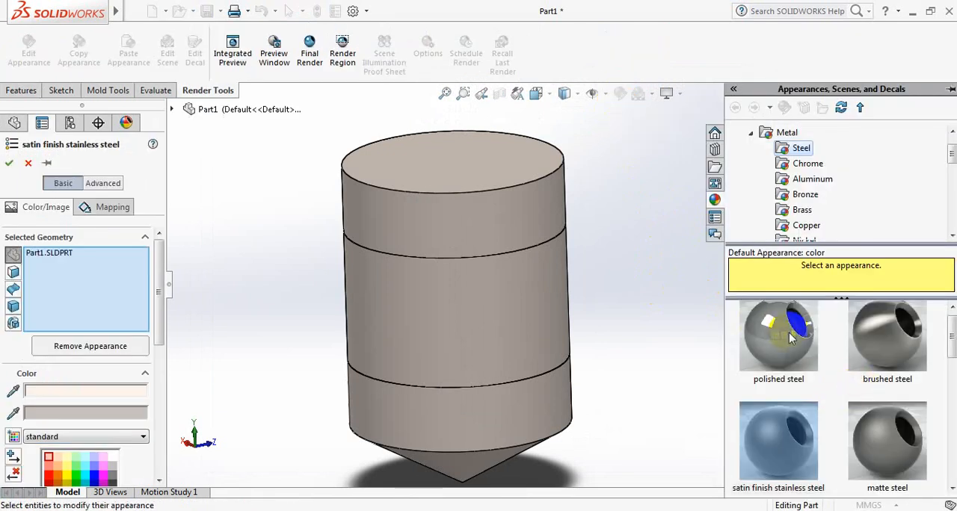
drag(791, 338, 502, 309)
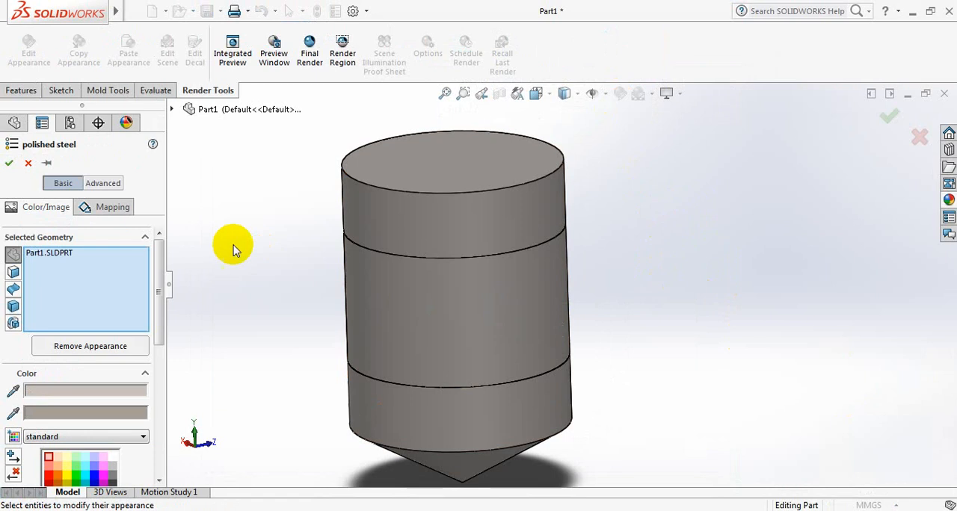
click(112, 458)
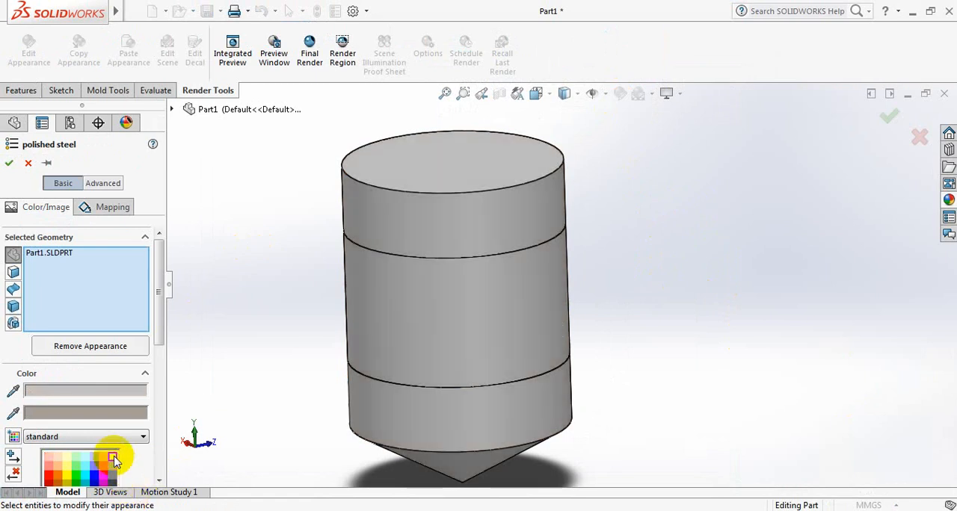
click(10, 165)
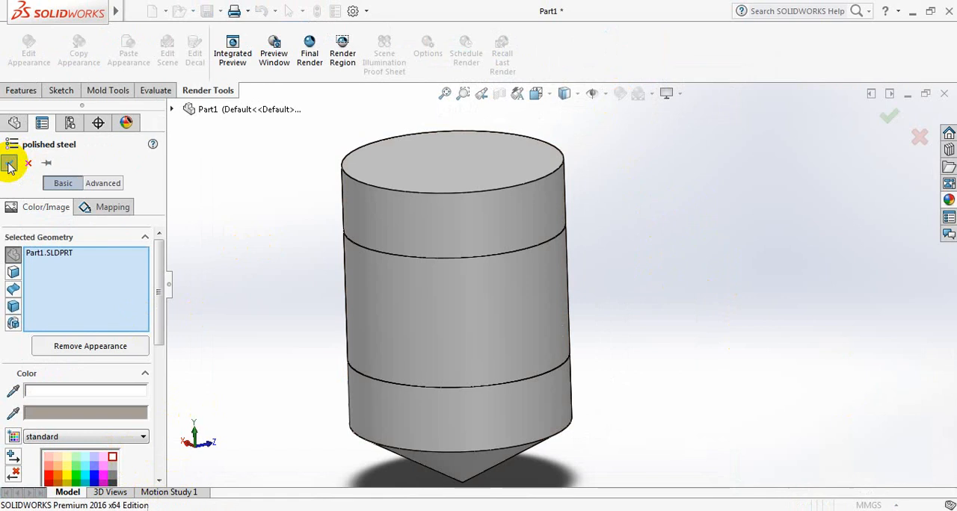